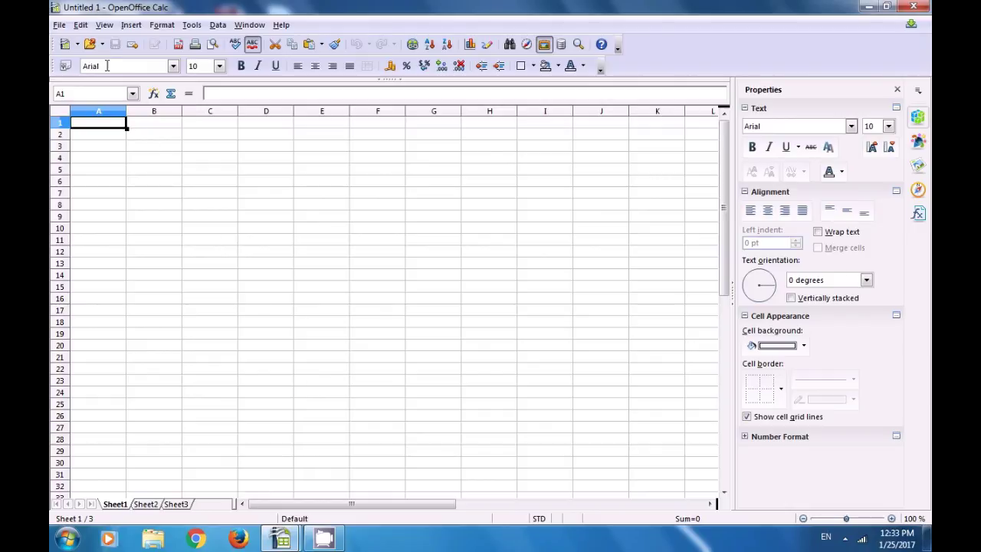
# - Open the class 1 spreadsheet from the Documents library
pyautogui.click(90, 44)
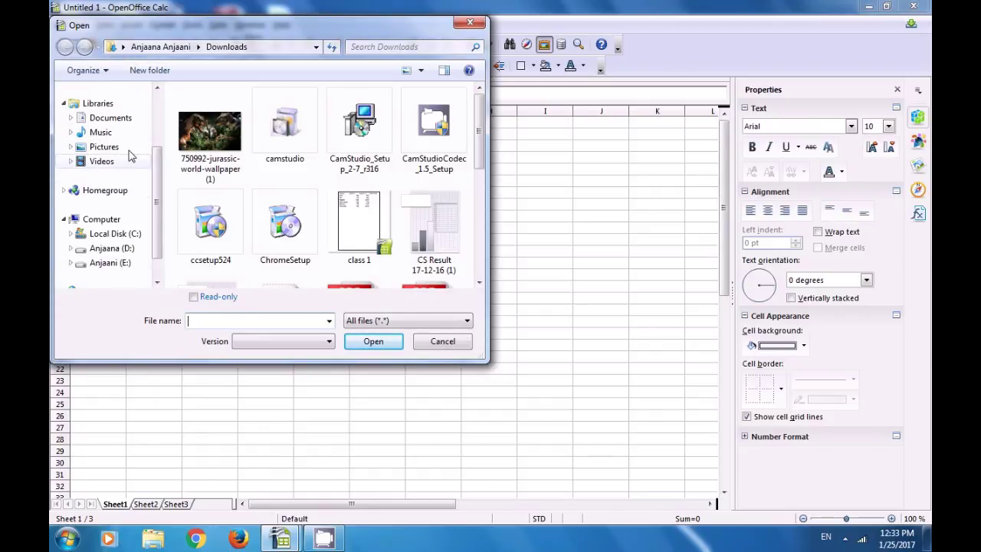
pyautogui.click(113, 121)
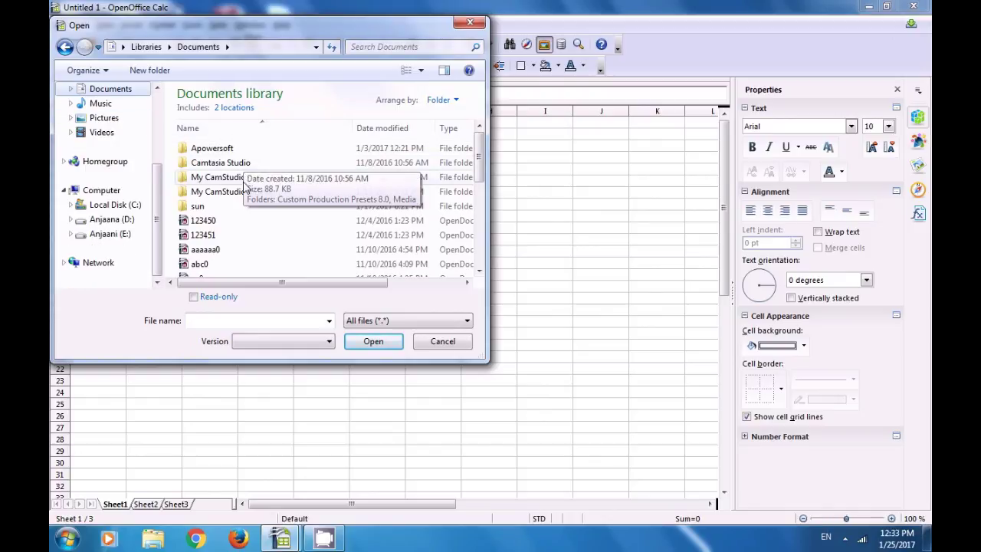
pyautogui.moveTo(477, 165); pyautogui.dragTo(476, 230)
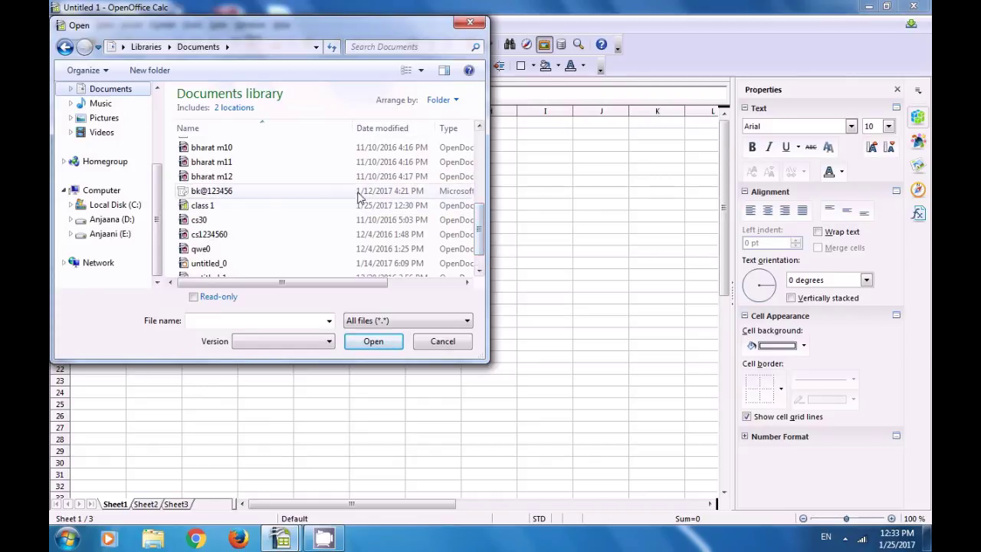
pyautogui.click(281, 207)
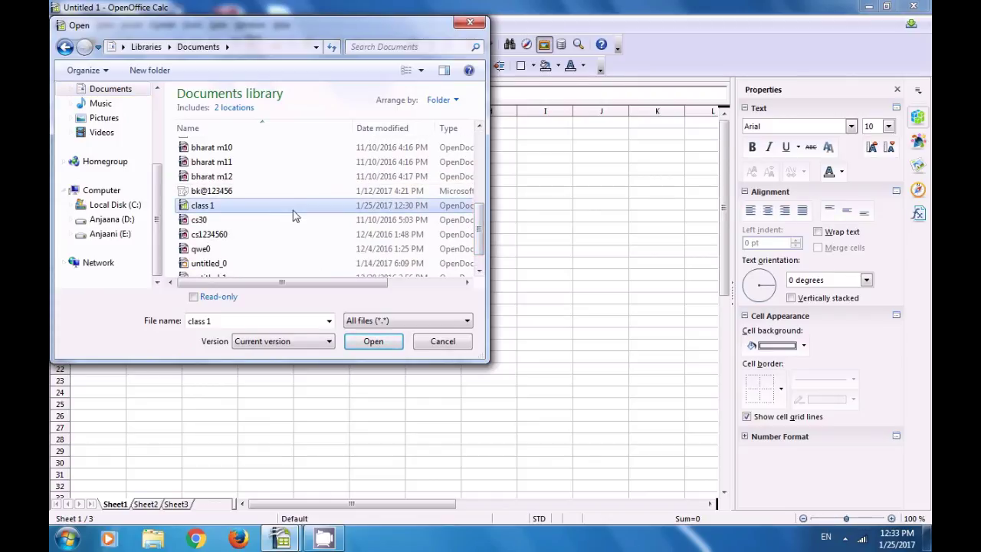
pyautogui.click(373, 340)
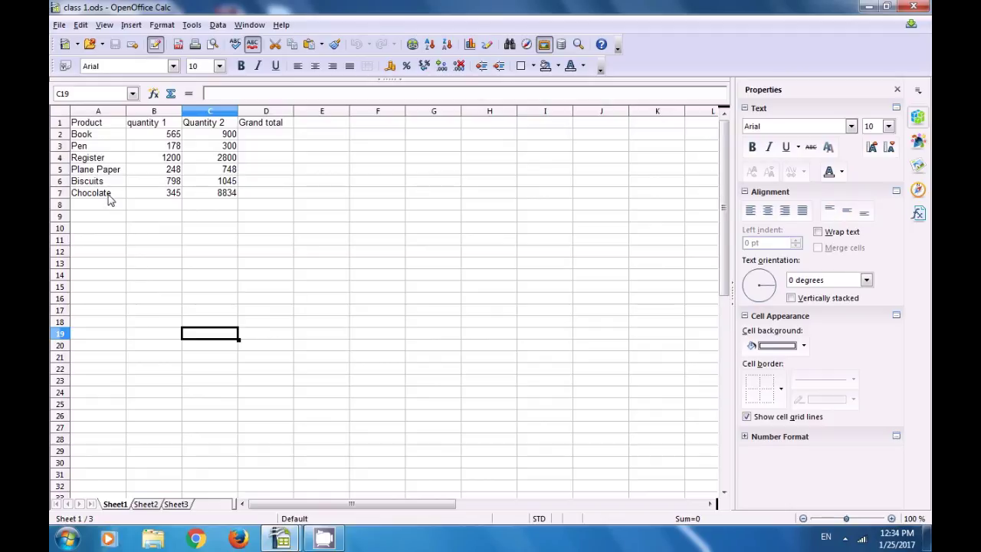
# - Open the file 123451 from Documents, which loads as a Base database
pyautogui.click(58, 26)
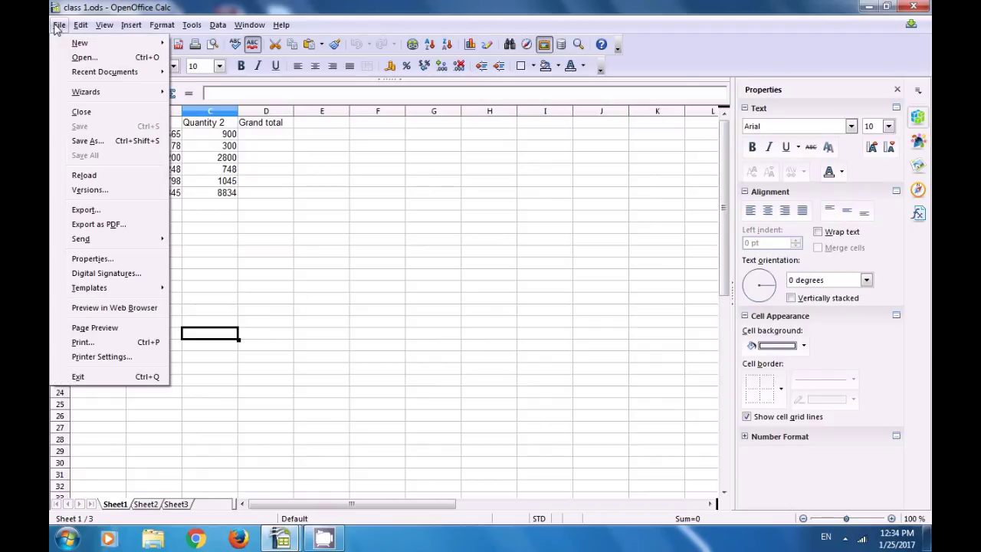
pyautogui.click(78, 56)
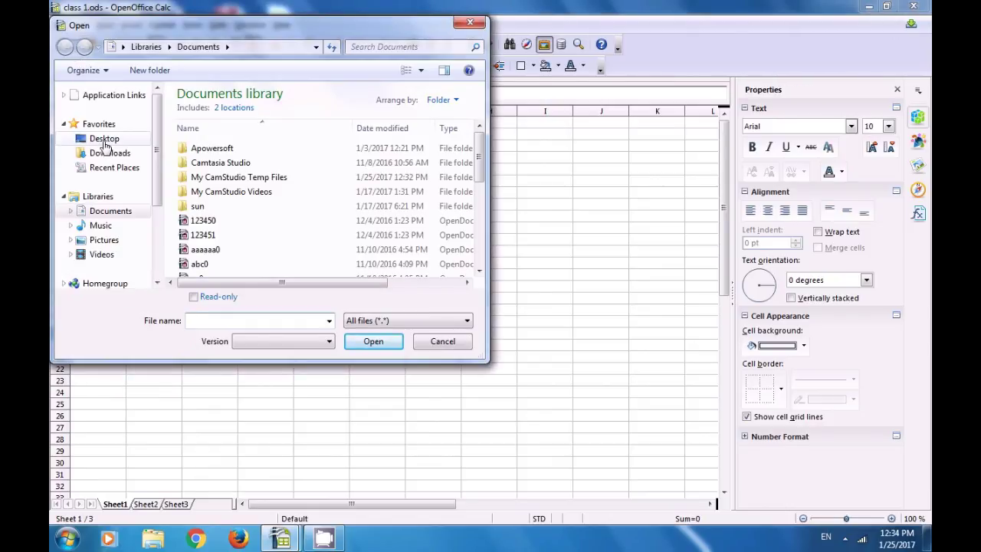
pyautogui.click(215, 237)
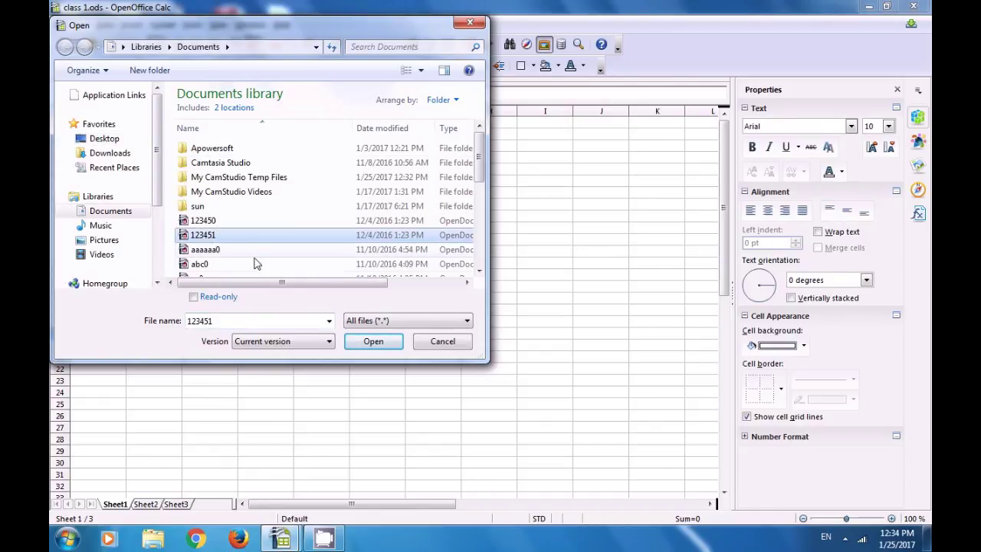
pyautogui.click(371, 344)
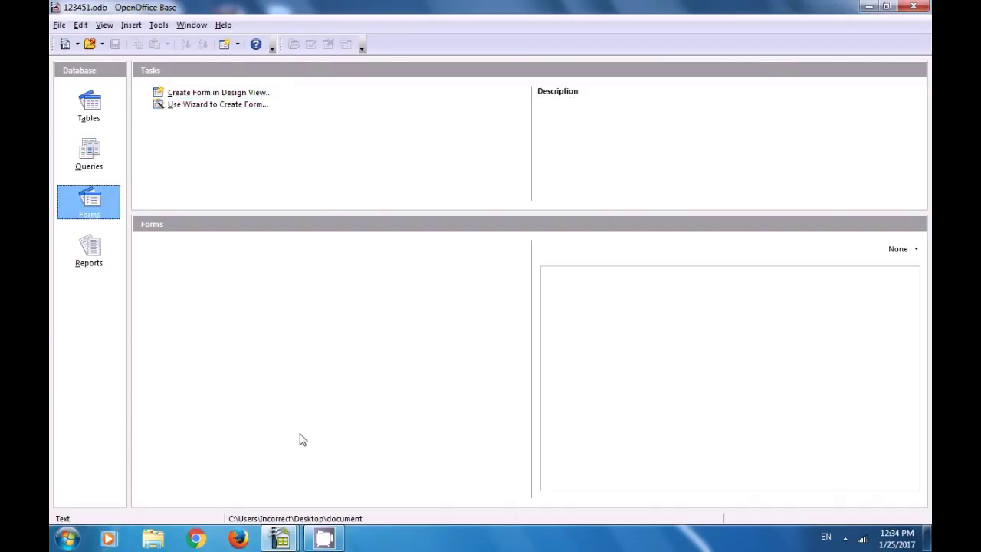
# - View Tables, dismiss the 123451 connection error, and close the Base window
pyautogui.click(91, 112)
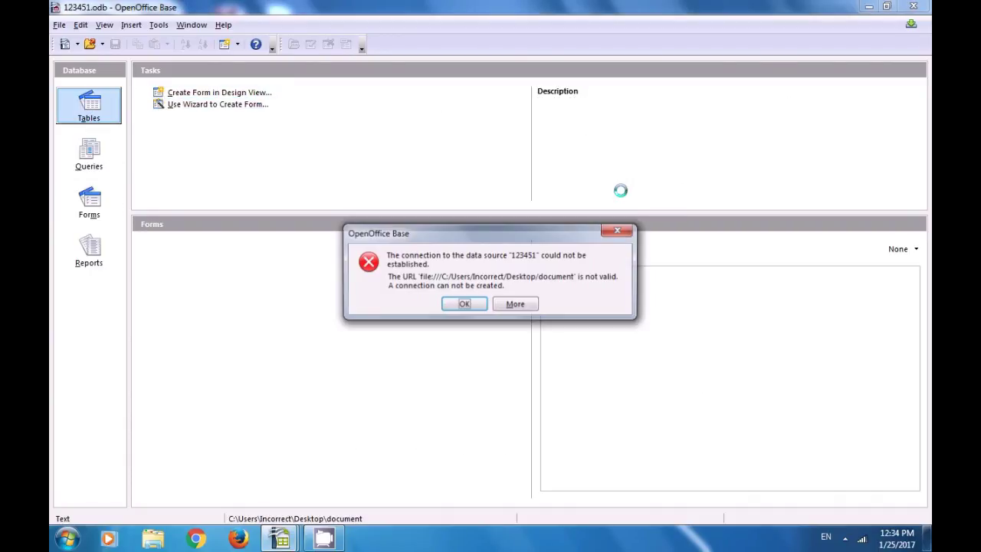
pyautogui.click(619, 231)
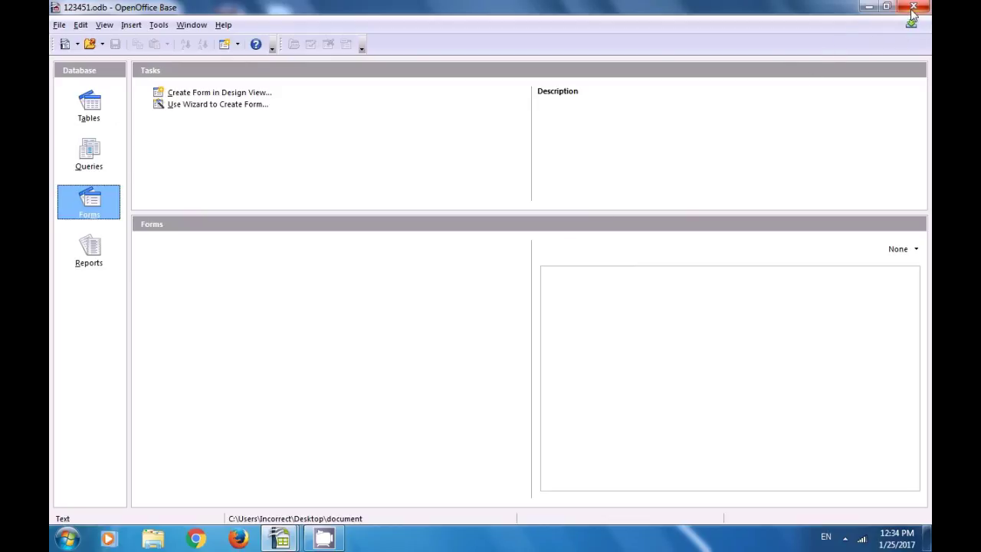
pyautogui.click(914, 8)
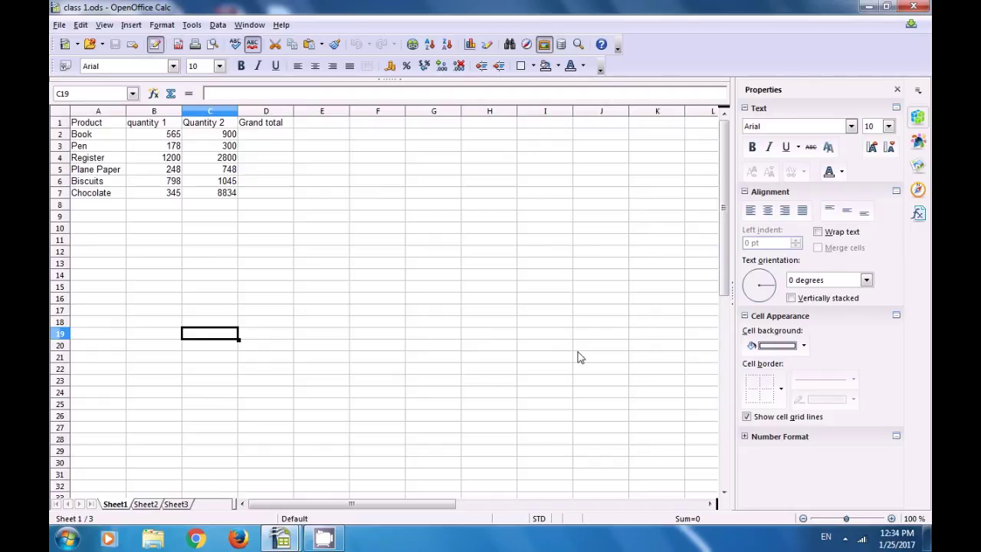
pyautogui.hotkey('ctrl', 'o')
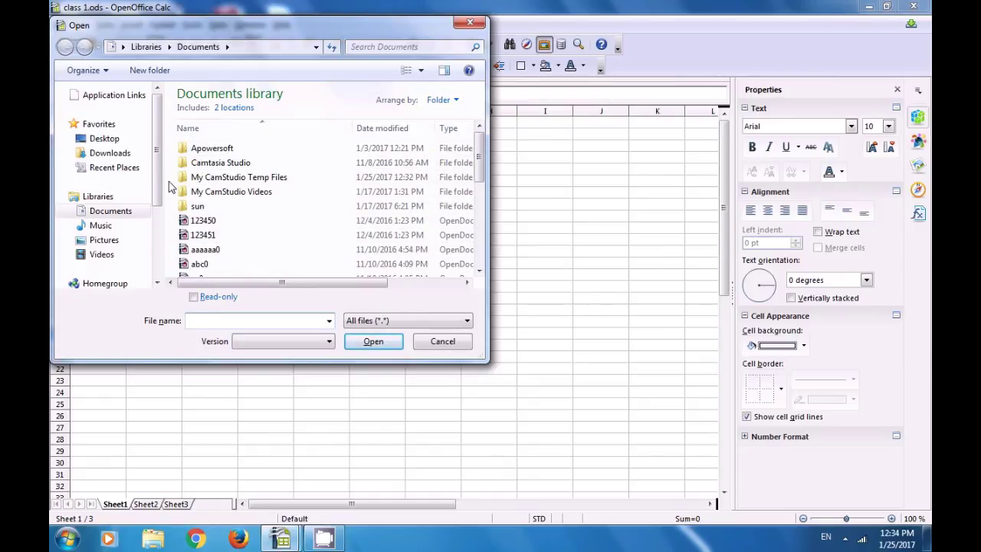
pyautogui.click(107, 145)
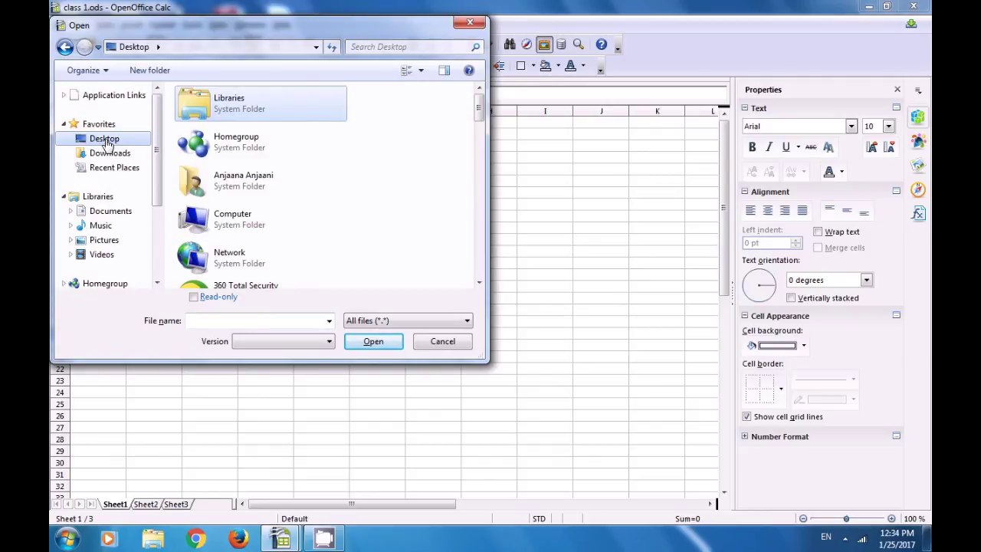
pyautogui.moveTo(481, 114); pyautogui.dragTo(484, 207)
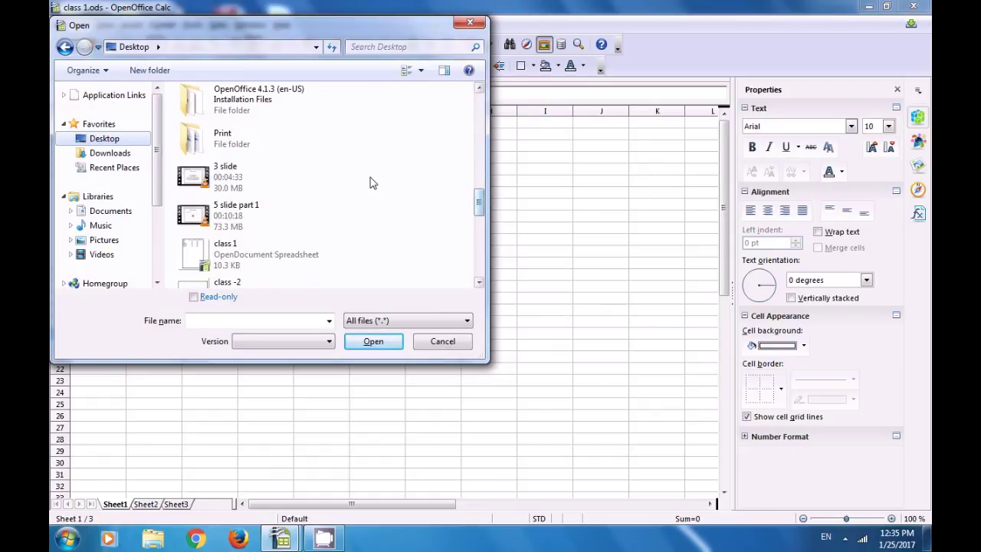
pyautogui.click(250, 282)
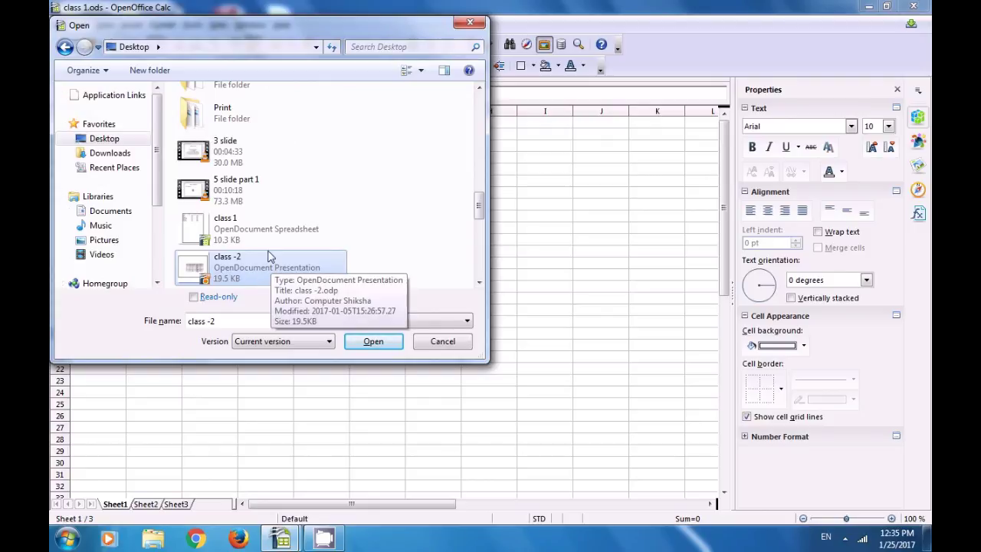
pyautogui.click(372, 343)
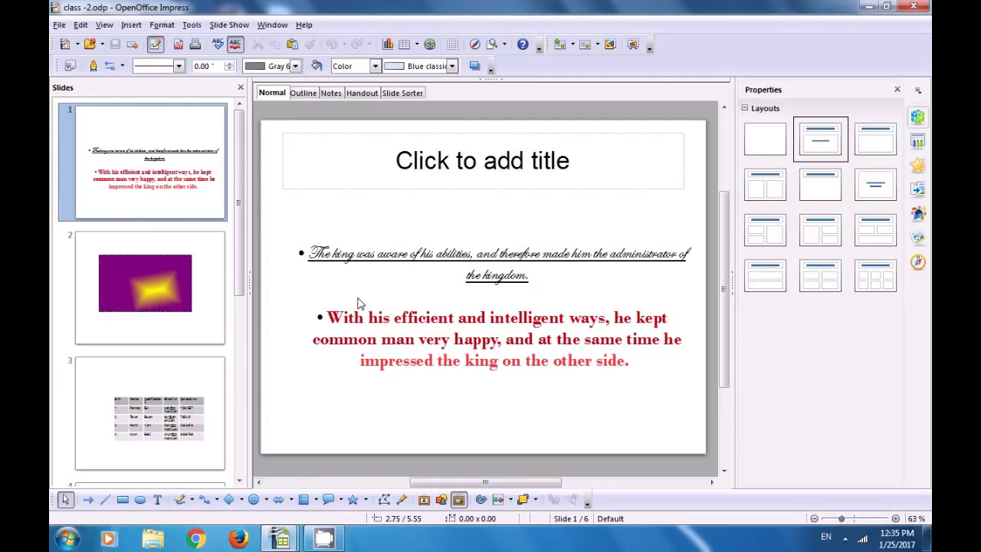
pyautogui.click(913, 7)
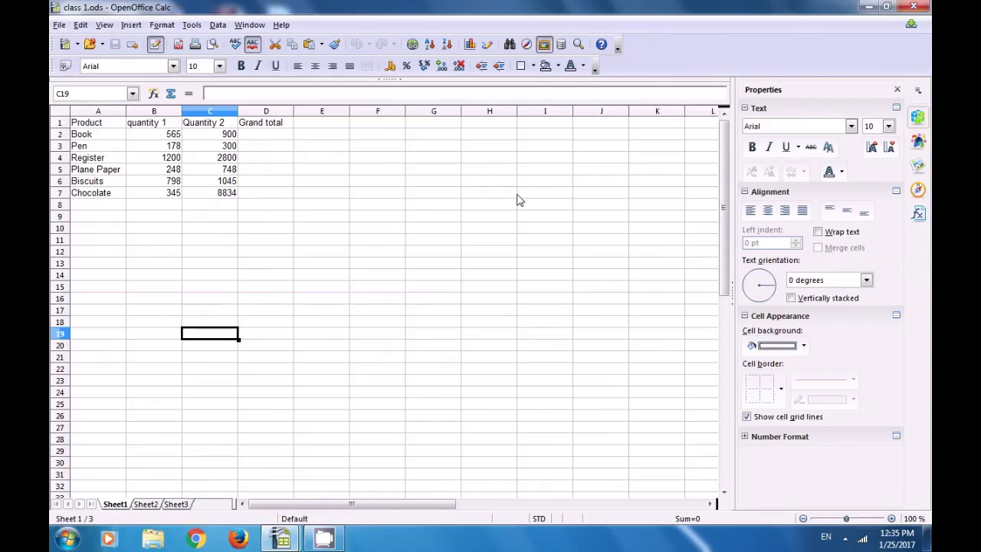
pyautogui.click(468, 230)
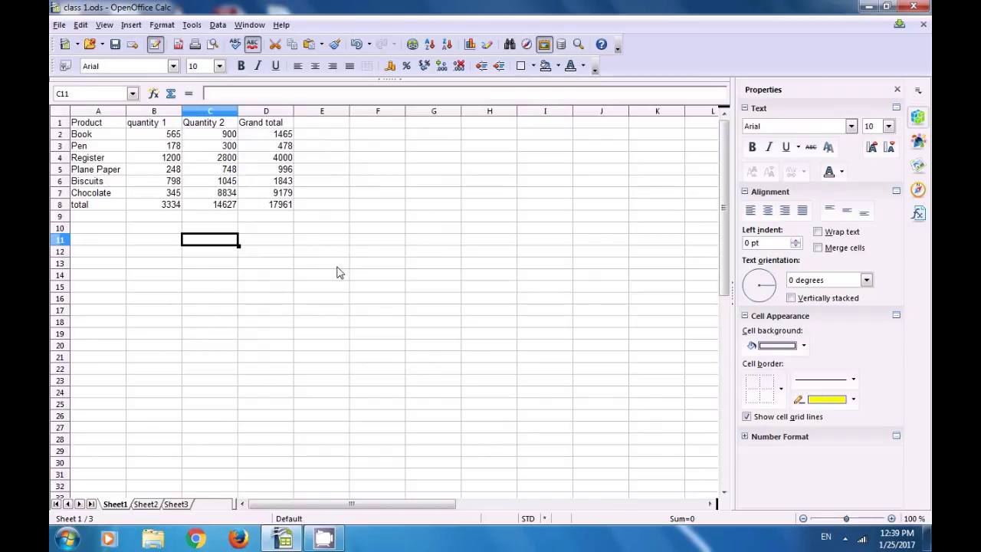
# - Select cell E1 for a new column heading
pyautogui.click(328, 124)
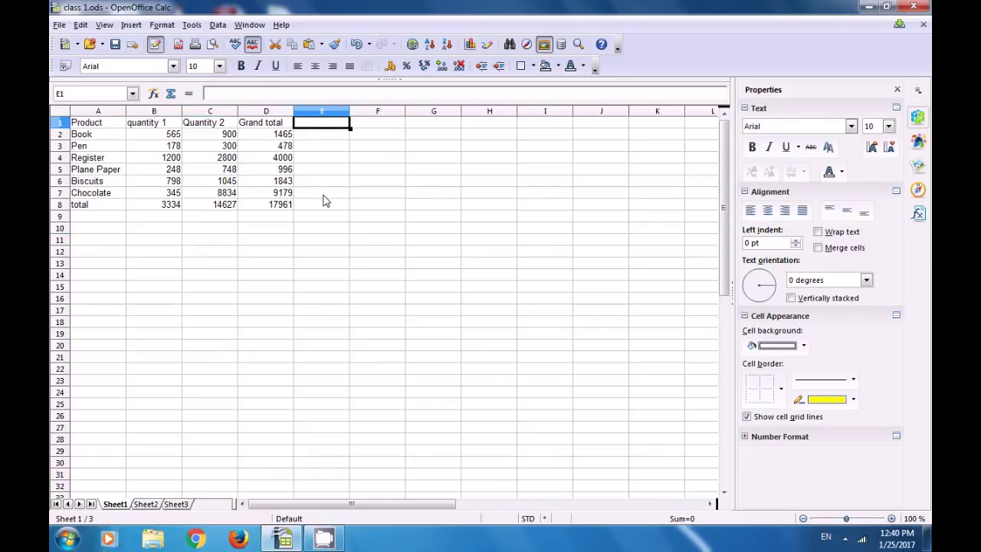
# - Enter the heading Max in E1 and =MAX(B2:D2) in E2
pyautogui.write('Max')
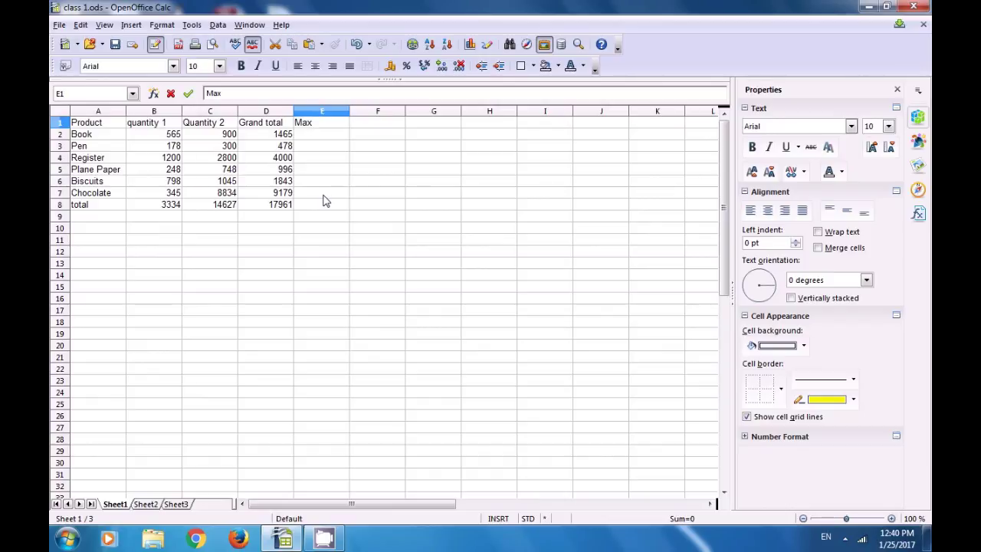
pyautogui.click(334, 141)
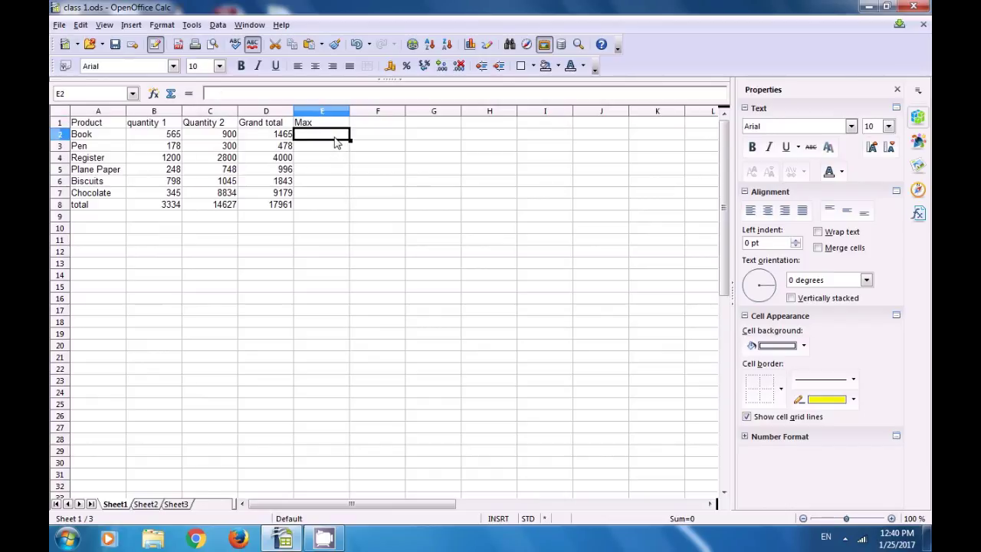
pyautogui.write('=max')
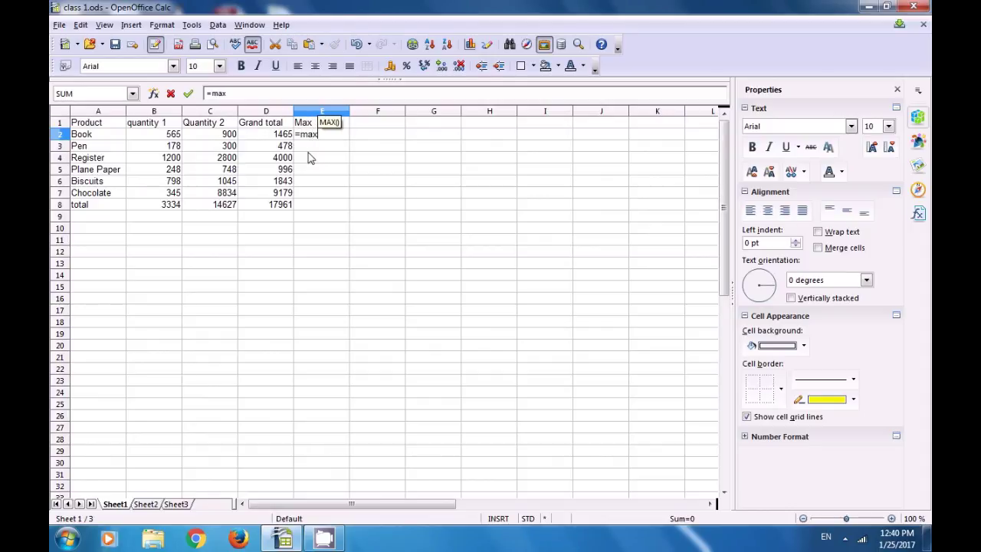
pyautogui.write('(')
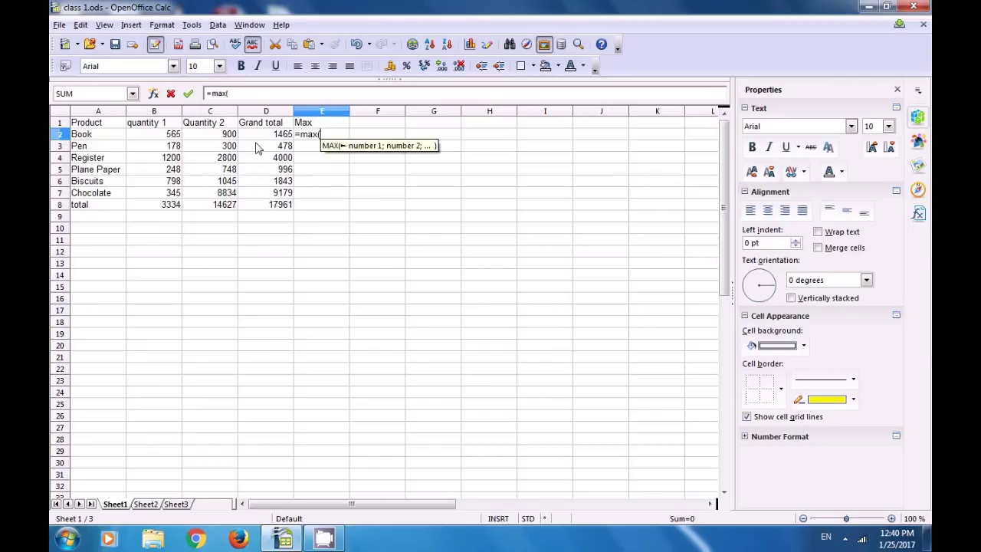
pyautogui.click(177, 136)
pyautogui.moveTo(189, 138); pyautogui.dragTo(269, 142)
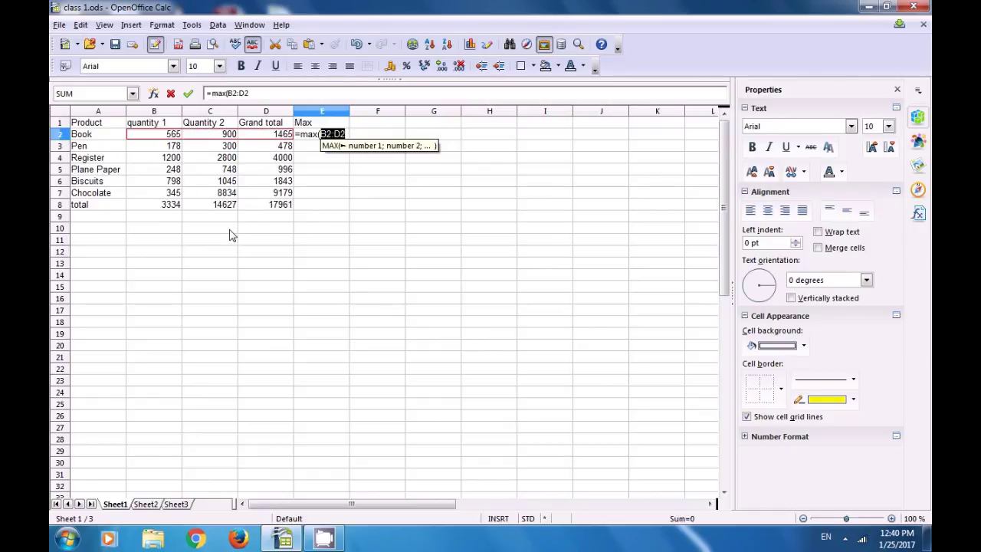
pyautogui.write(')')
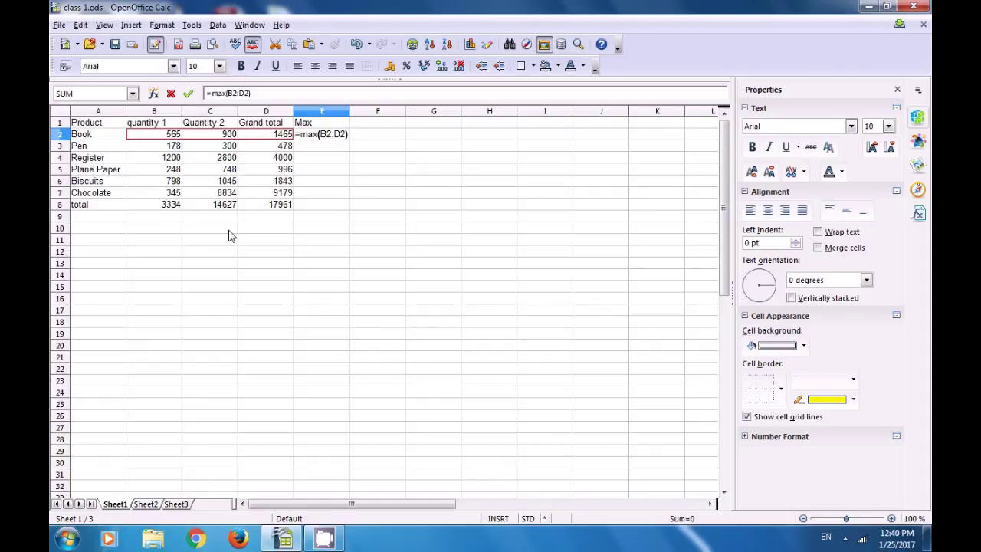
pyautogui.press('Return')
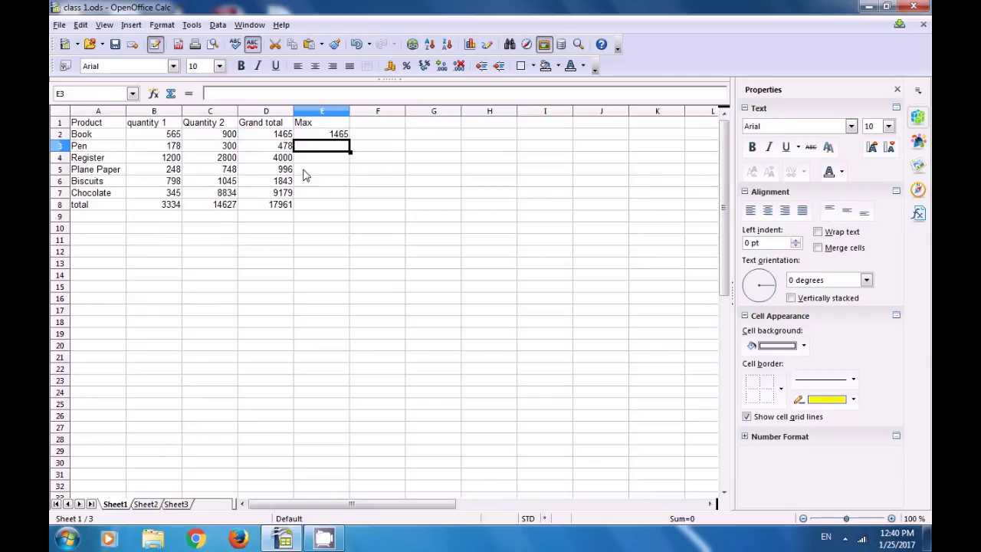
pyautogui.click(310, 135)
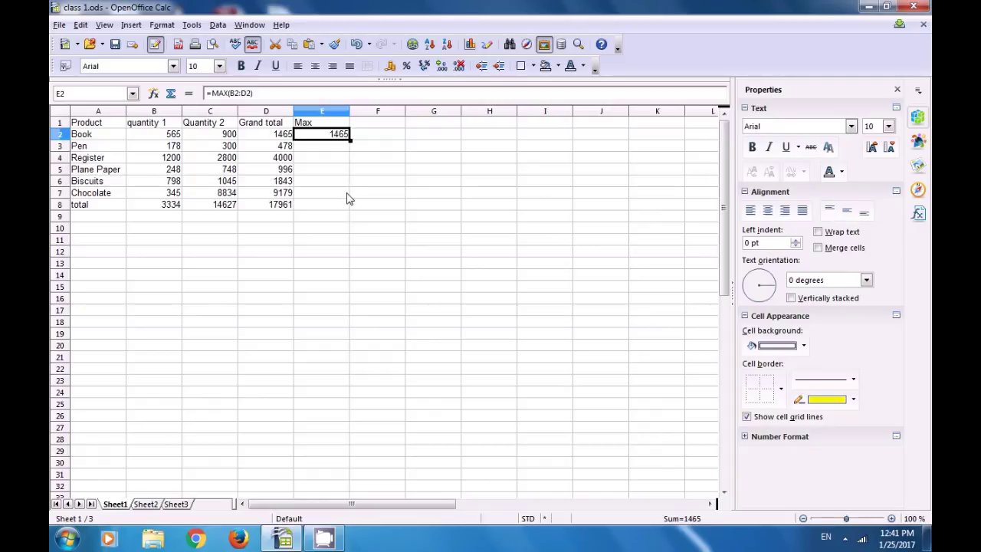
# - Enter =MAX(B3:D3) in E3 and fill it down through the total row E8
pyautogui.click(331, 148)
pyautogui.write('=ma')
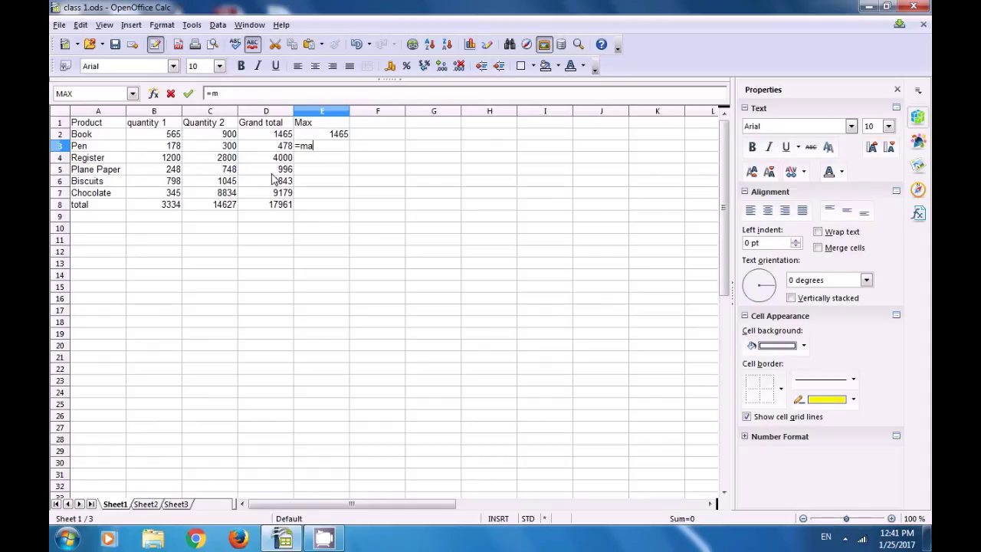
pyautogui.write('x(')
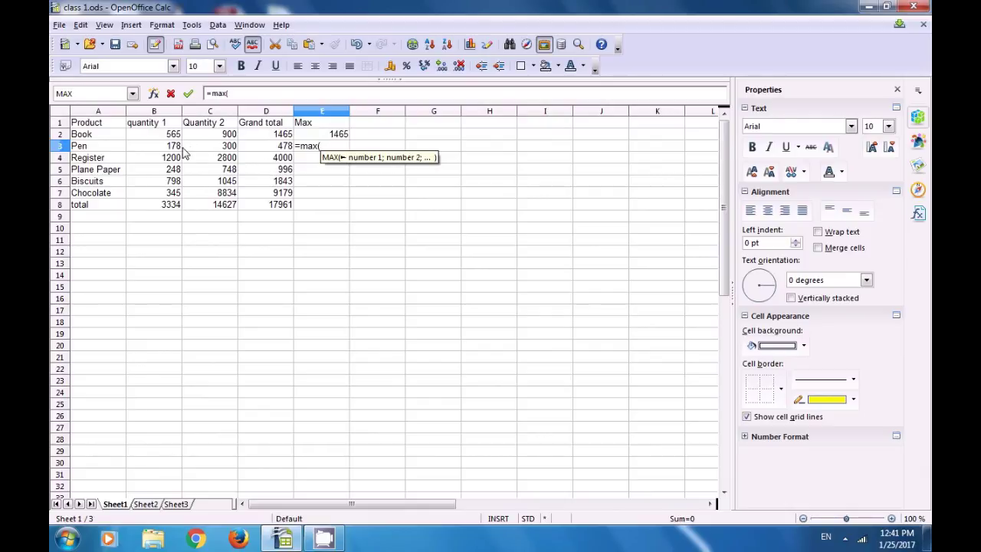
pyautogui.moveTo(172, 148); pyautogui.dragTo(276, 153)
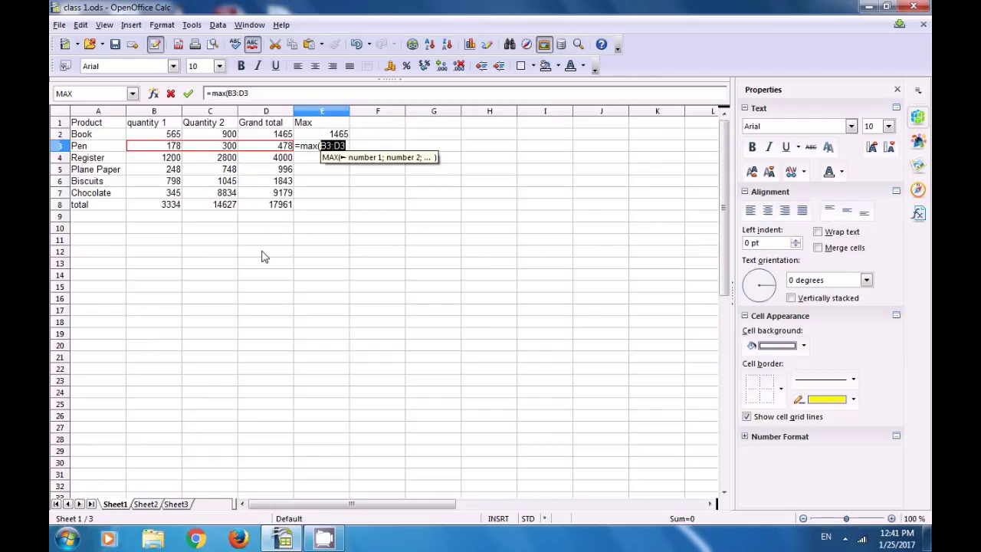
pyautogui.write(')')
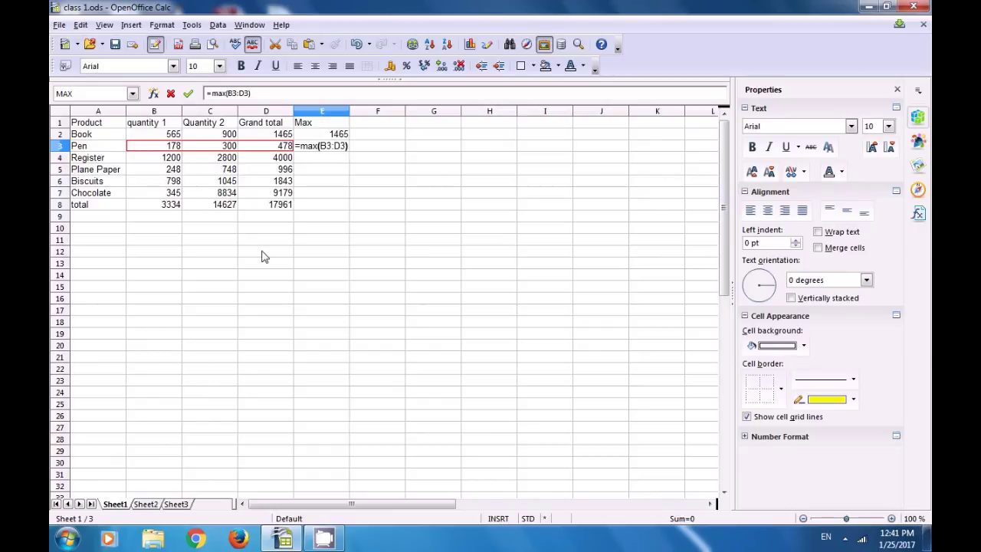
pyautogui.press('Return')
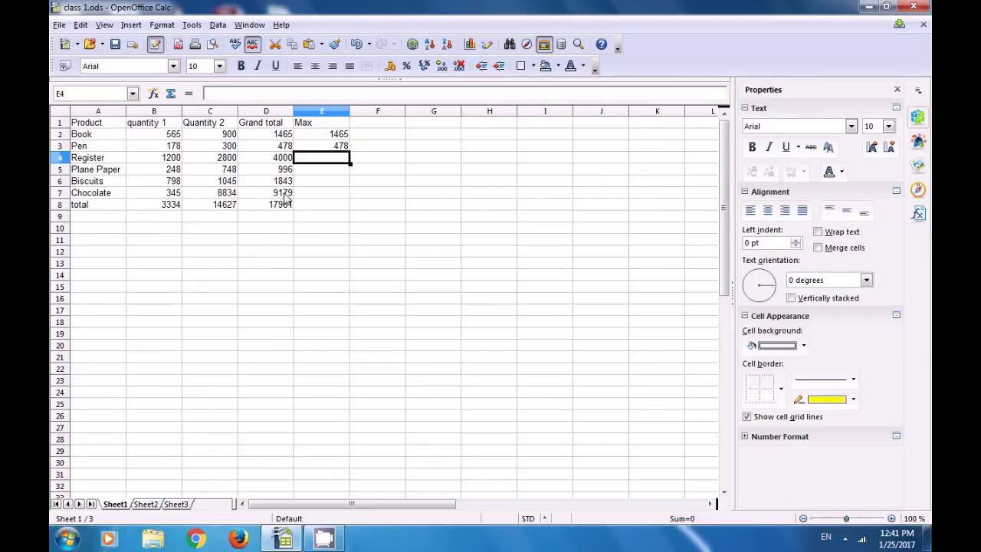
pyautogui.click(324, 148)
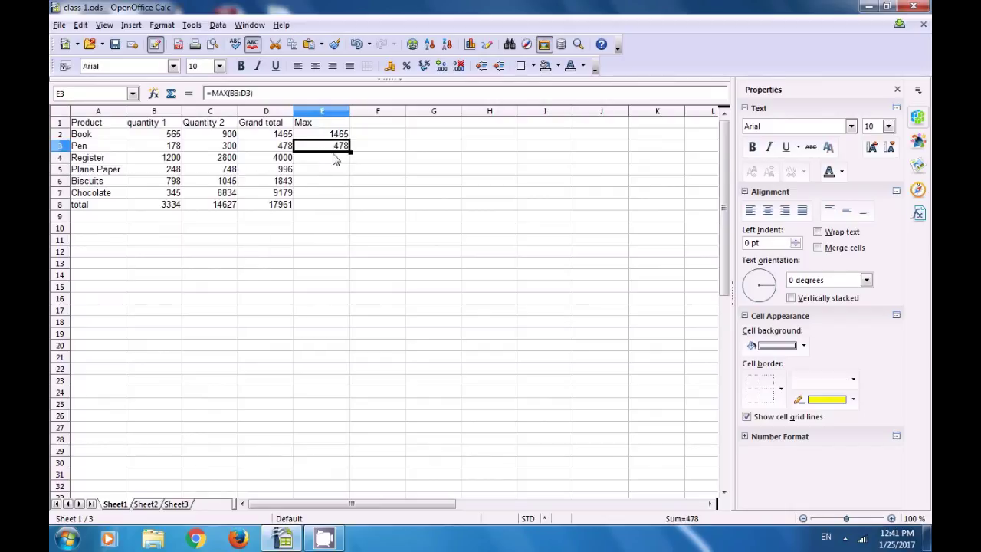
pyautogui.moveTo(350, 152); pyautogui.dragTo(353, 211)
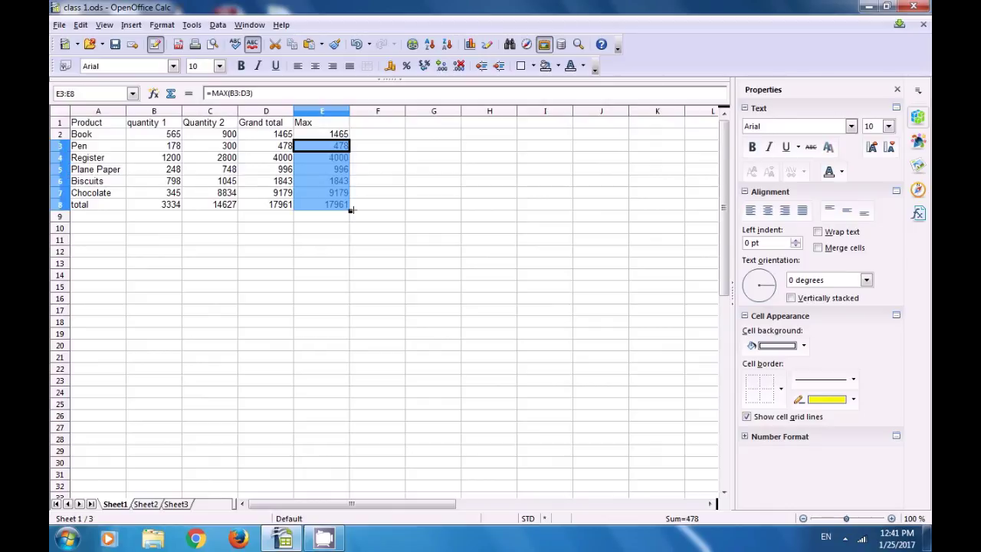
pyautogui.click(363, 256)
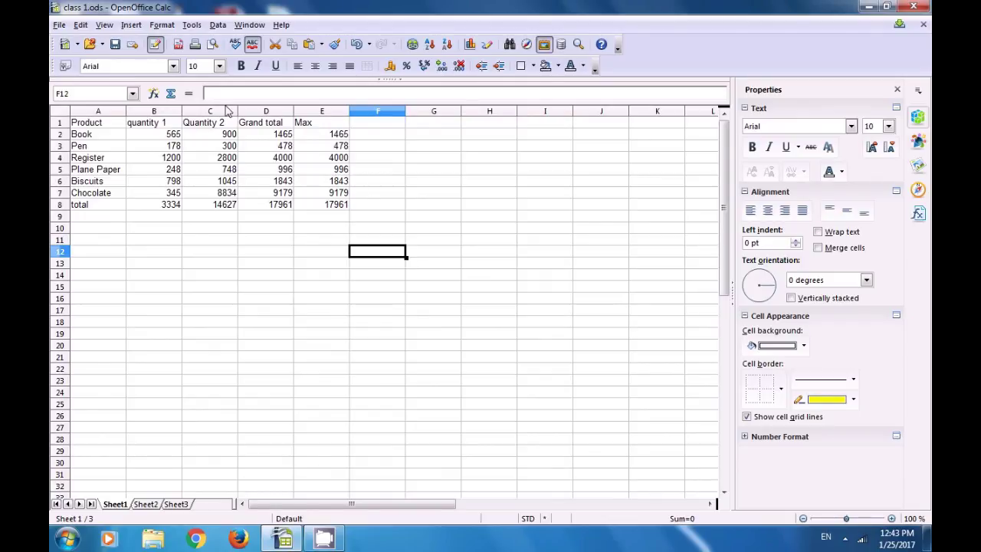
# - Send class 1.ods as an Outlook attachment to the autocompleted recipient
pyautogui.click(133, 48)
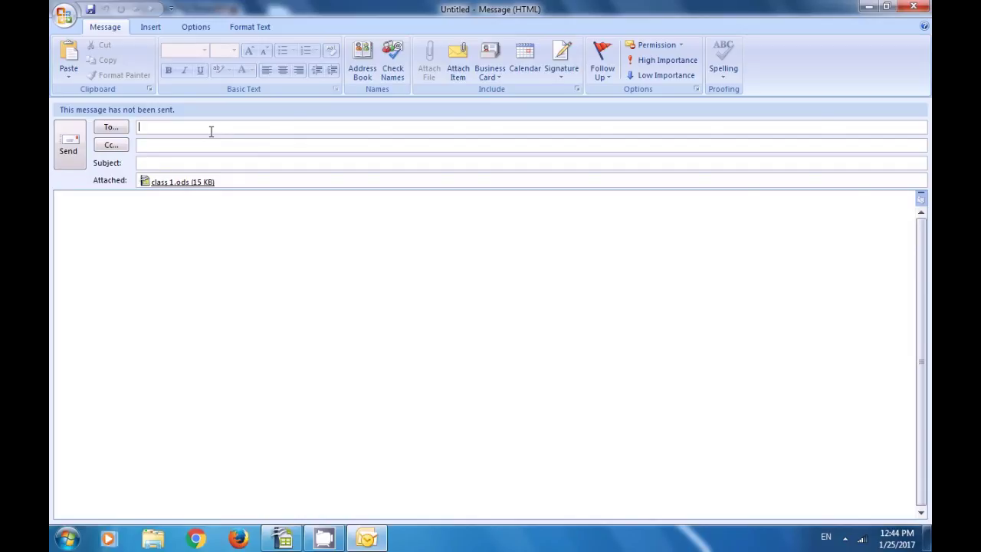
pyautogui.write('hbh')
pyautogui.press('Return')
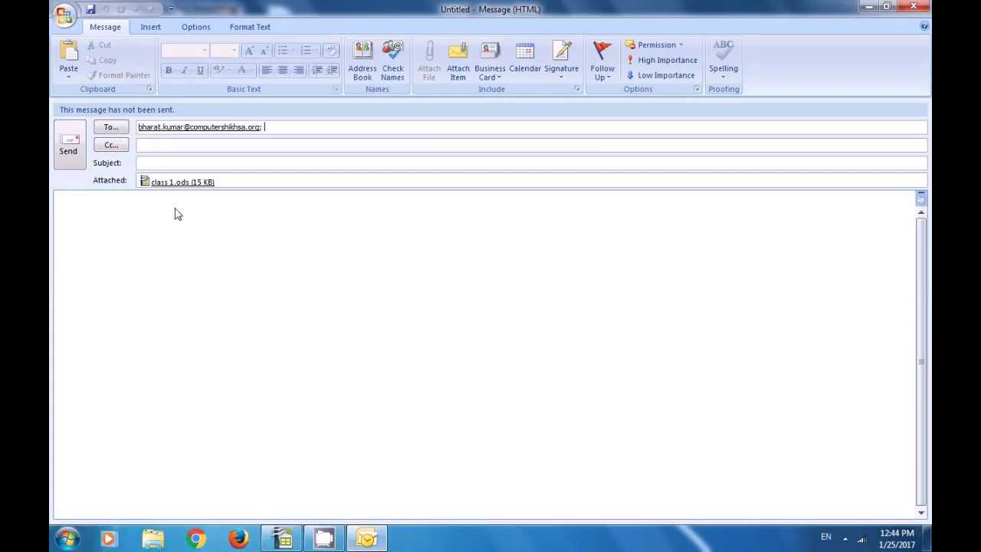
pyautogui.click(73, 144)
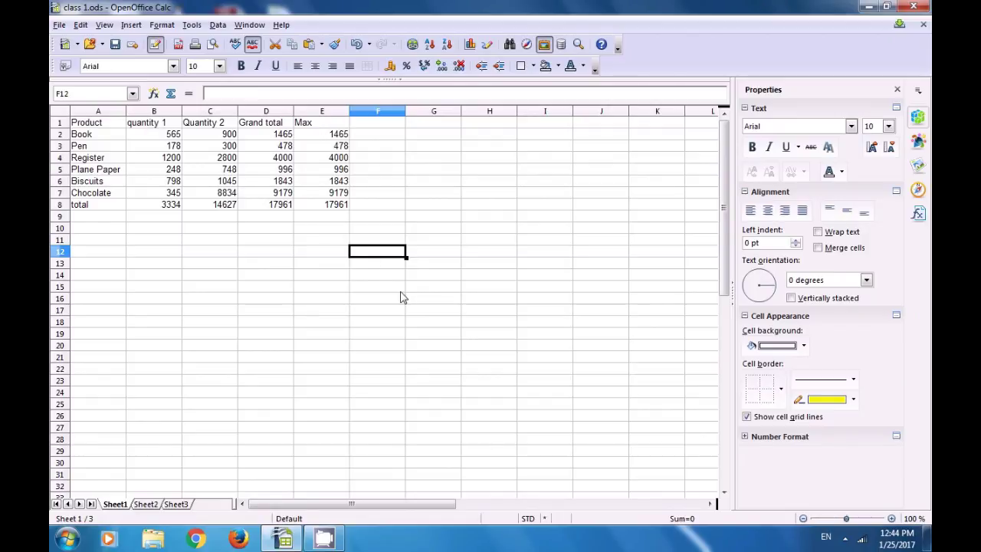
# - Show the hidden system tray icons to reach the emailed attachment
pyautogui.click(845, 536)
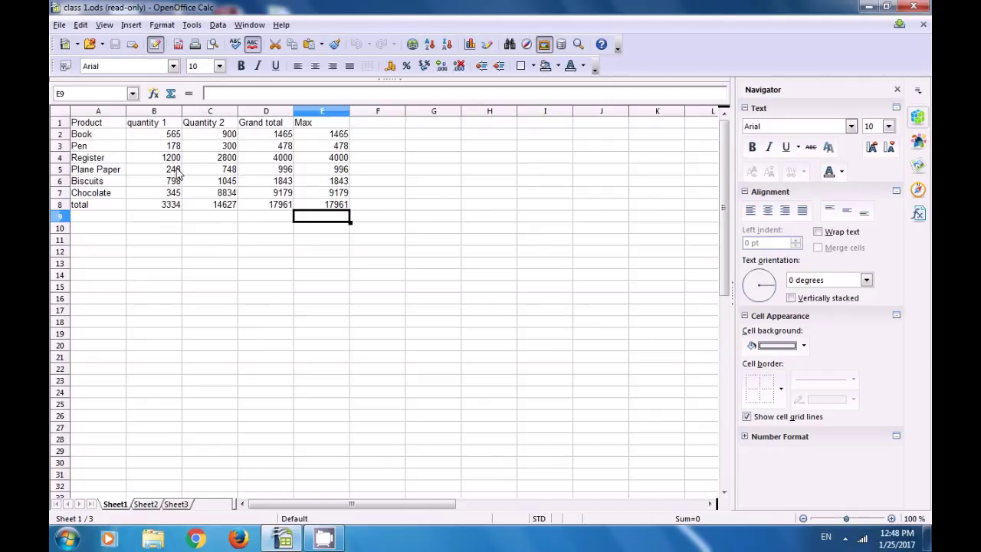
# - Try entering data in F1 of the read-only copy and dismiss the read-only notice
pyautogui.click(155, 46)
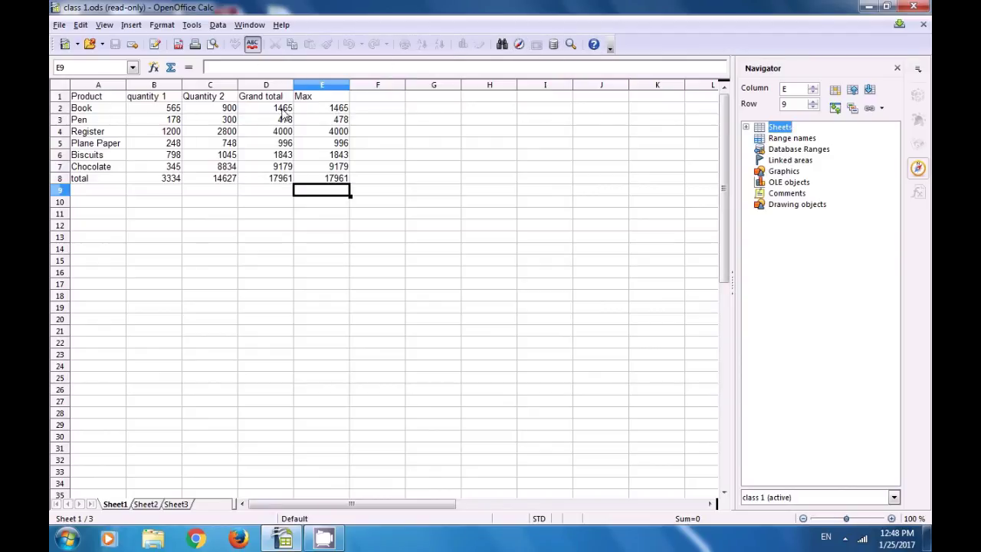
pyautogui.click(132, 214)
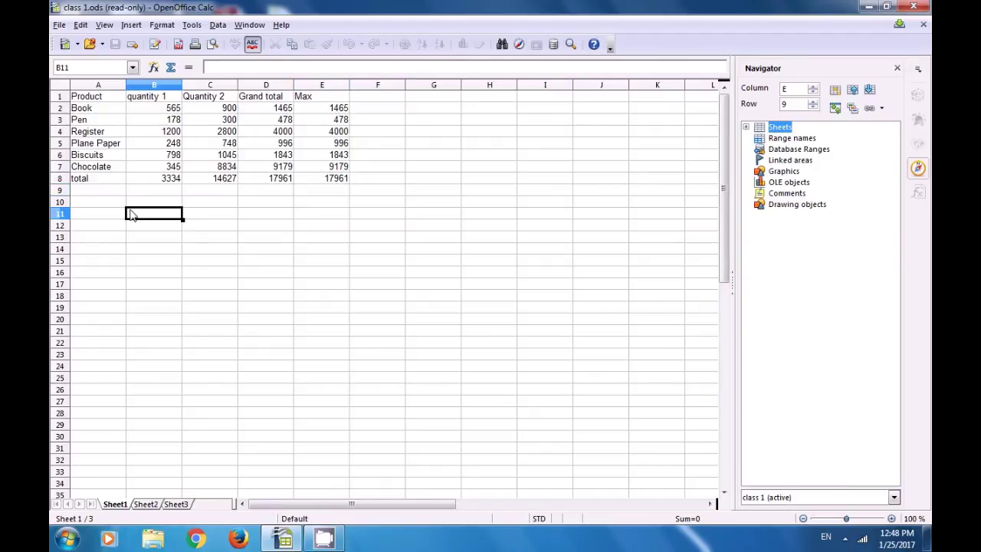
pyautogui.click(334, 183)
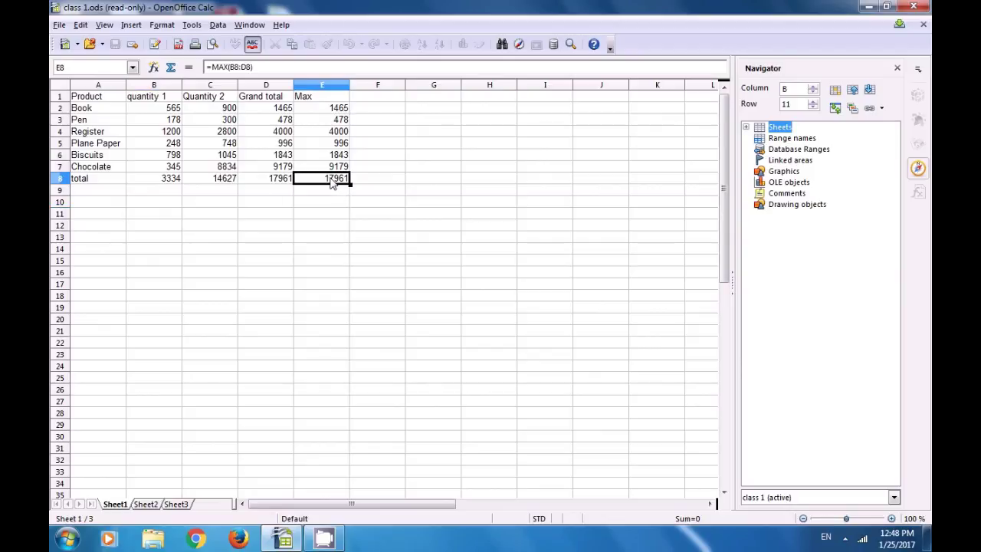
pyautogui.click(370, 102)
pyautogui.write('=')
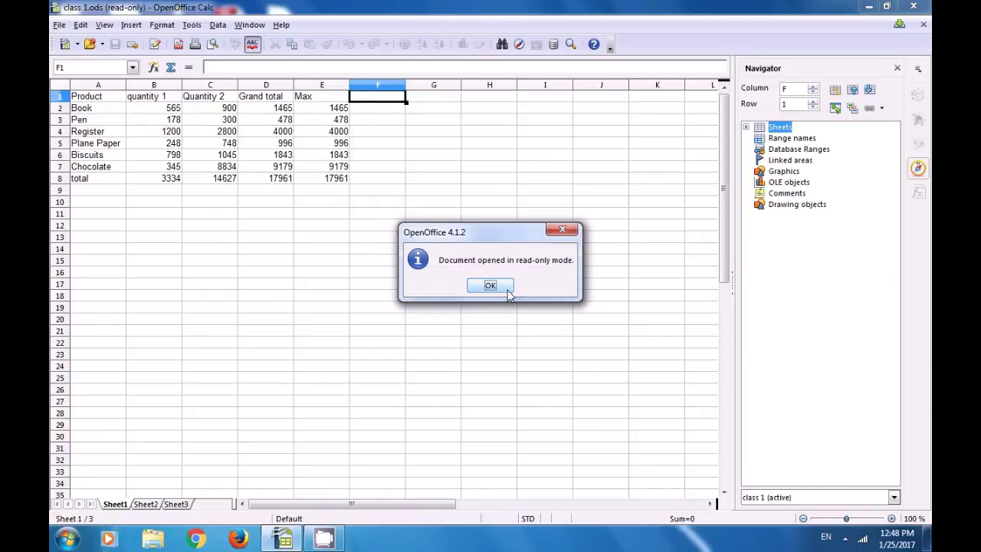
pyautogui.click(498, 289)
# - Check E8's MAX formula, try editing E9, and dismiss the read-only notice again
pyautogui.click(305, 226)
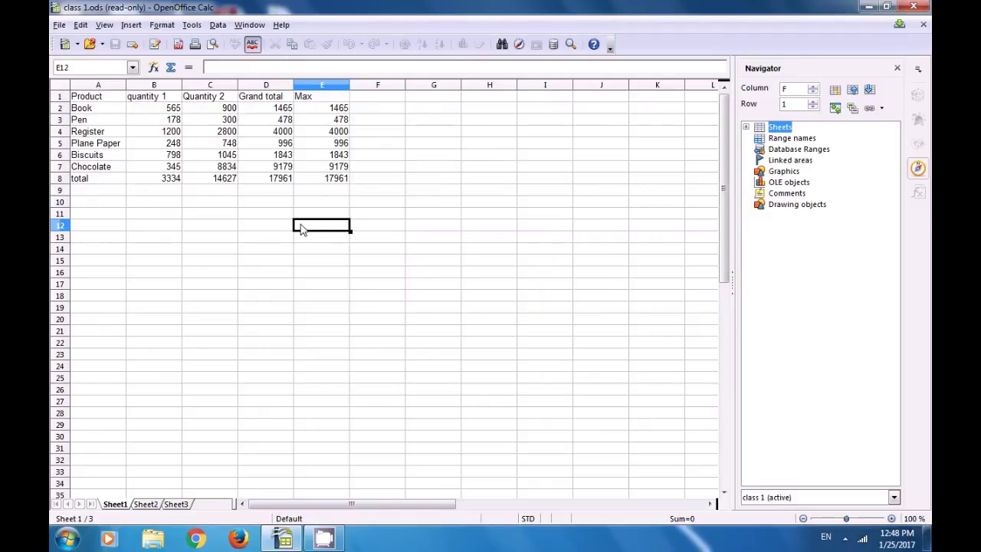
pyautogui.click(157, 192)
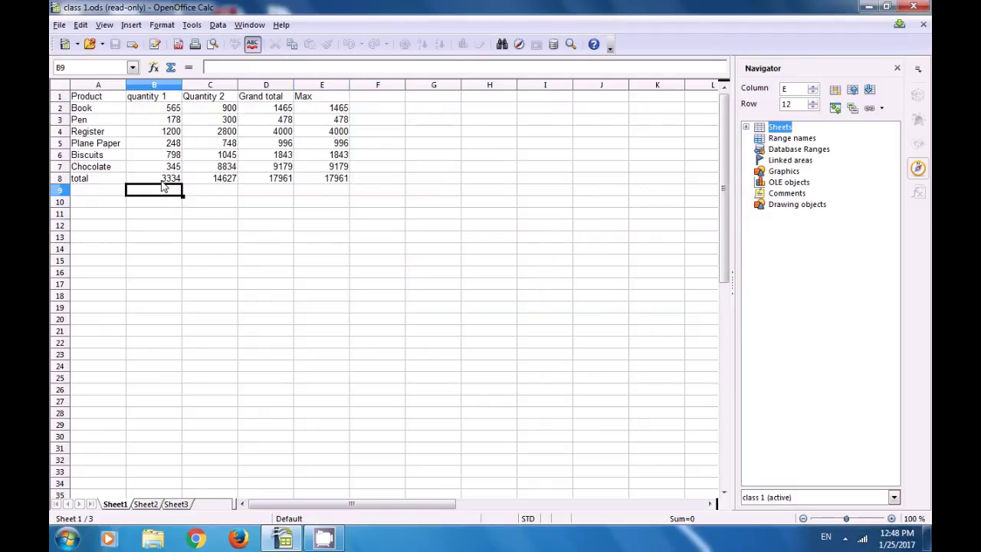
pyautogui.click(324, 183)
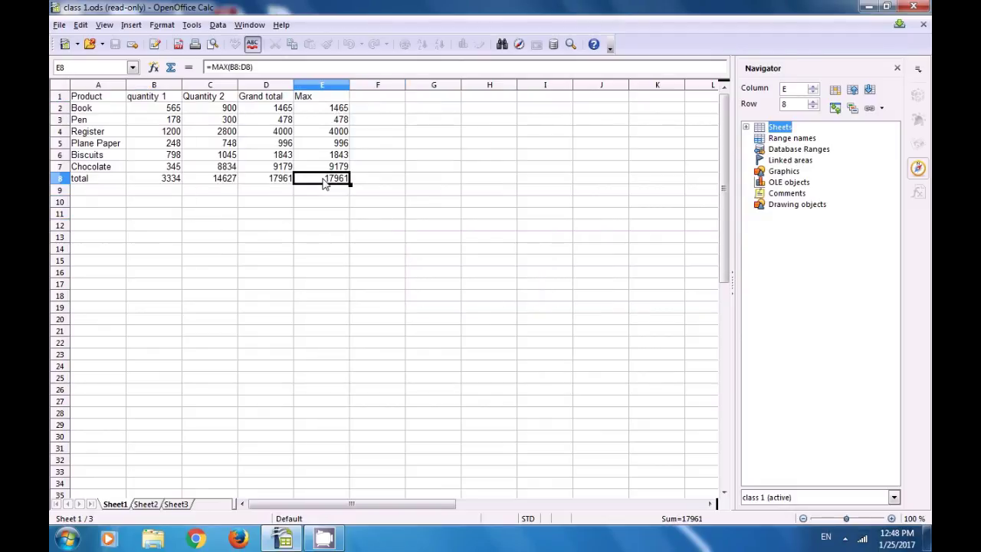
pyautogui.click(328, 198)
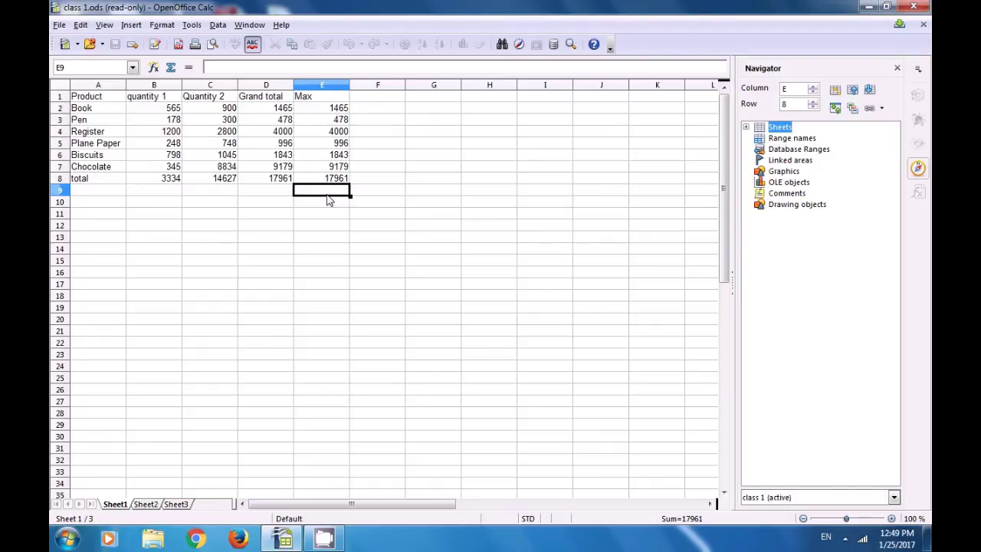
pyautogui.doubleClick(329, 198)
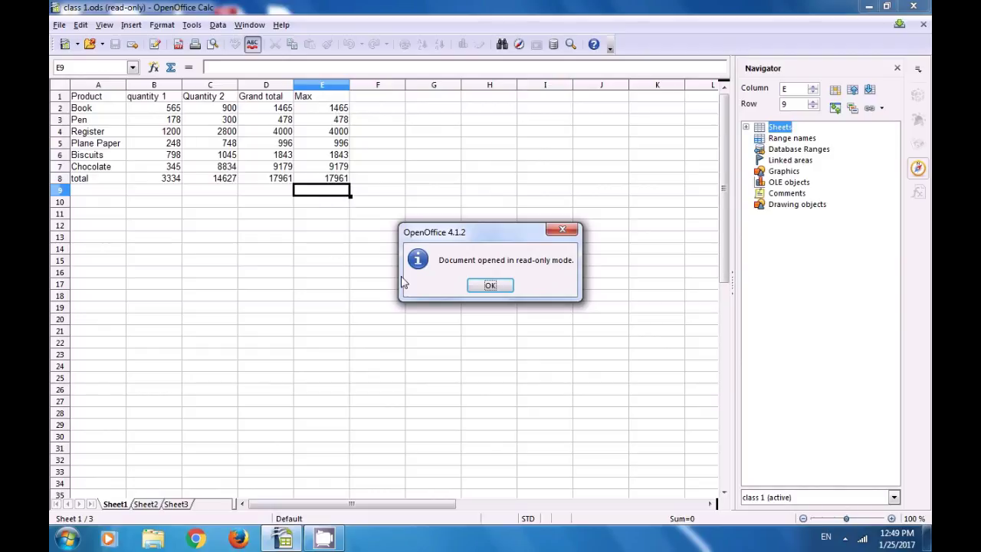
pyautogui.click(488, 288)
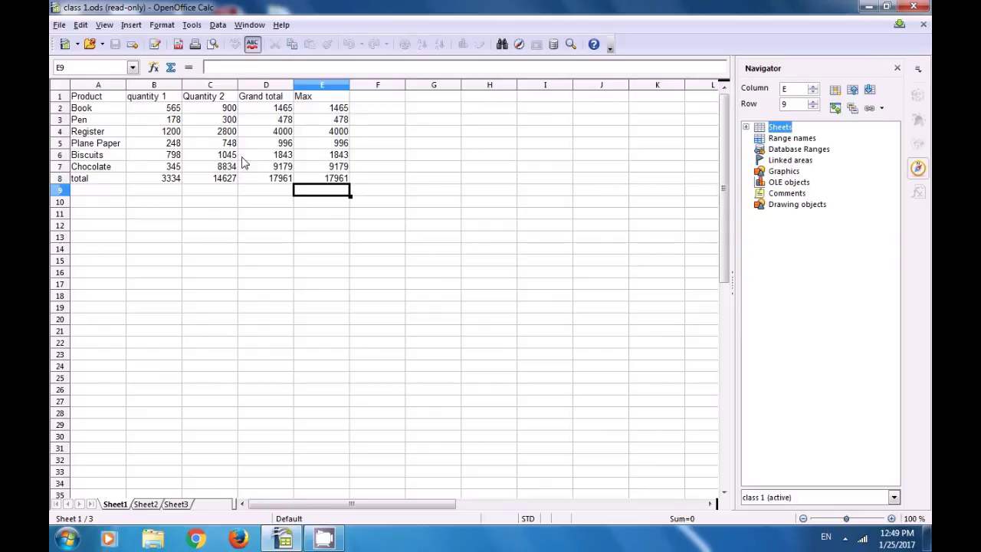
# - Switch to edit mode and enter dfgf in E9 and 2 in F9
pyautogui.click(154, 44)
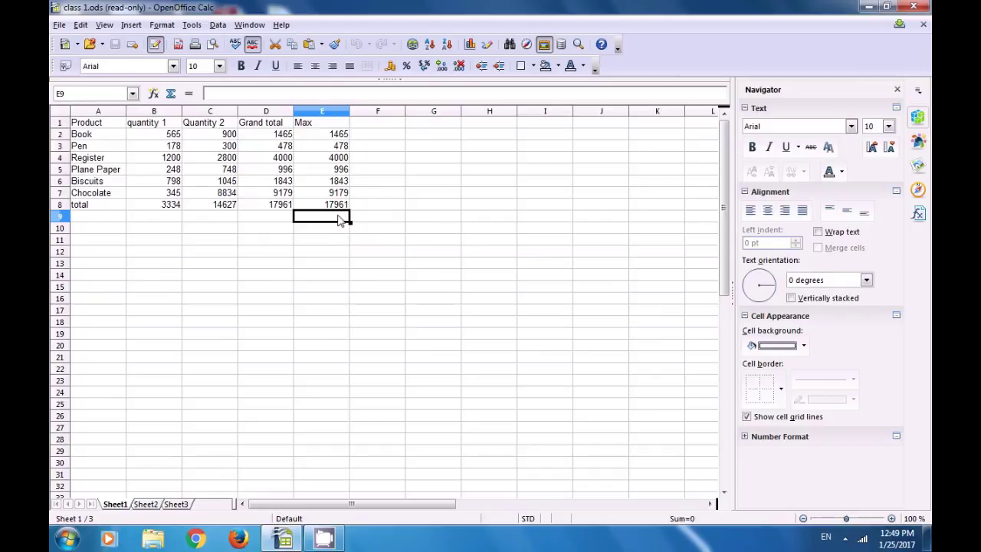
pyautogui.click(284, 225)
pyautogui.click(341, 223)
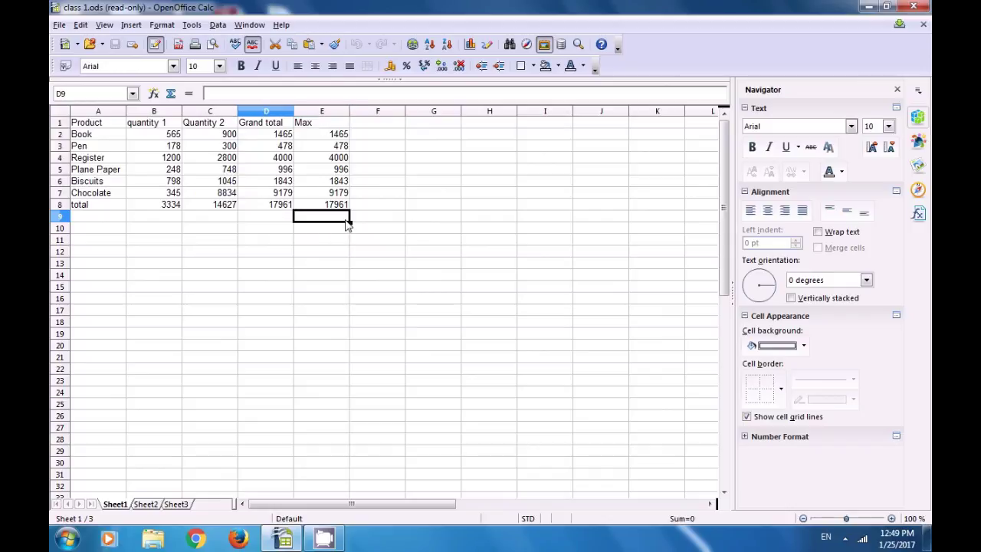
pyautogui.write('dfgf')
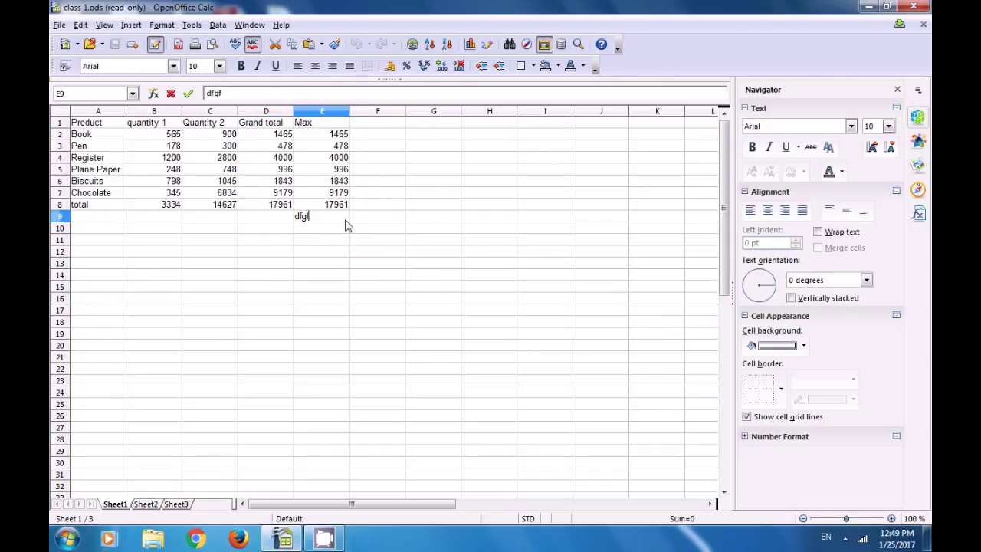
pyautogui.click(387, 223)
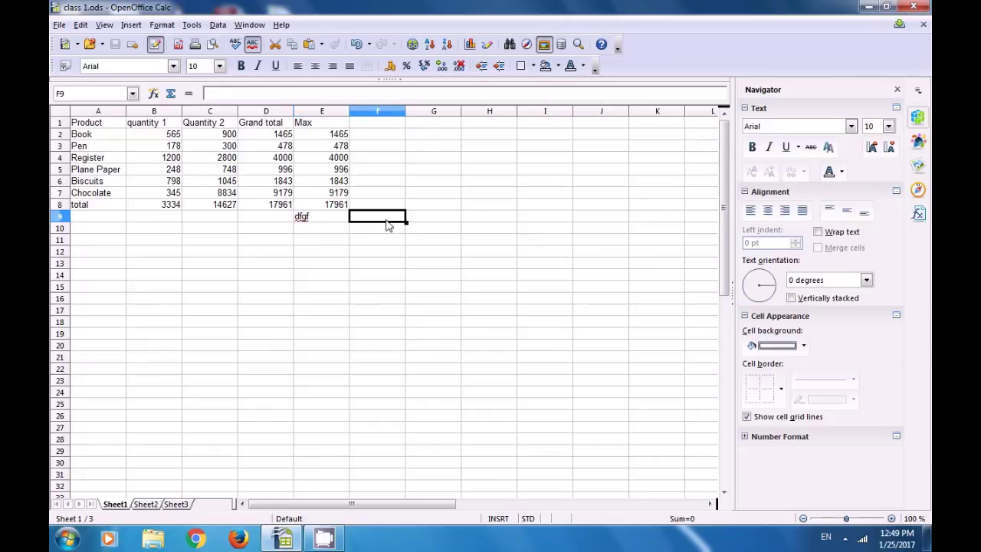
pyautogui.write('2')
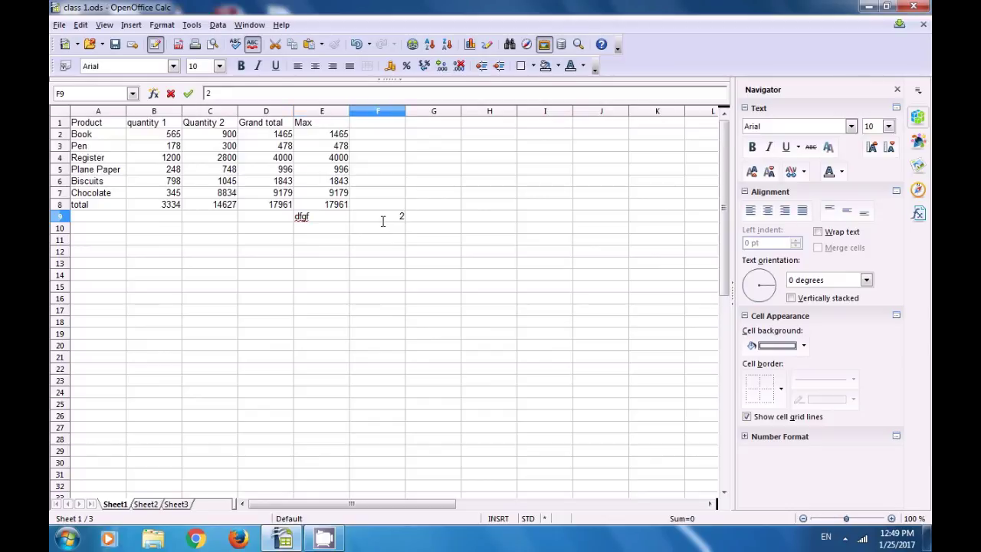
pyautogui.click(375, 233)
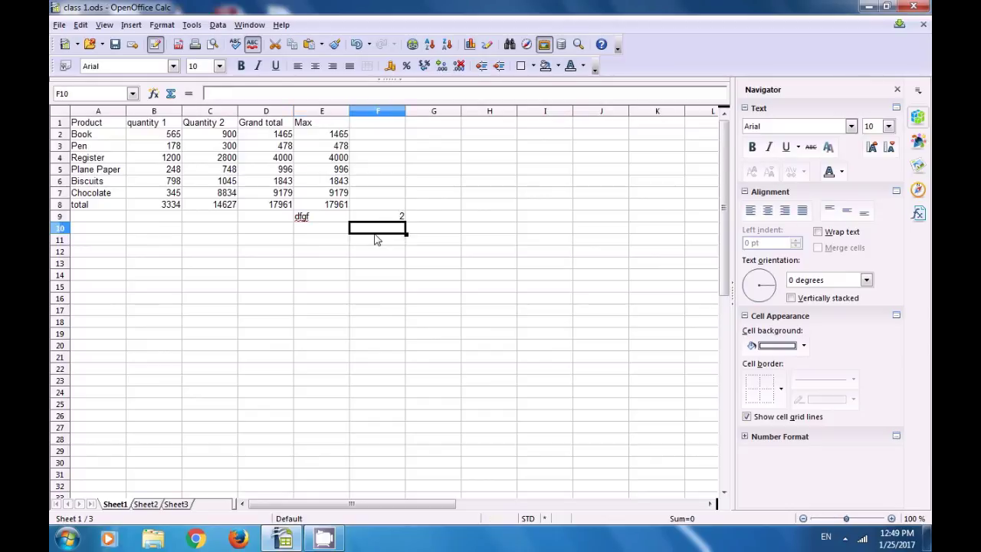
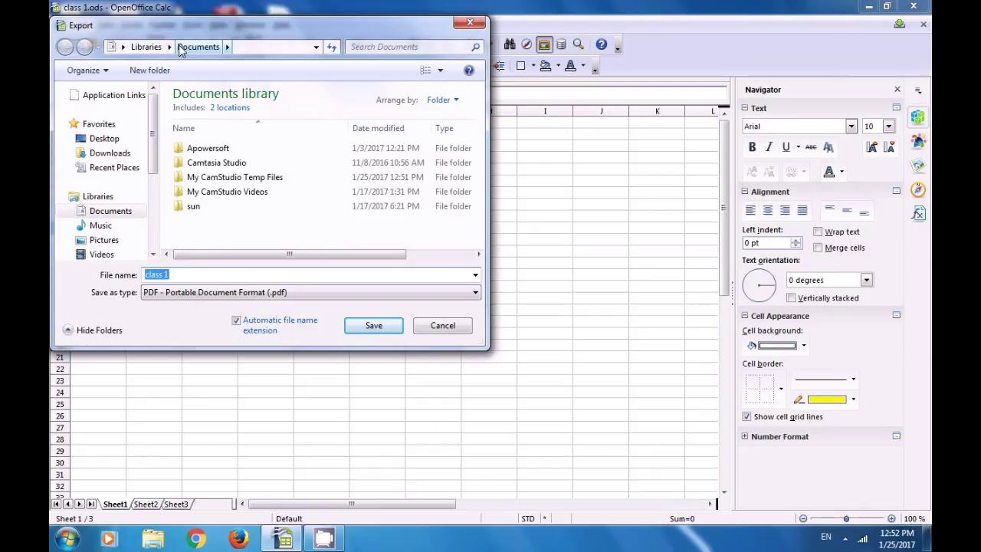
# - Save the PDF export to the Desktop under the name 'calc class 1'
pyautogui.click(117, 141)
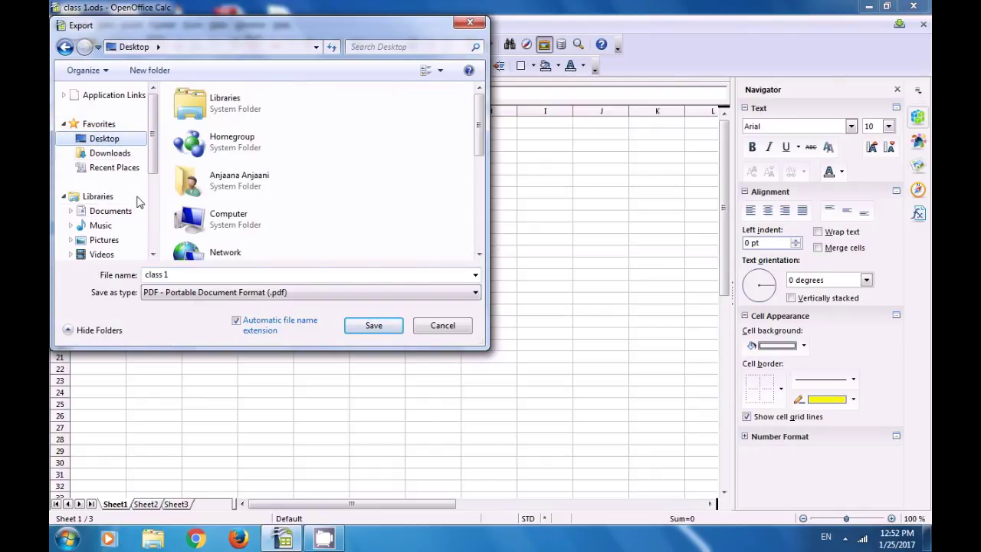
pyautogui.click(179, 274)
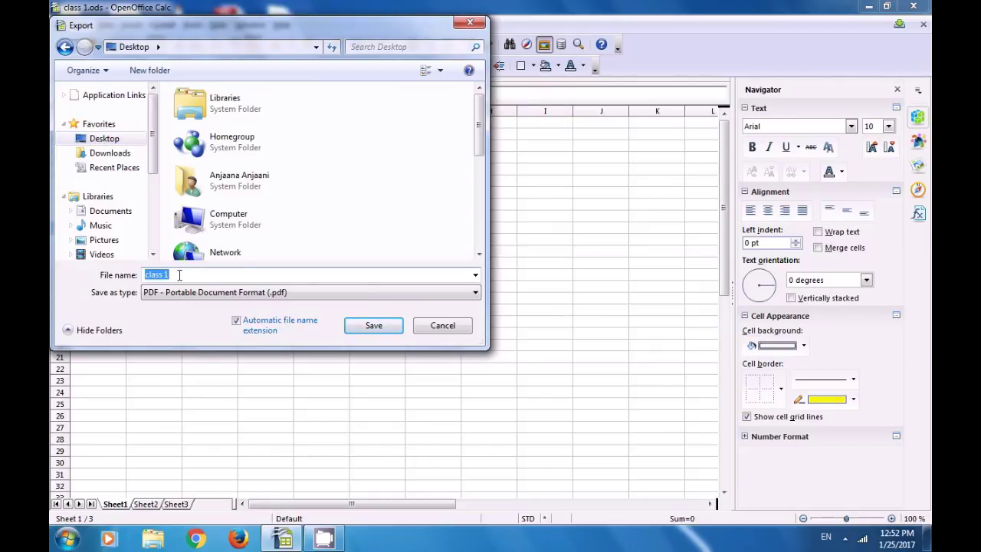
pyautogui.click(180, 275)
pyautogui.press('Home')
pyautogui.write('calc')
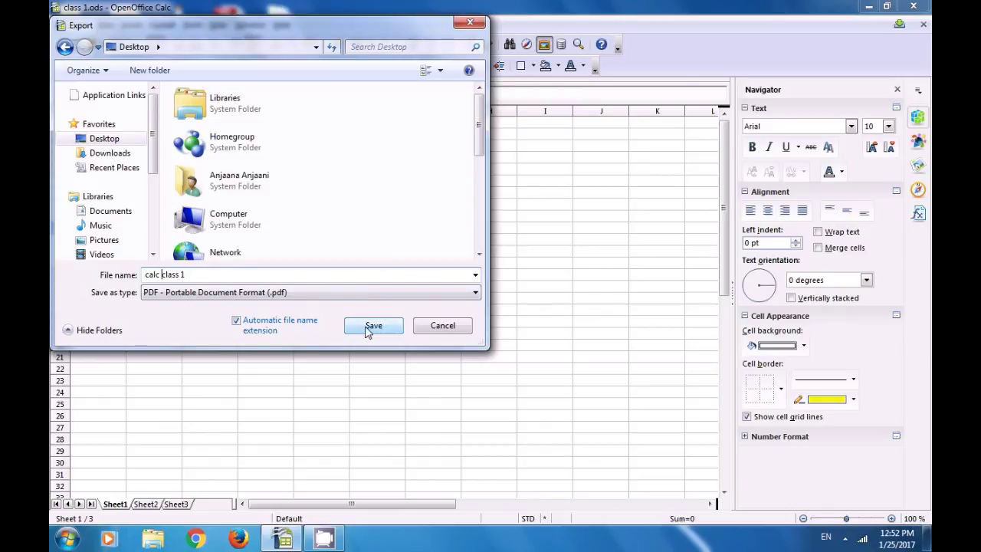
pyautogui.click(371, 326)
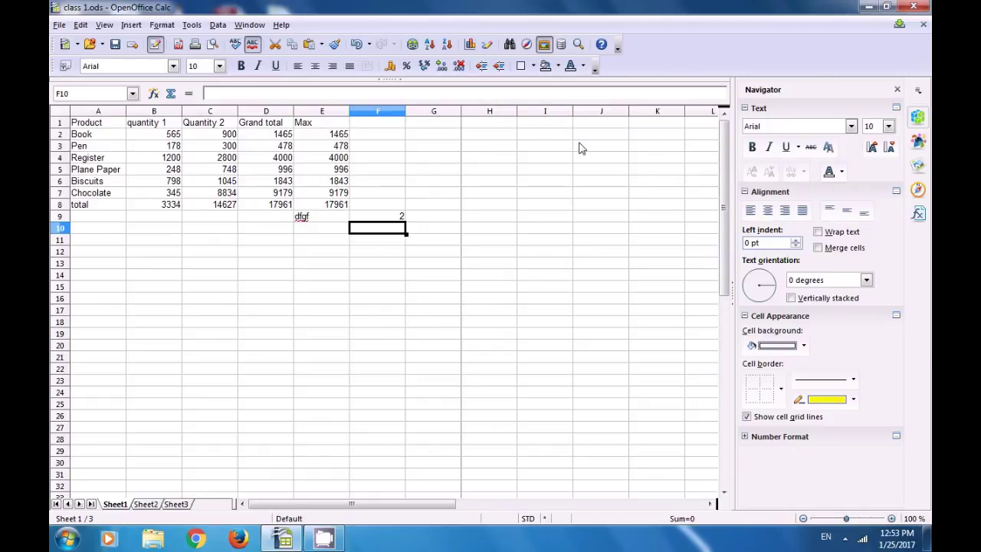
pyautogui.click(868, 9)
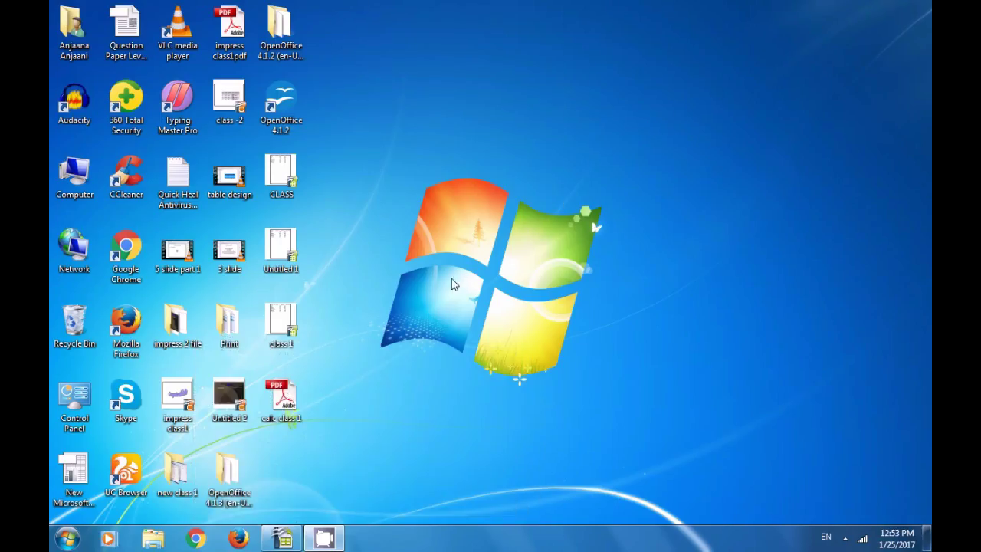
pyautogui.click(287, 407)
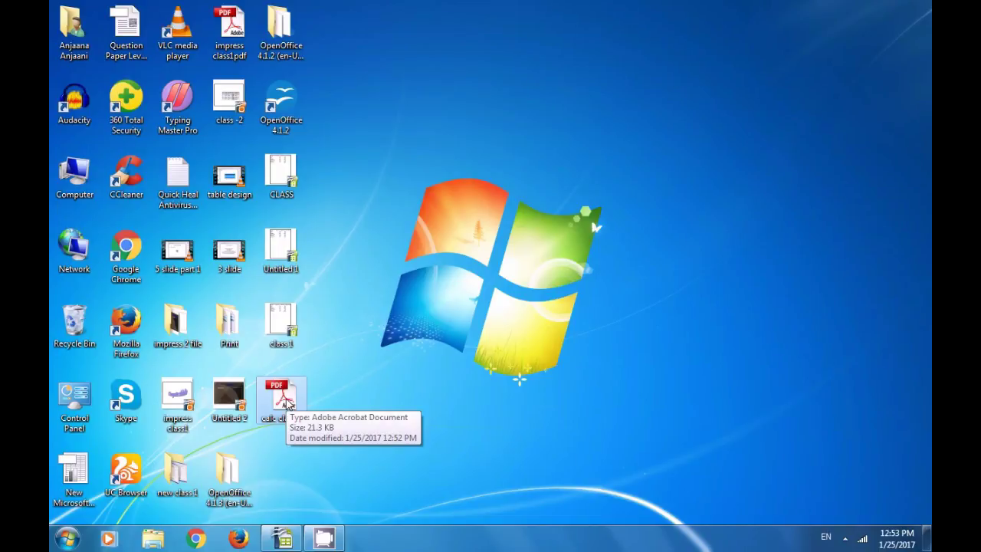
pyautogui.doubleClick(288, 406)
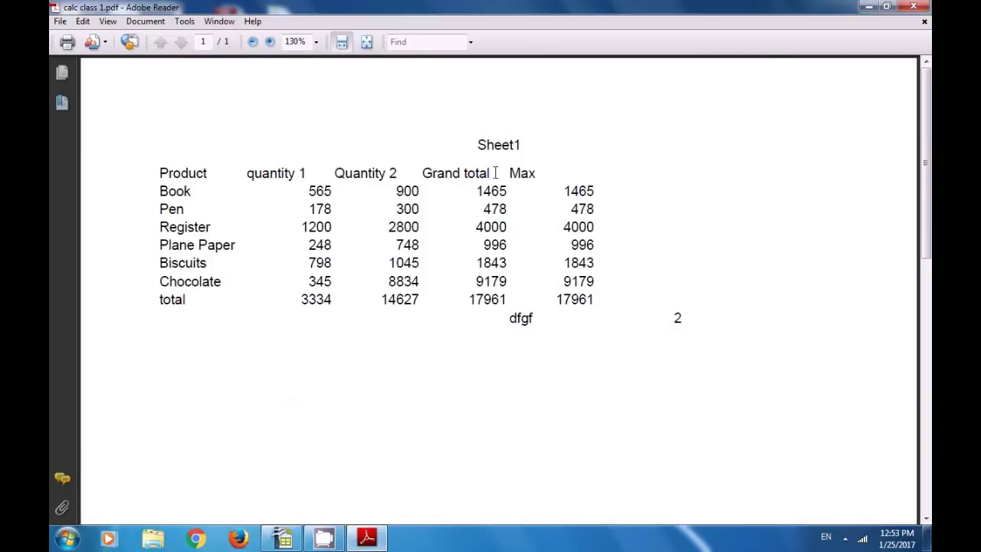
pyautogui.click(913, 8)
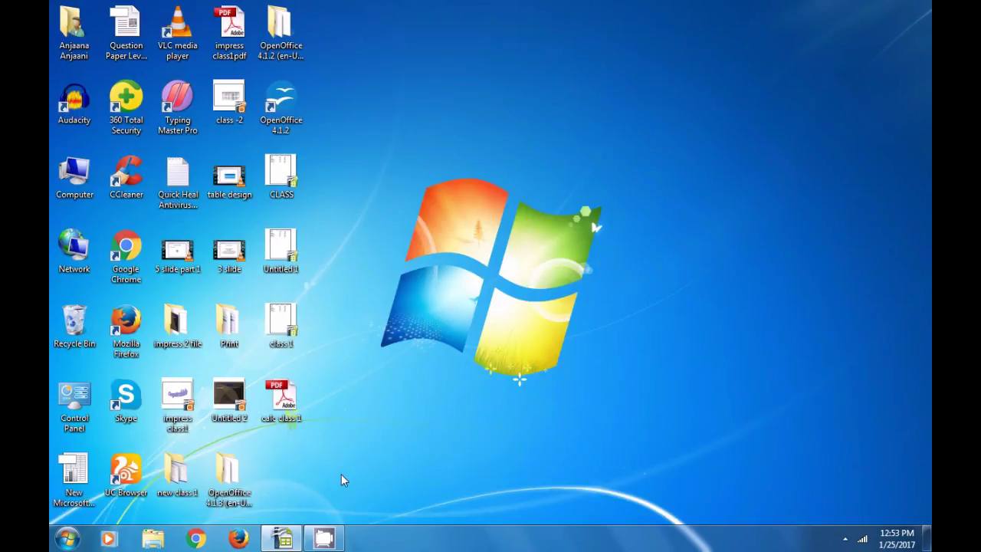
pyautogui.click(283, 539)
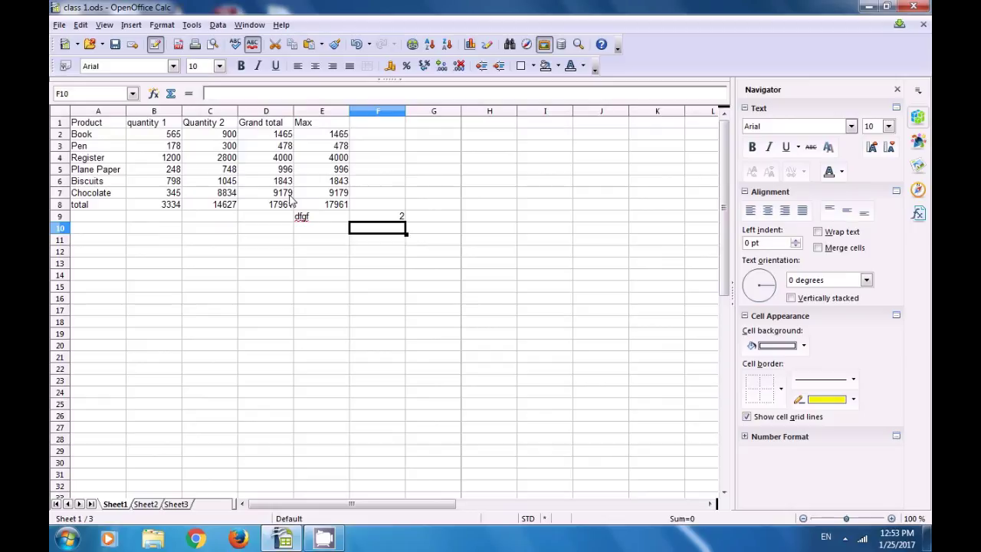
# - Start a new File > Export to the Desktop named 'secure class 1', reaching PDF Options
pyautogui.click(59, 24)
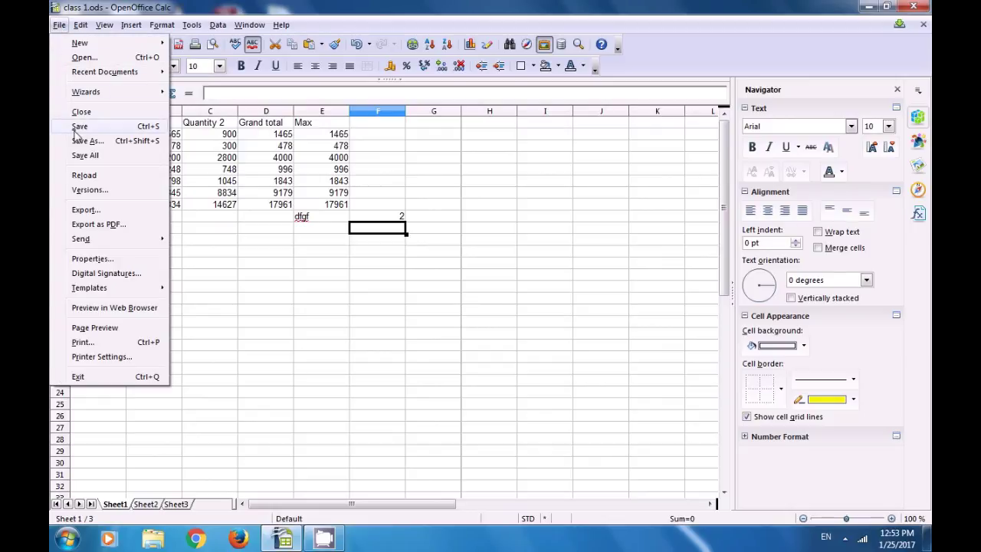
pyautogui.click(79, 211)
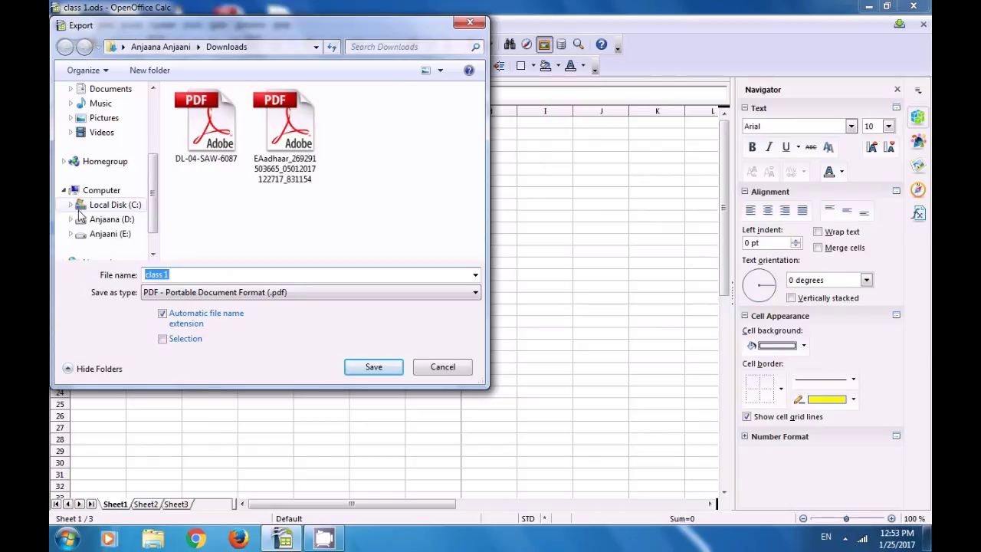
pyautogui.click(122, 47)
pyautogui.click(135, 64)
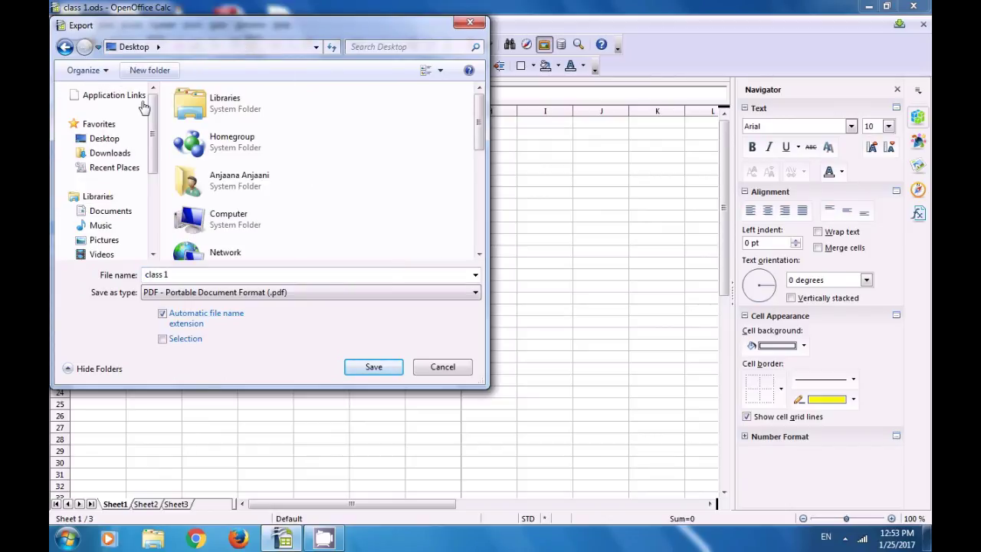
pyautogui.click(174, 275)
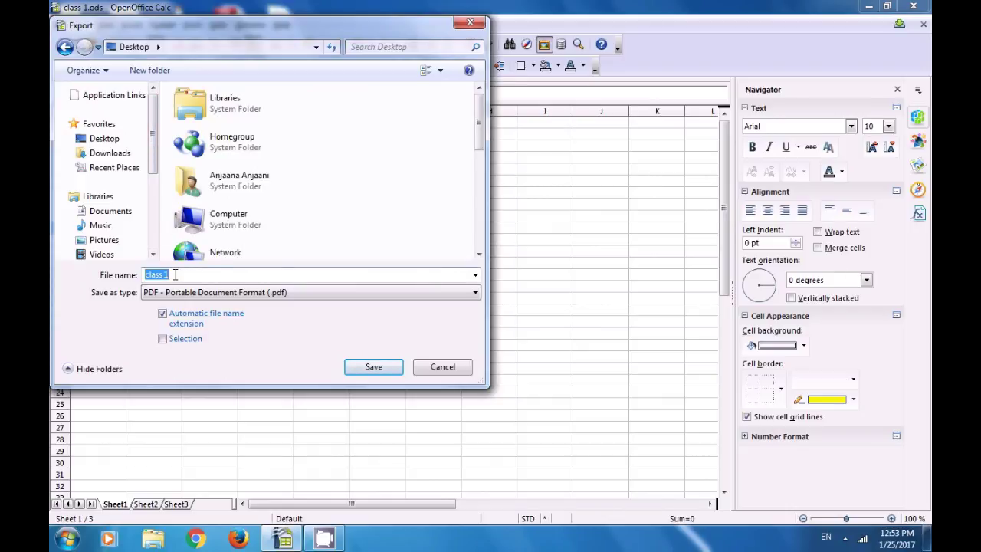
pyautogui.click(174, 274)
pyautogui.write('secure')
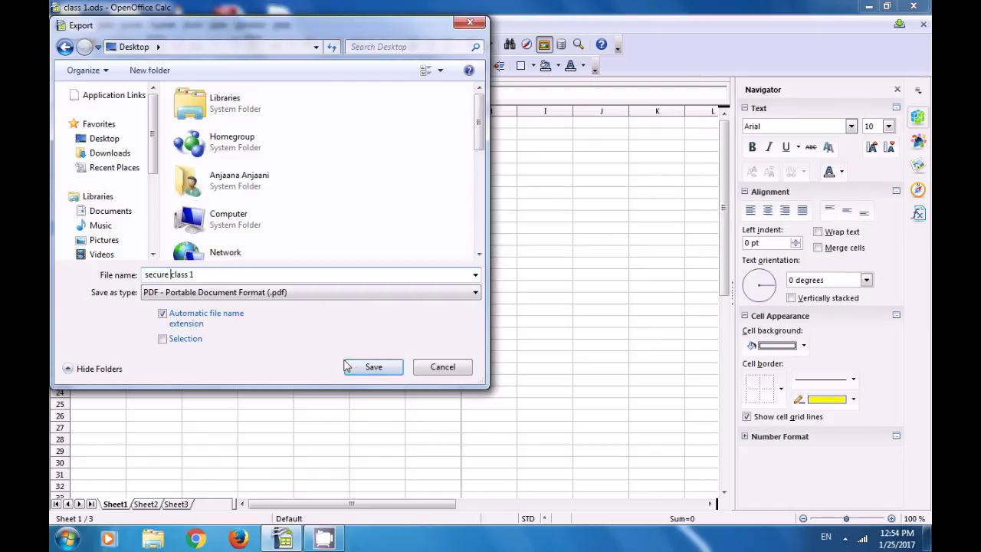
pyautogui.click(372, 367)
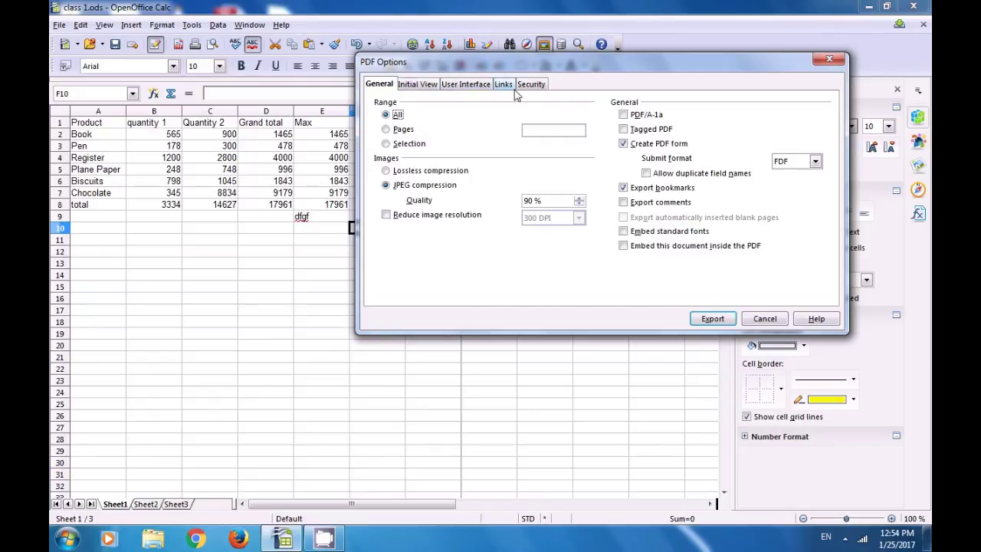
# - Set and confirm a password for opening the PDF under Security > Set passwords
pyautogui.click(532, 86)
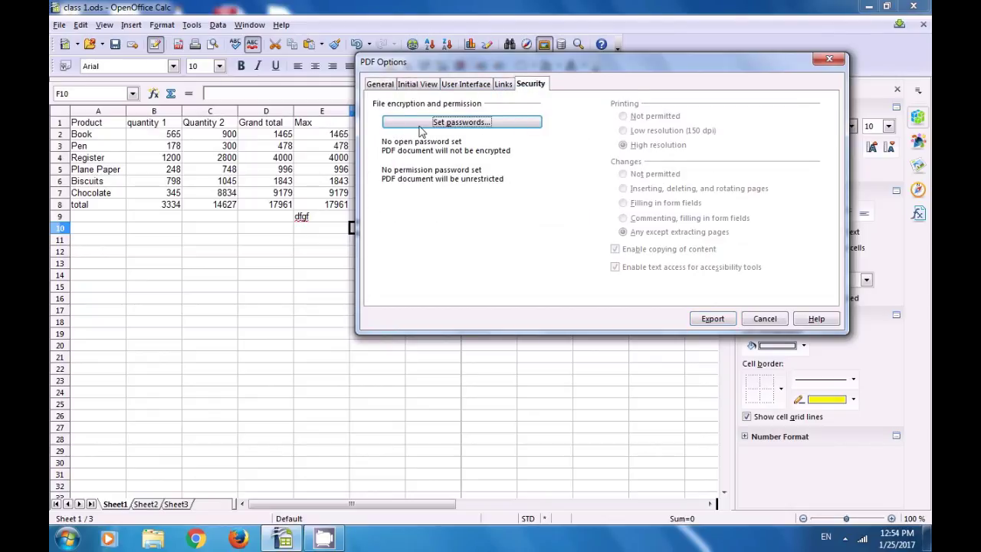
pyautogui.click(455, 125)
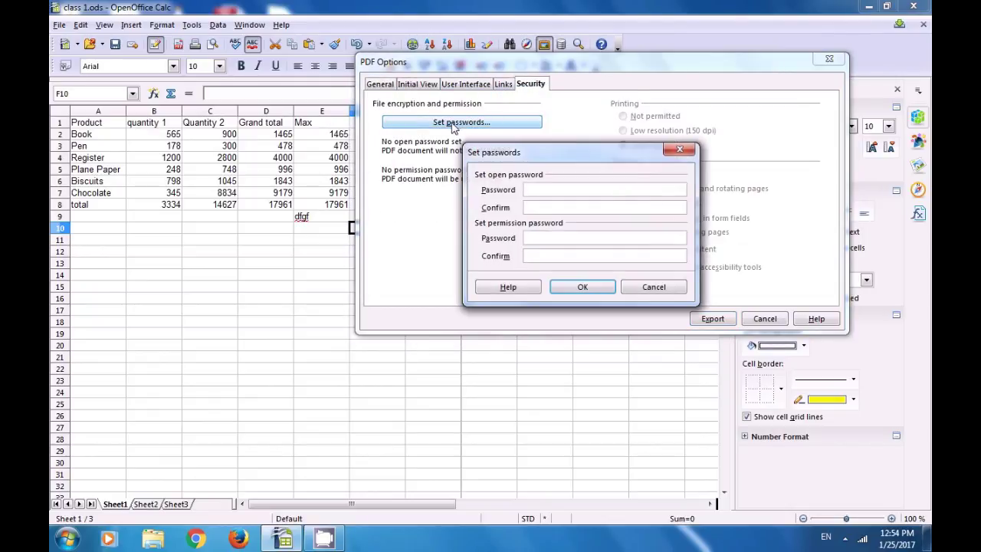
pyautogui.write('**')
pyautogui.press('BackSpace')
pyautogui.press('BackSpace')
pyautogui.press('BackSpace')
pyautogui.write('**')
pyautogui.write('****')
# - Enter and confirm the permission password, then export the protected PDF
pyautogui.click(531, 238)
pyautogui.click(534, 256)
pyautogui.click(580, 288)
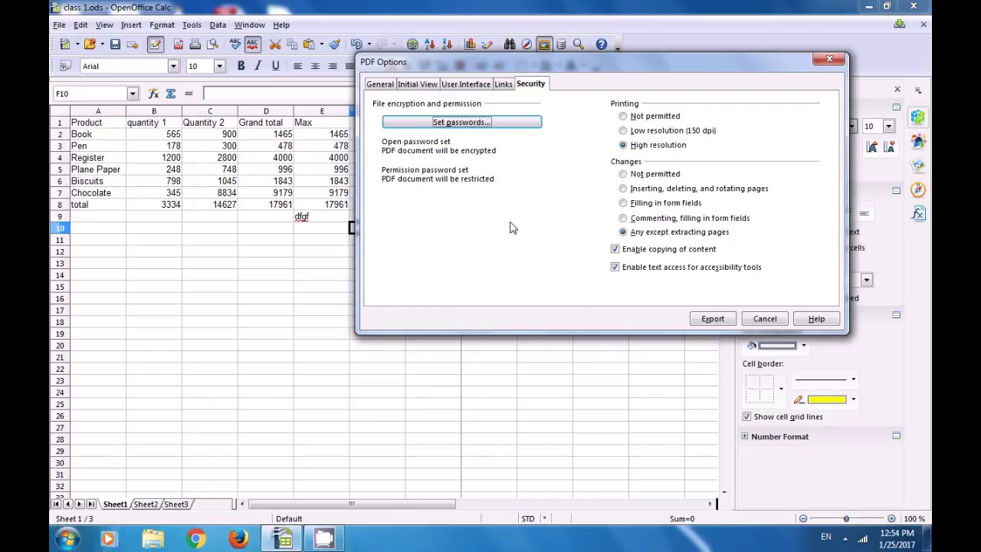
pyautogui.click(712, 319)
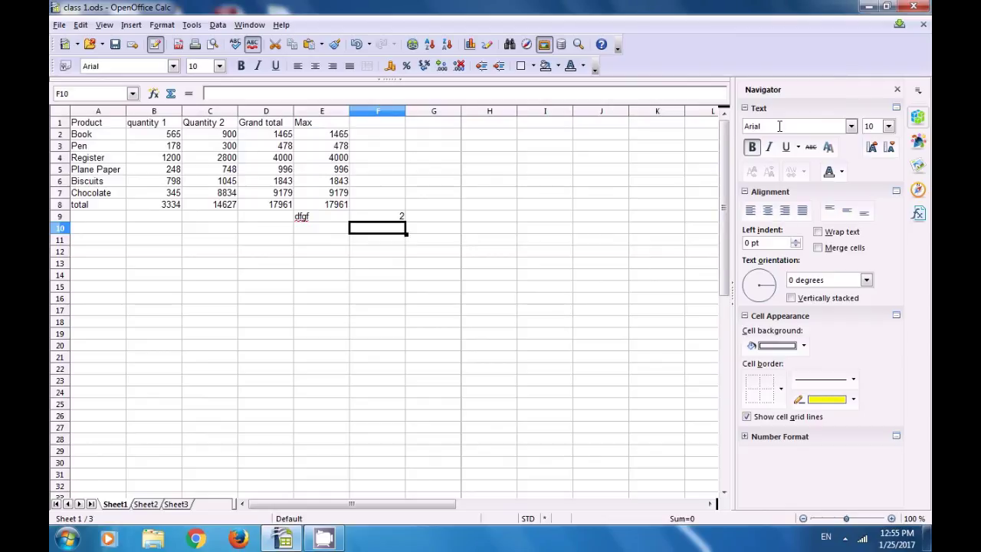
pyautogui.click(869, 8)
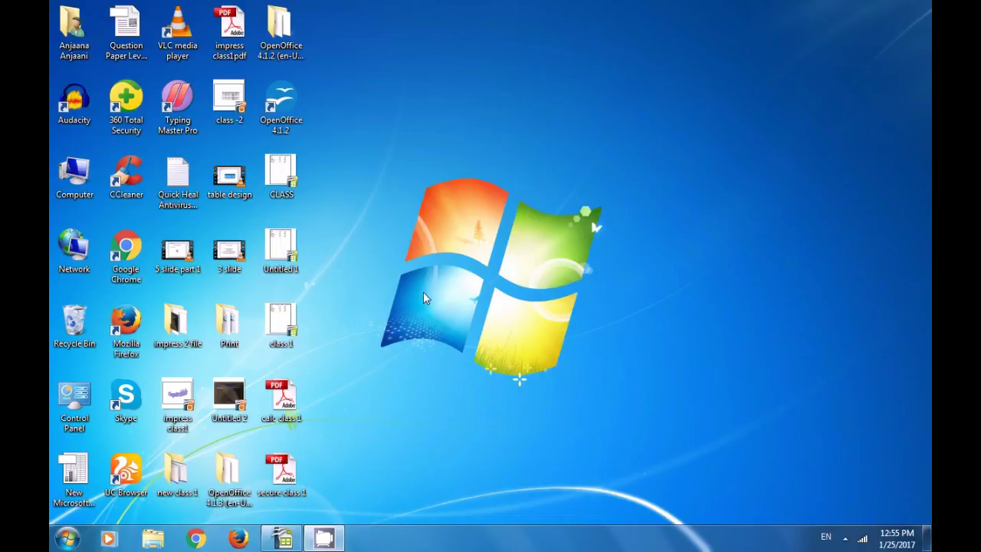
pyautogui.click(279, 471)
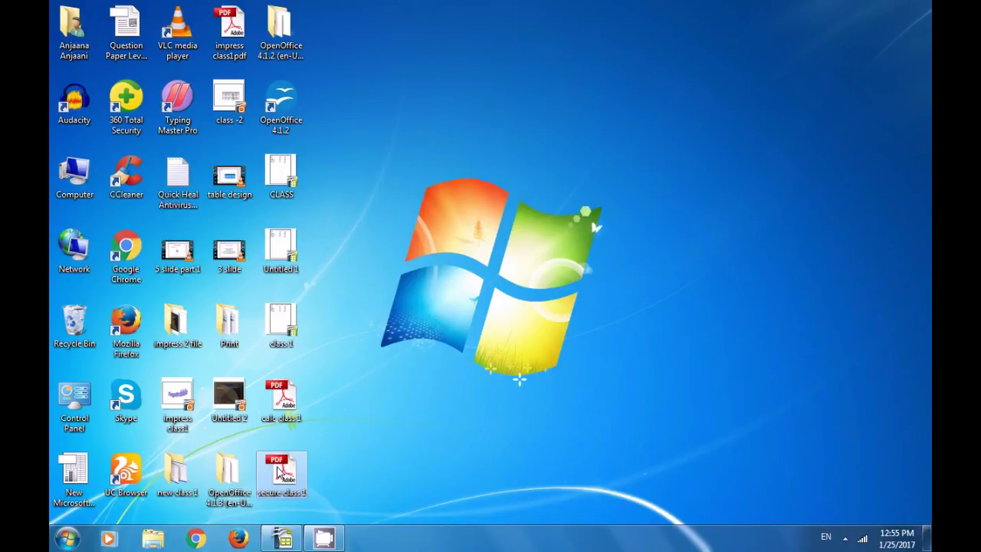
pyautogui.doubleClick(278, 471)
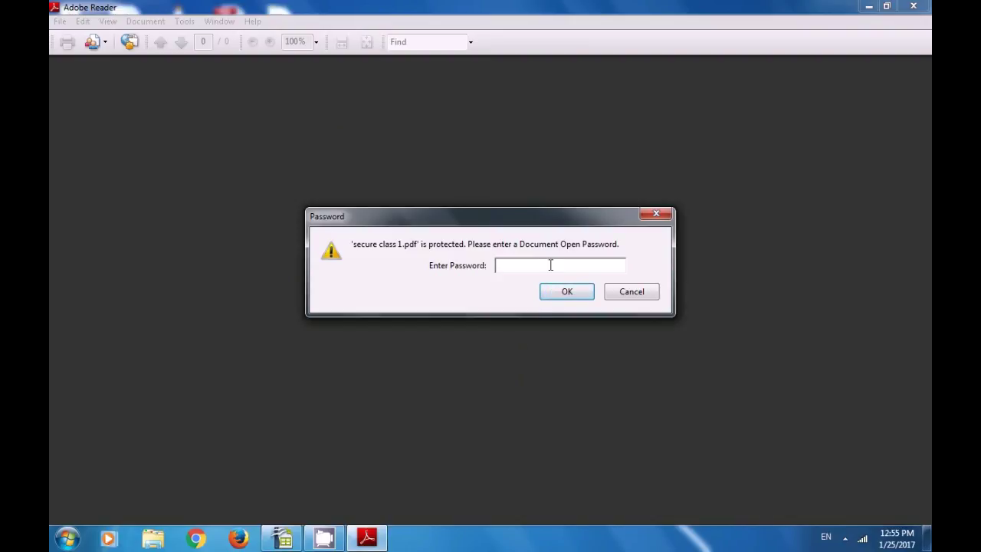
pyautogui.click(568, 299)
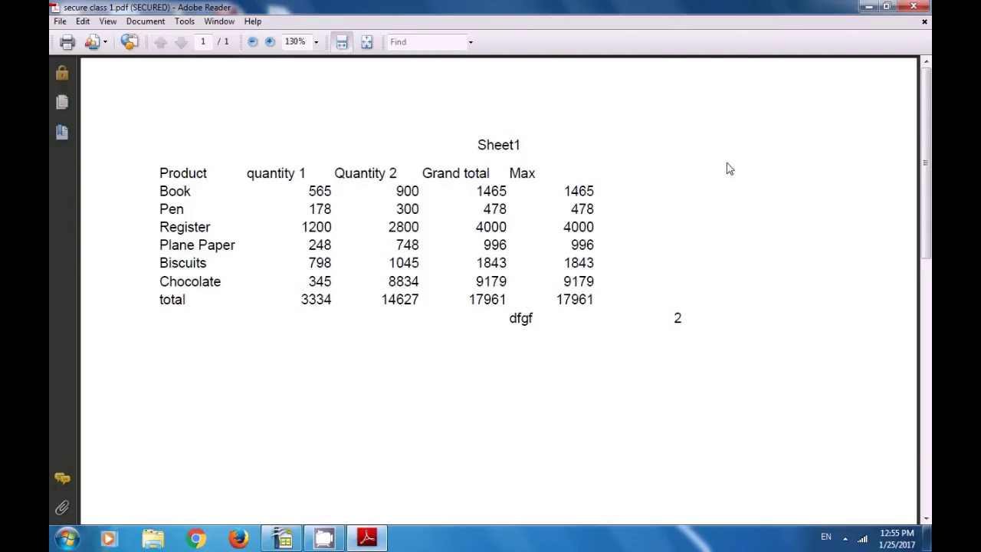
pyautogui.click(912, 7)
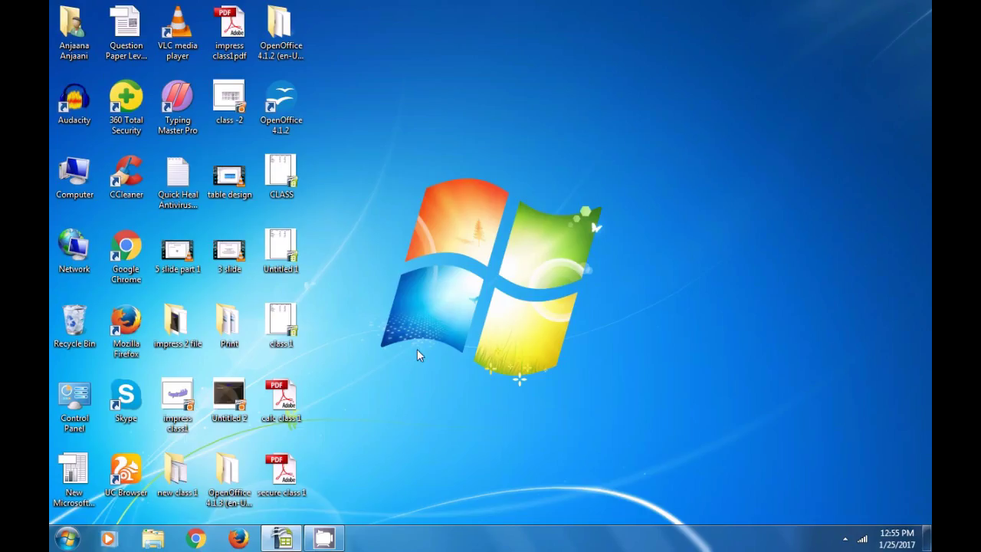
# - Delete the stray 'dfgf' in E9 and the value 2 in F9
pyautogui.click(281, 541)
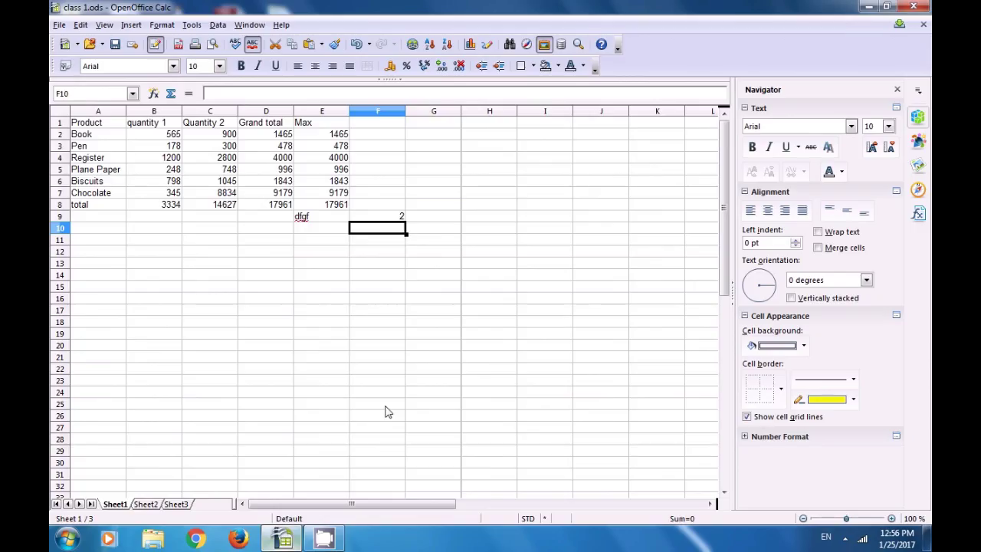
pyautogui.click(408, 231)
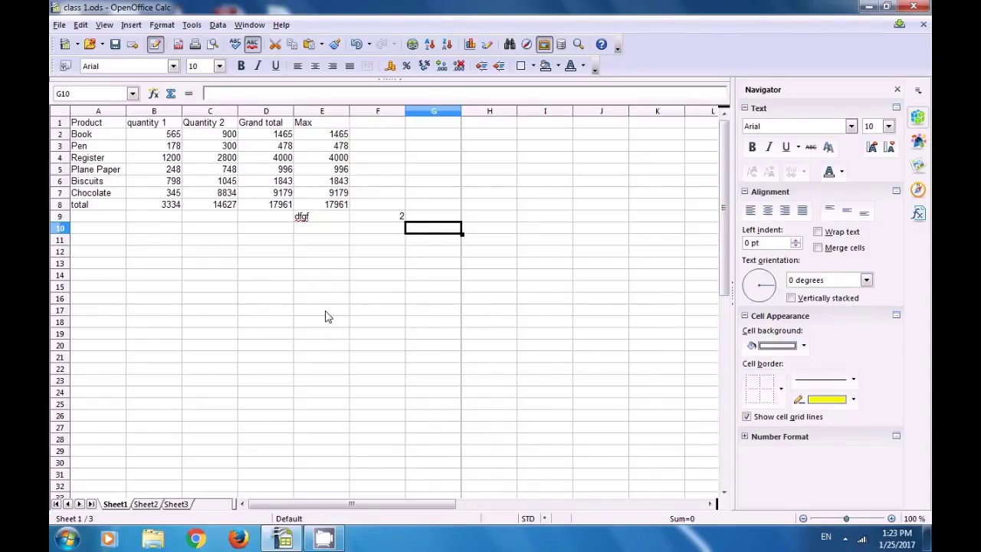
pyautogui.click(308, 221)
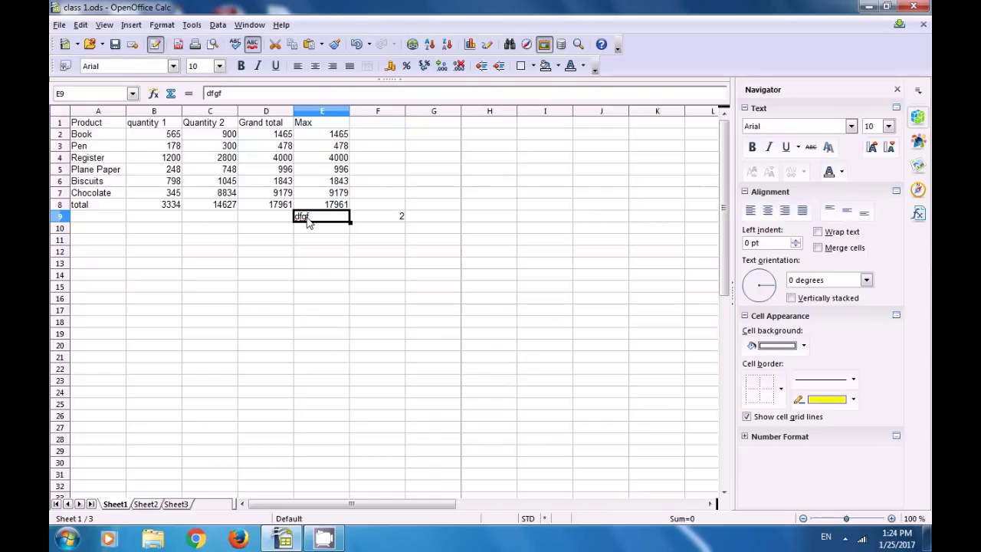
pyautogui.press('BackSpace')
pyautogui.click(400, 221)
pyautogui.press('BackSpace')
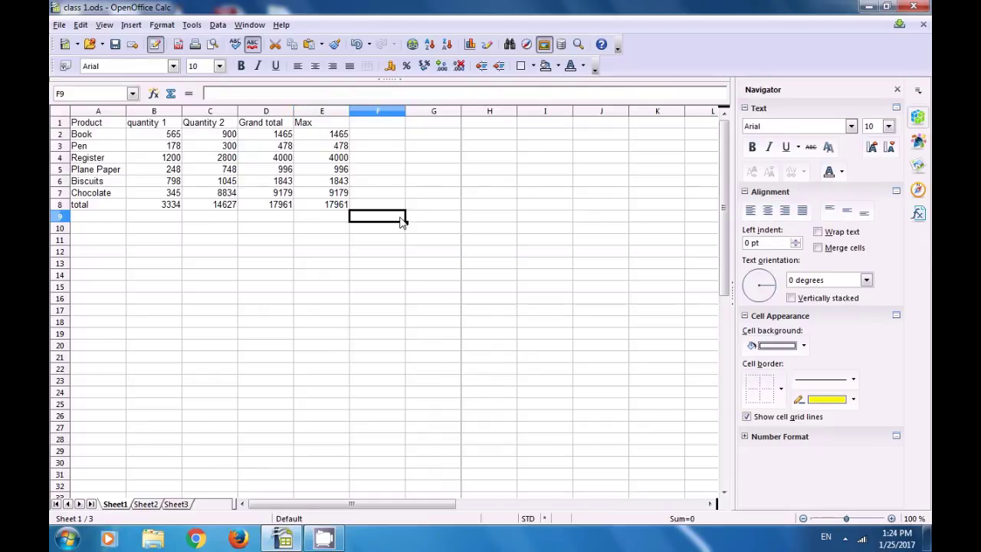
pyautogui.click(381, 124)
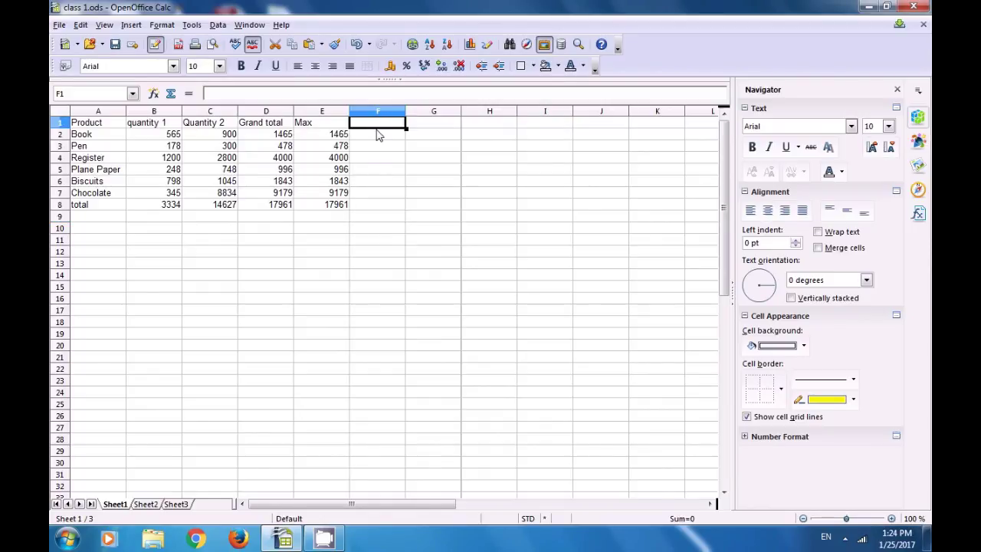
# - Head F1 with 'if' and enter =IF(D2>1000;"ok";"cancel") in F2
pyautogui.write('if')
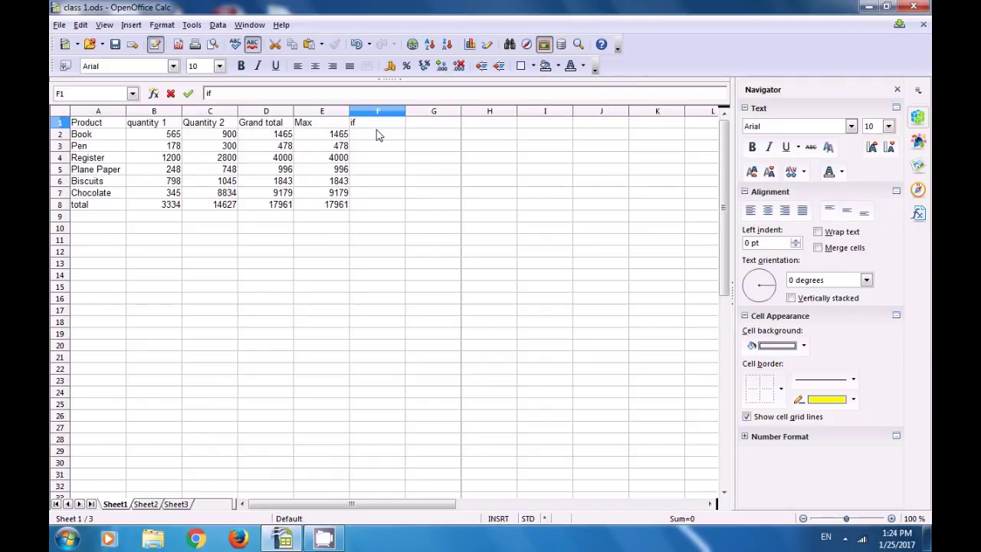
pyautogui.press('Return')
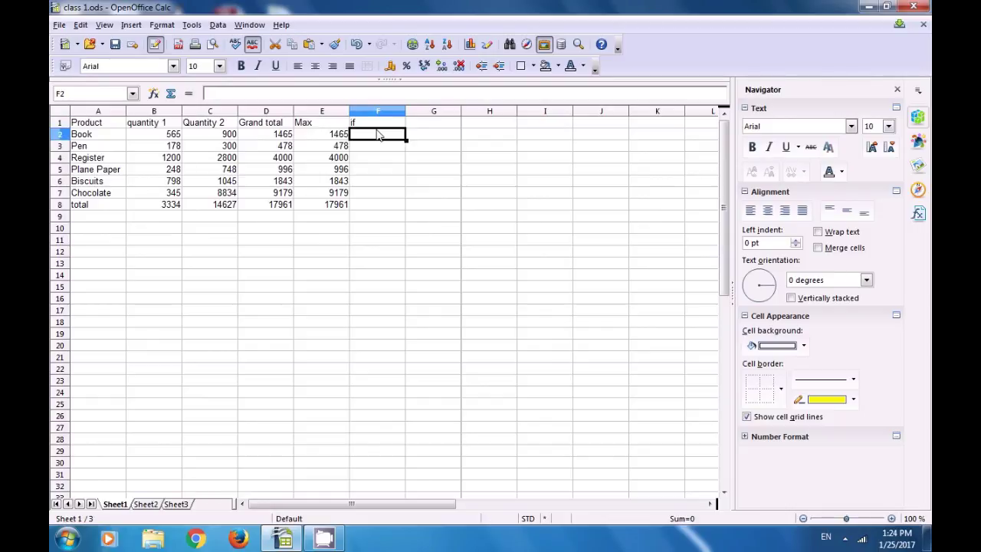
pyautogui.write('=i')
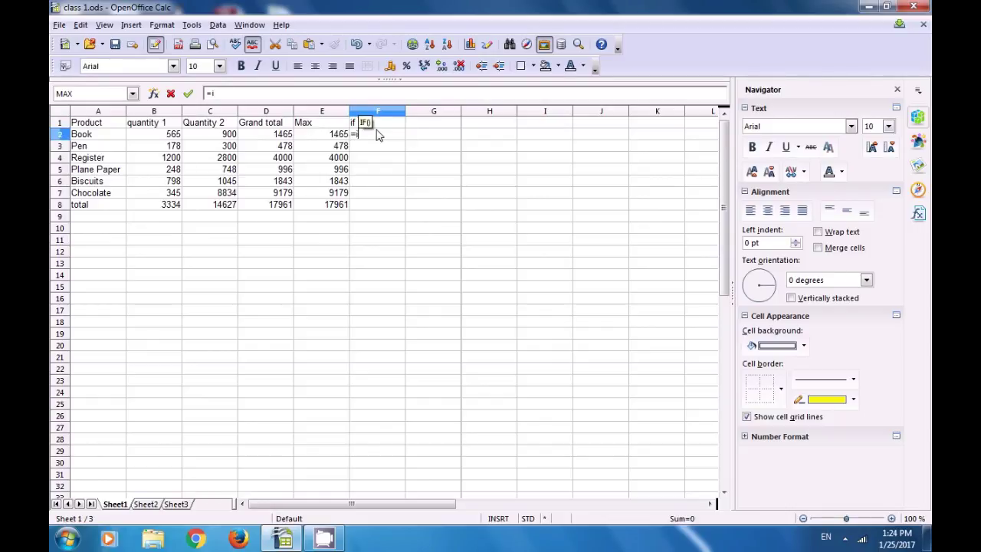
pyautogui.write('f(')
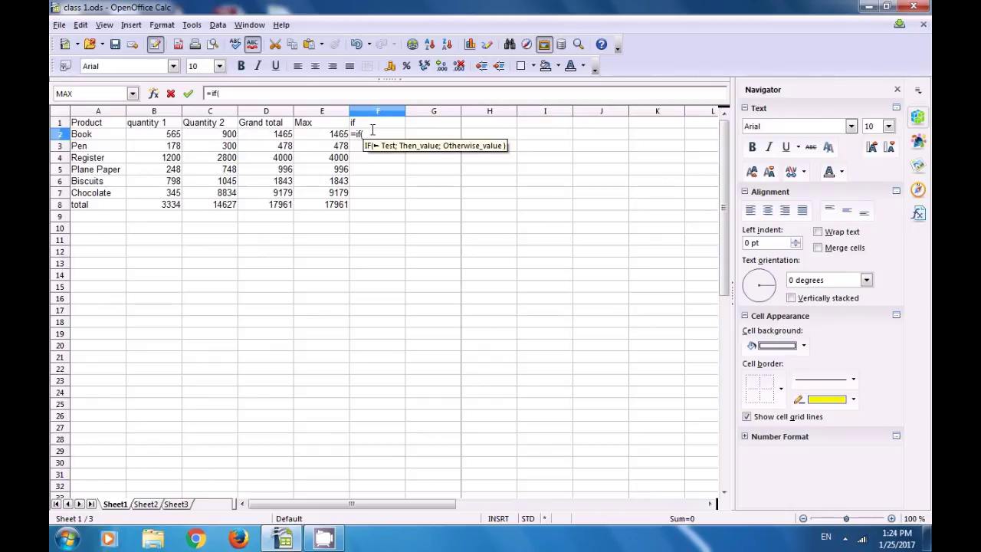
pyautogui.click(261, 136)
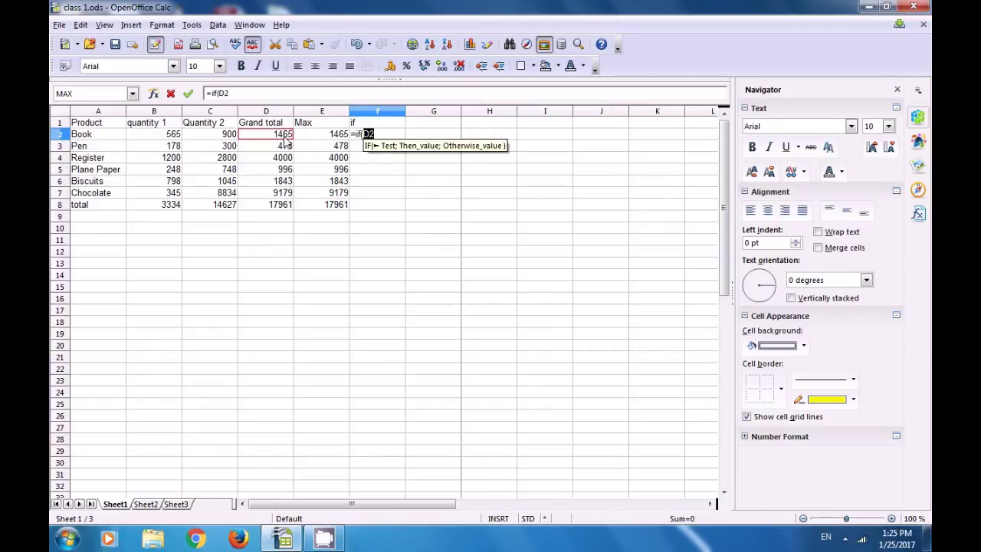
pyautogui.write('>')
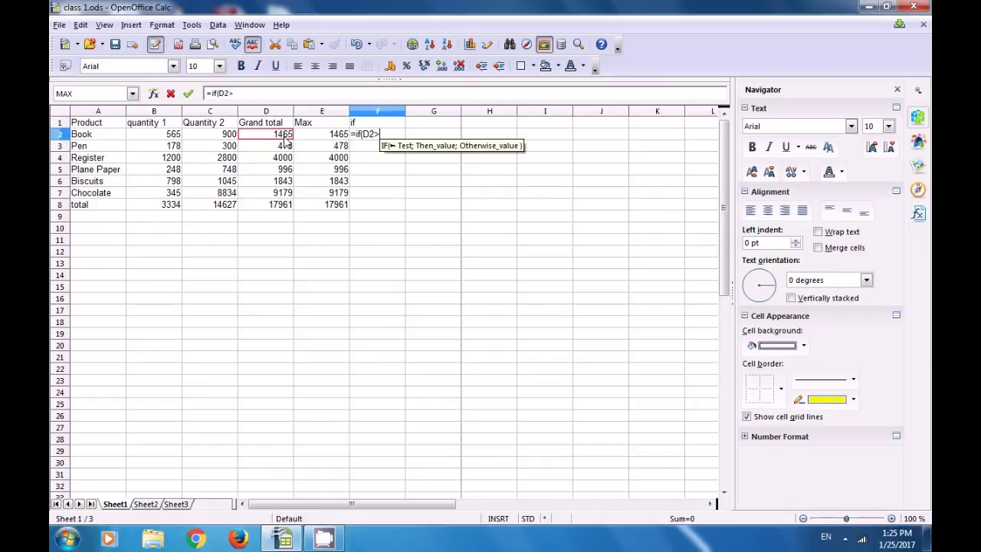
pyautogui.write('1')
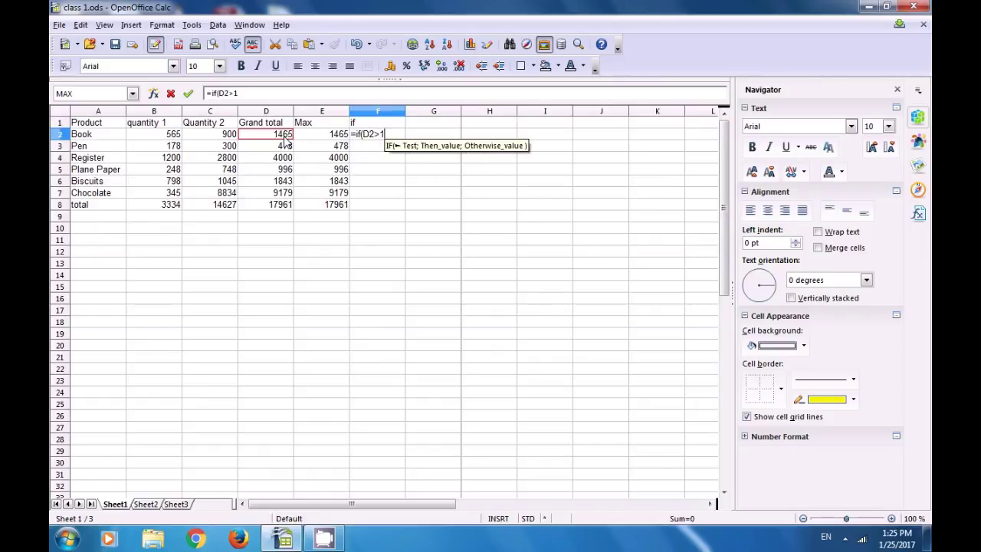
pyautogui.write('000')
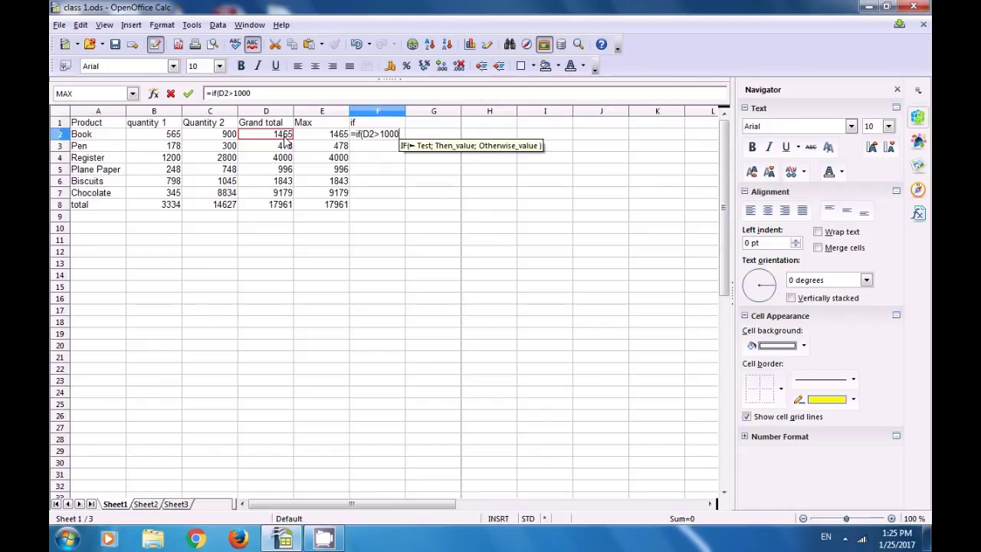
pyautogui.write(';')
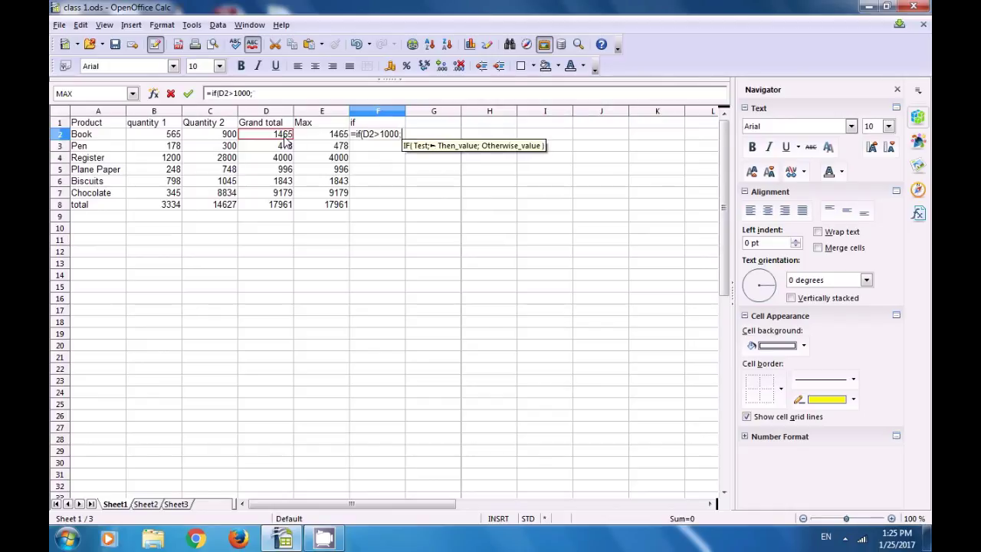
pyautogui.write('"')
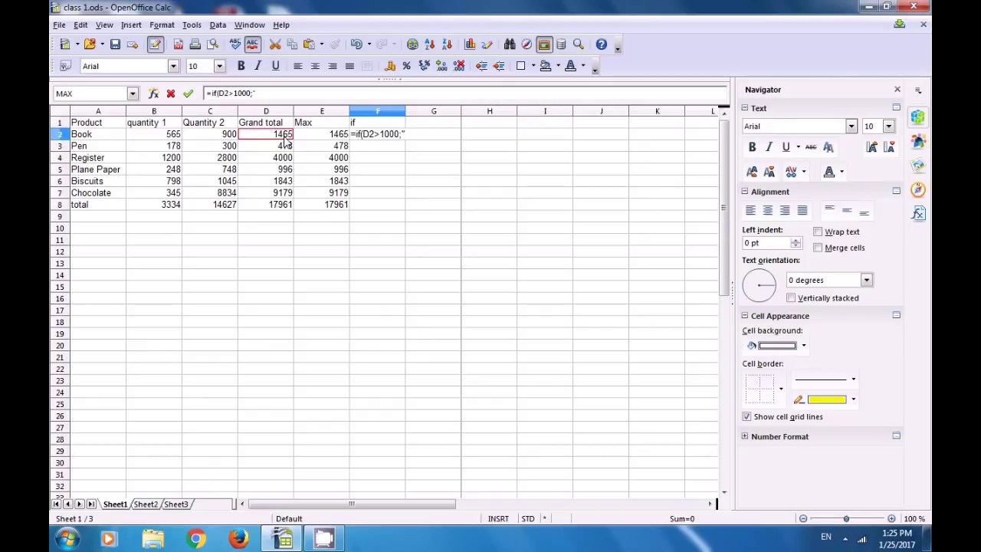
pyautogui.write('ok";')
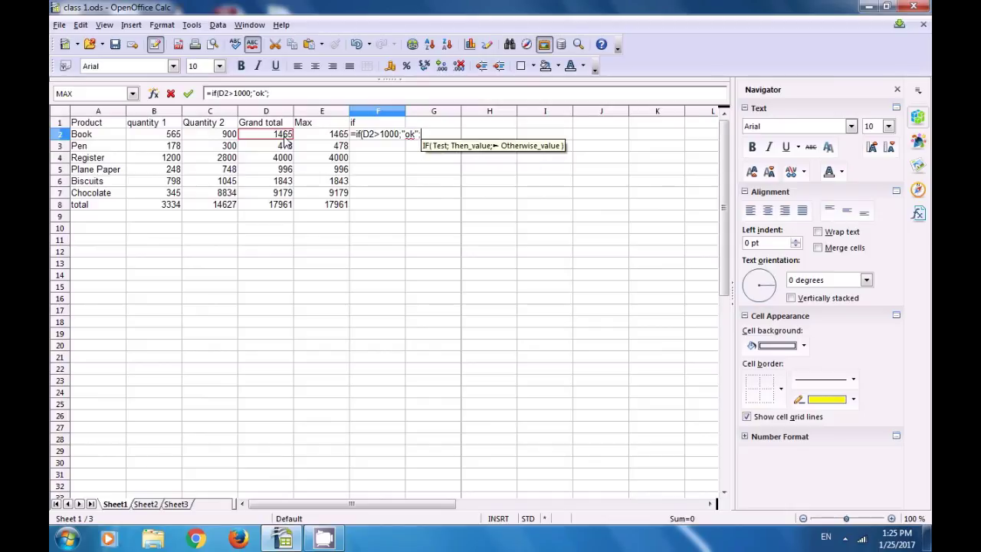
pyautogui.write('"ca')
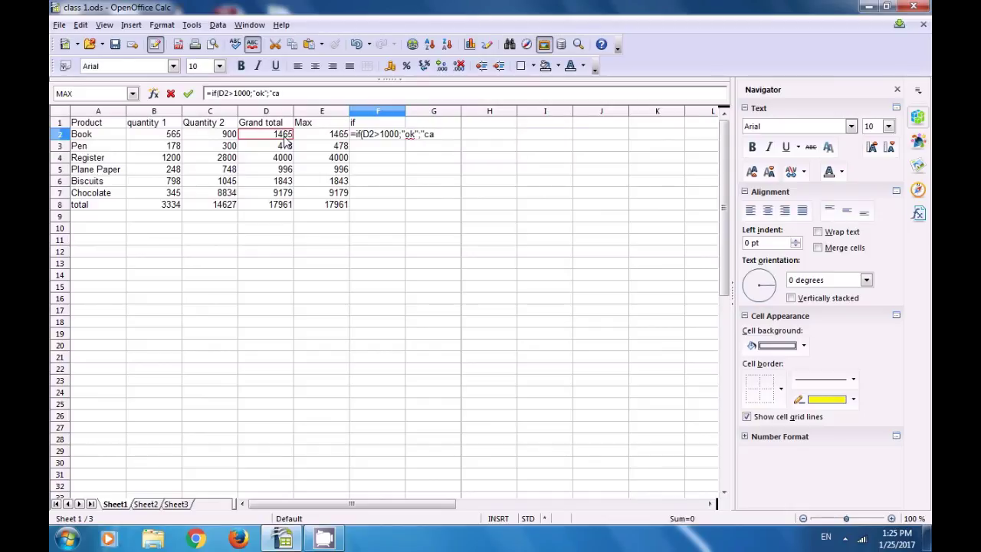
pyautogui.write('ncel"')
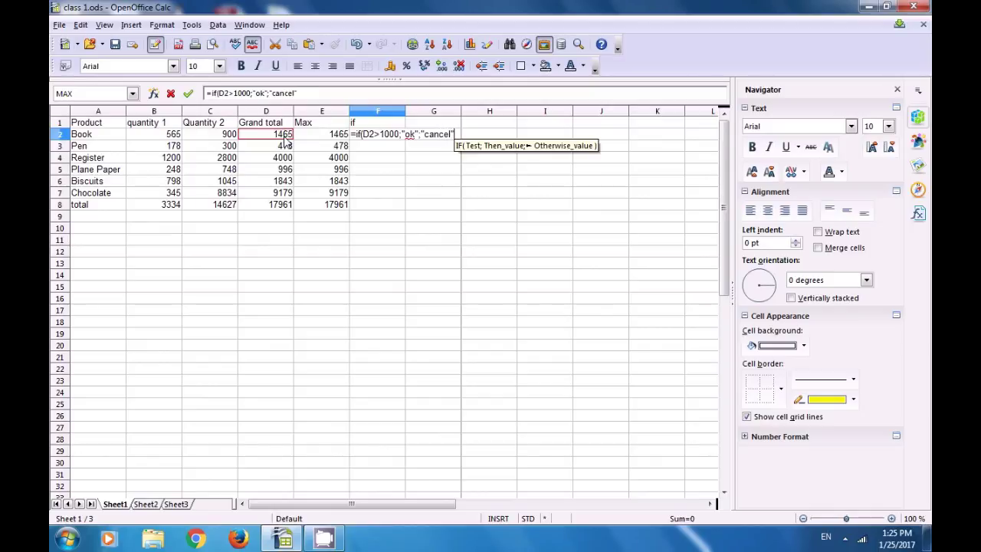
pyautogui.write(')')
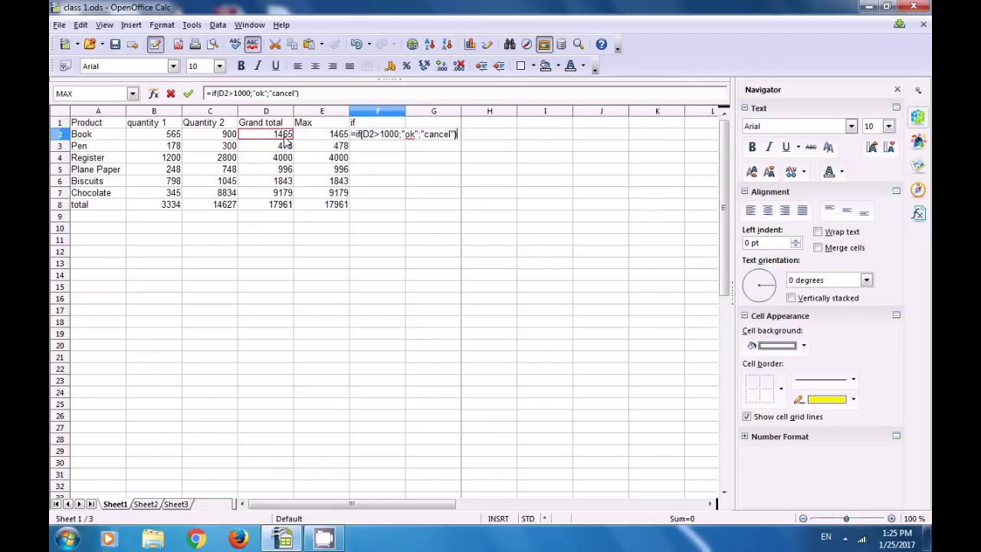
pyautogui.press('Return')
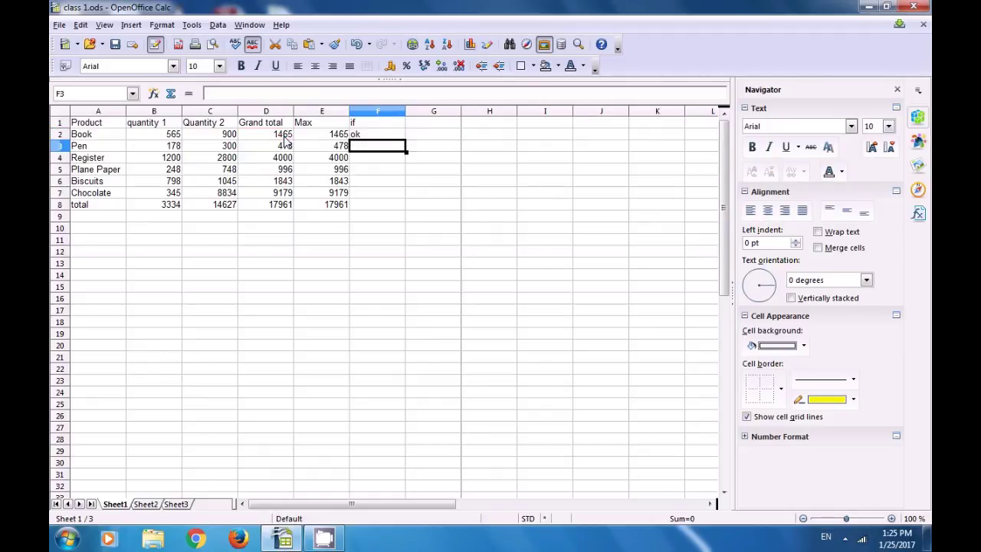
pyautogui.click(362, 138)
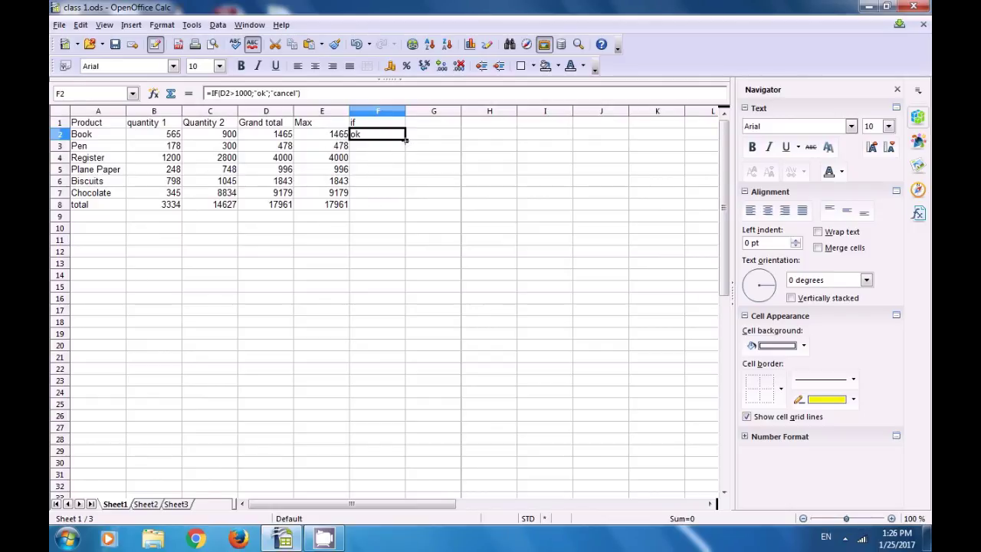
# - Fill the F2 IF formula down to F8, marking Pen and Plane Paper as cancel
pyautogui.moveTo(407, 139); pyautogui.dragTo(412, 214)
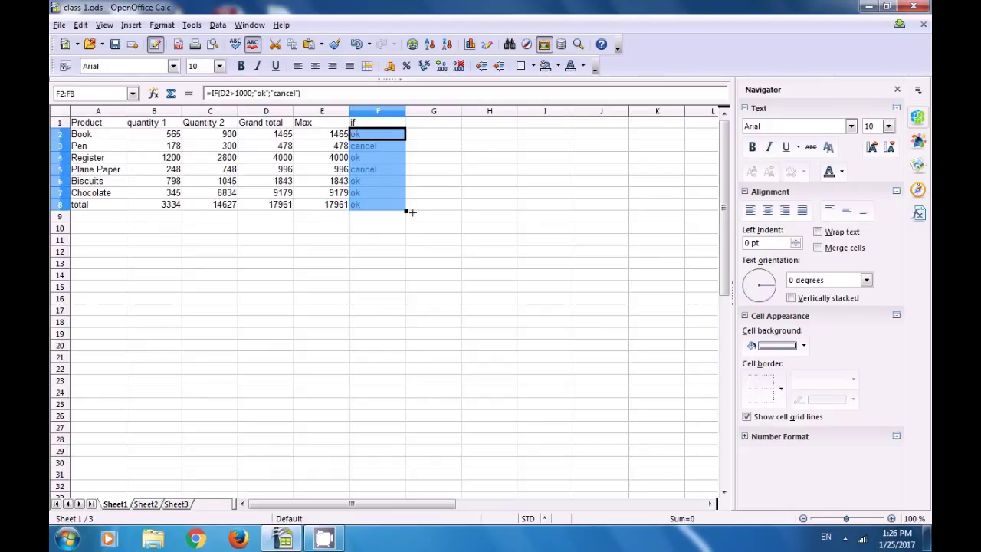
pyautogui.click(413, 230)
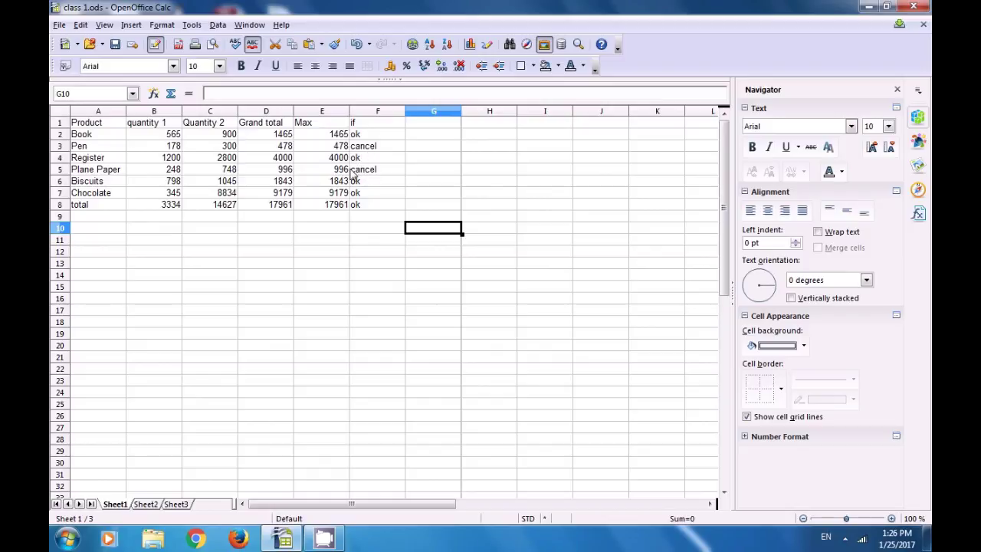
pyautogui.click(364, 230)
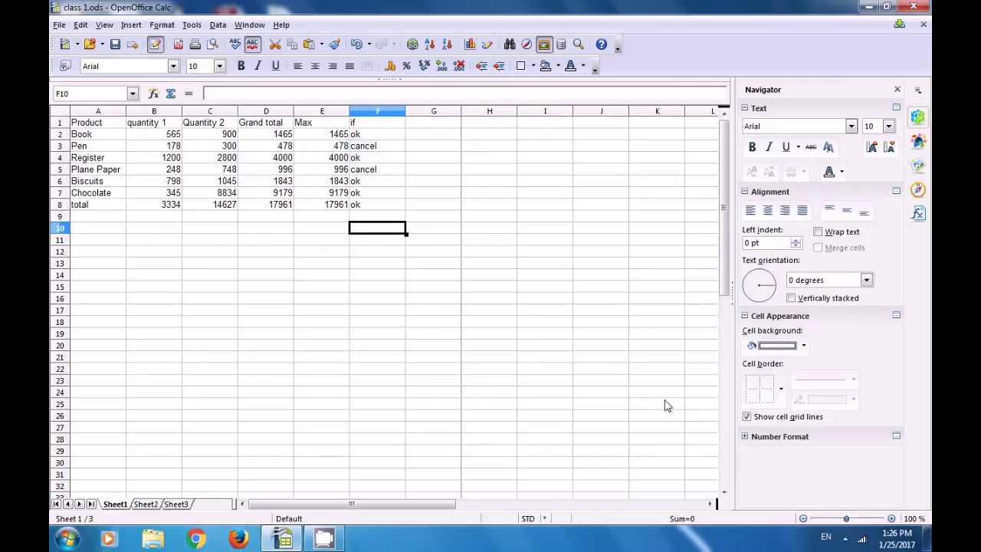
pyautogui.click(845, 538)
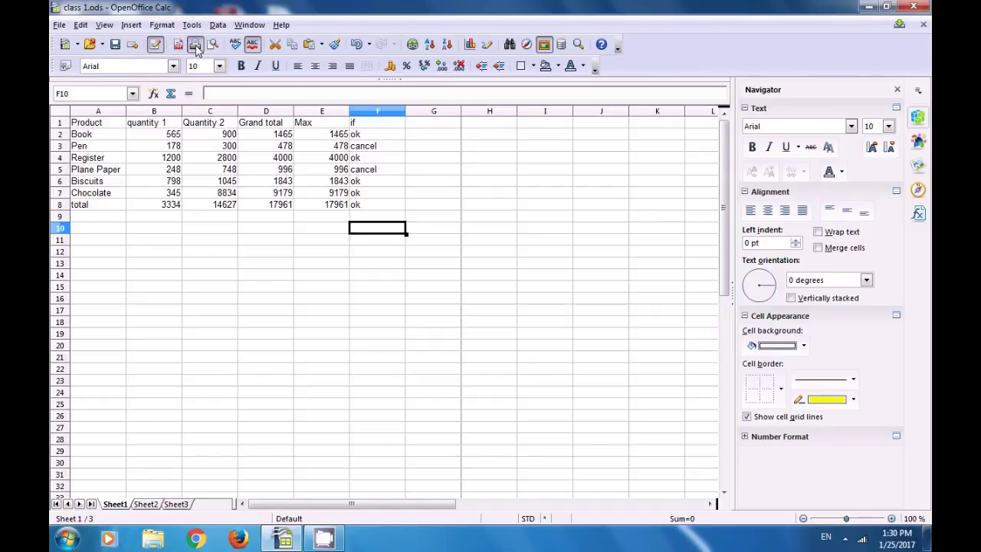
# - Open Print Preview of Sheet1 and zoom so the whole first page shows
pyautogui.click(196, 46)
pyautogui.click(214, 45)
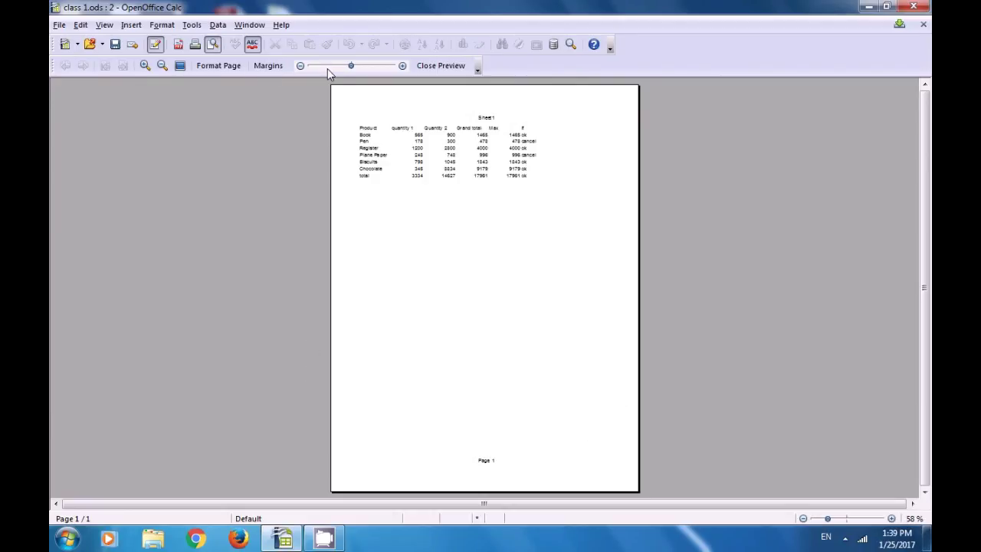
pyautogui.moveTo(351, 65); pyautogui.dragTo(378, 67)
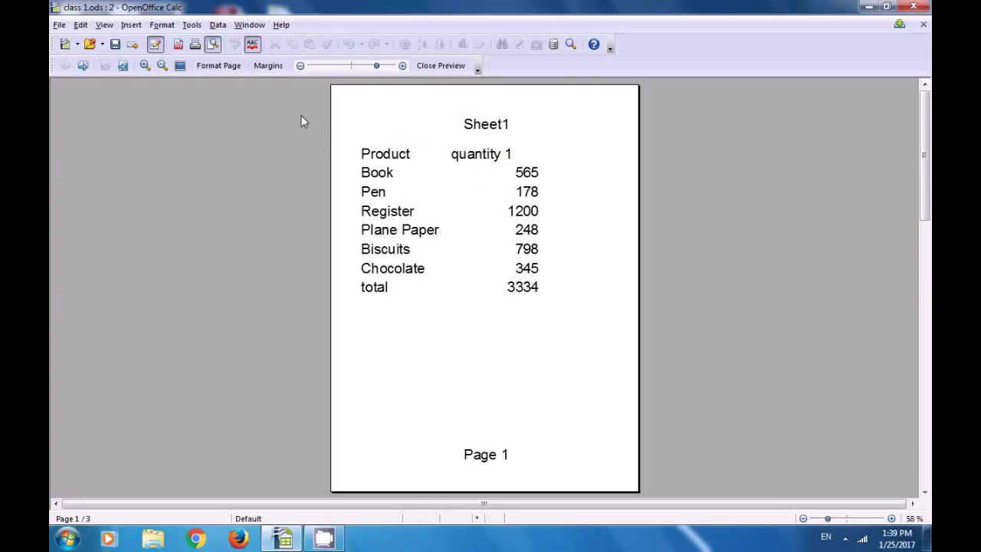
pyautogui.click(145, 65)
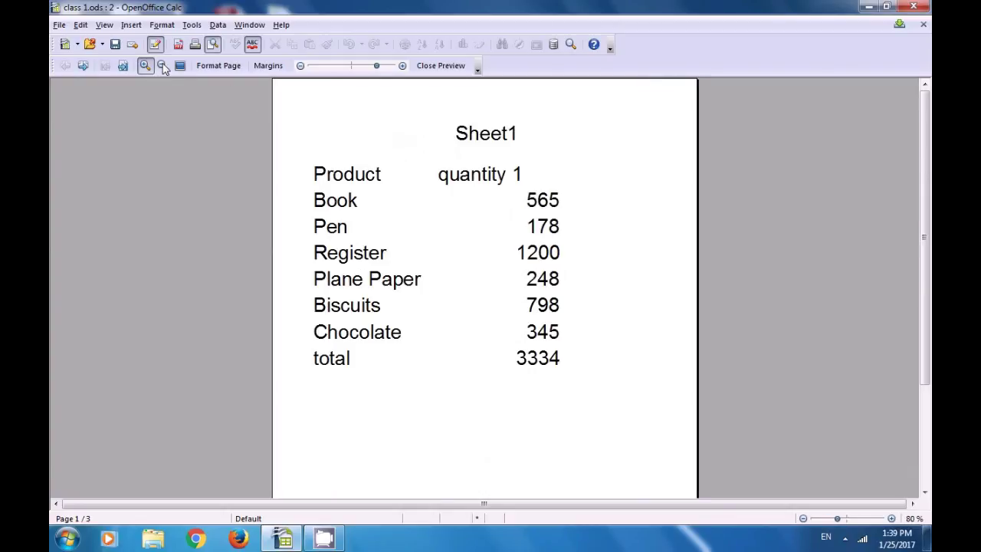
pyautogui.click(162, 65)
pyautogui.click(162, 65)
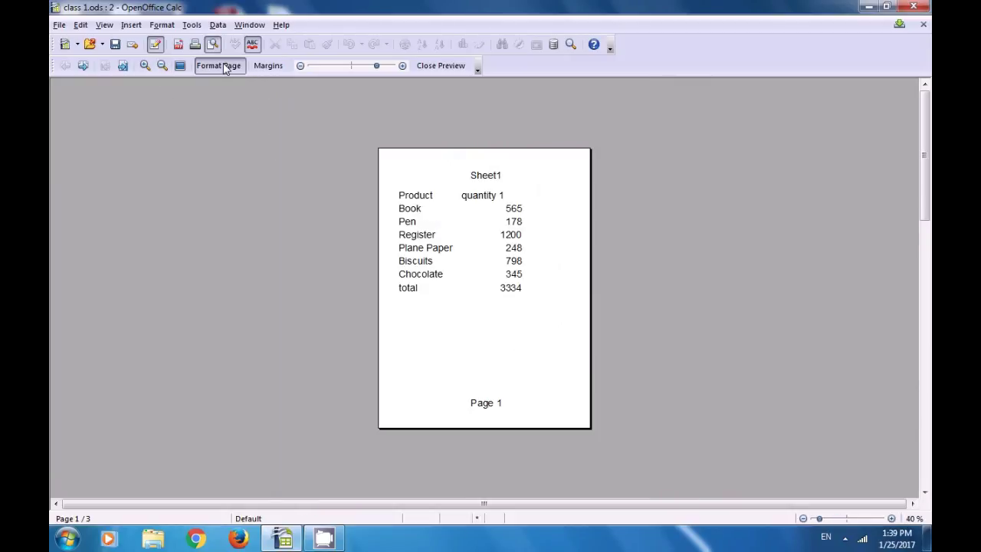
pyautogui.click(220, 66)
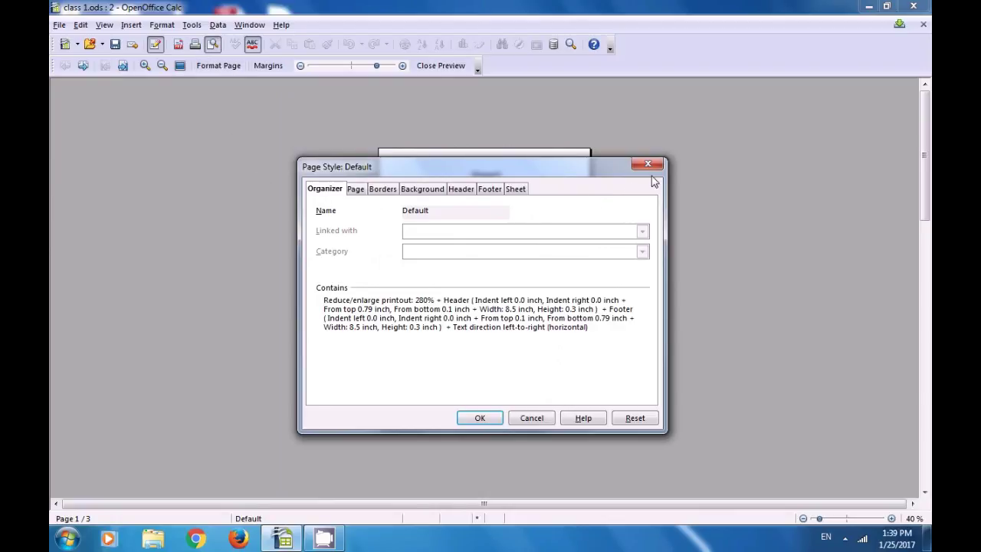
pyautogui.click(359, 190)
pyautogui.click(380, 190)
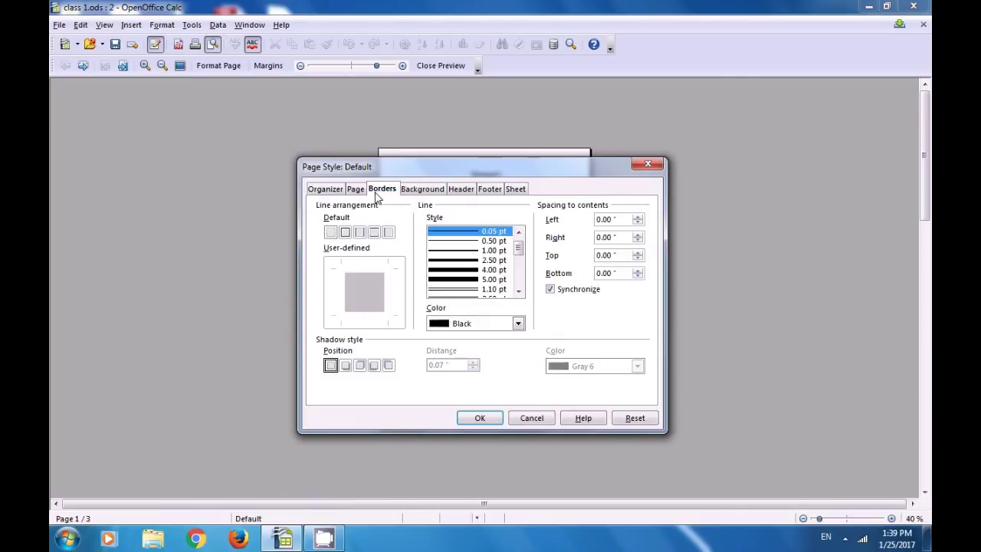
pyautogui.click(421, 191)
pyautogui.click(462, 192)
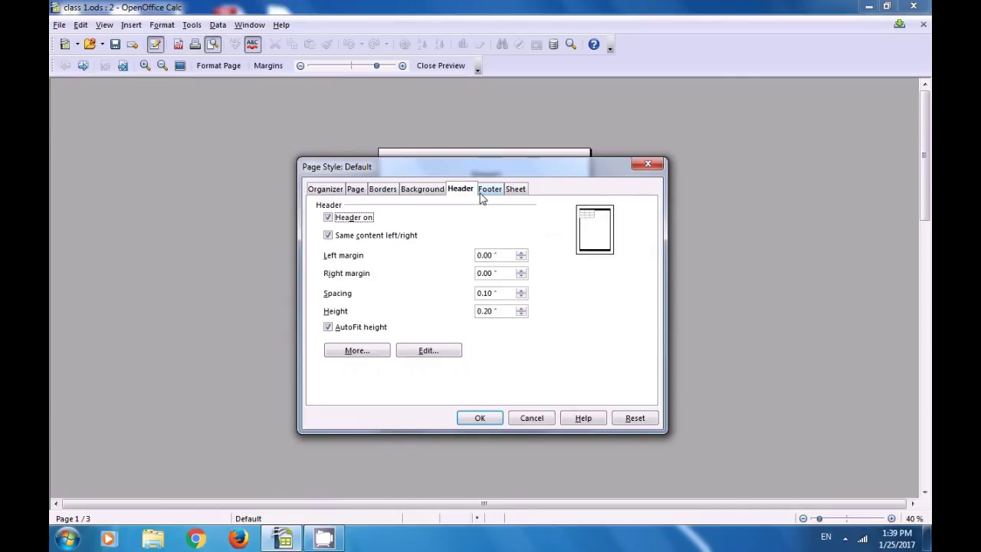
pyautogui.click(489, 192)
pyautogui.click(512, 191)
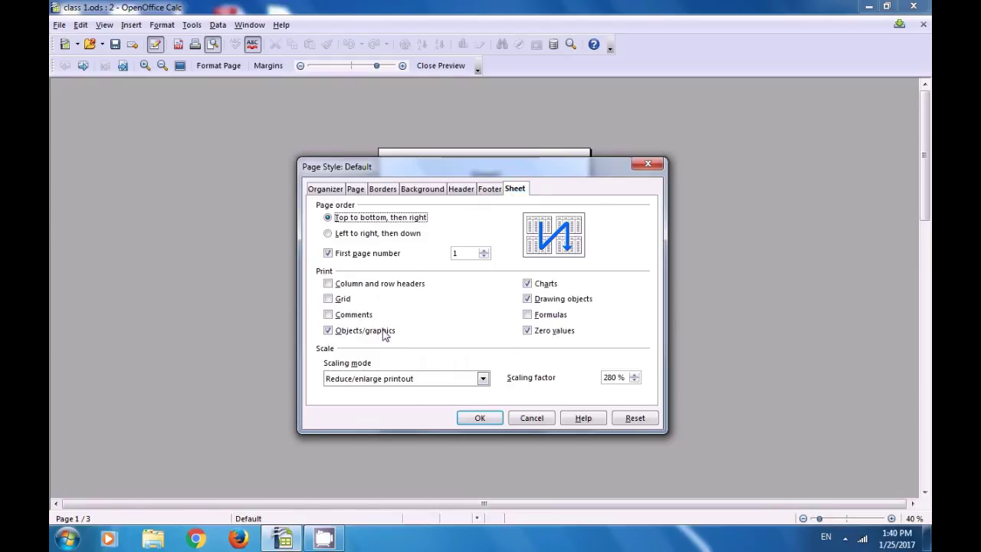
pyautogui.click(648, 164)
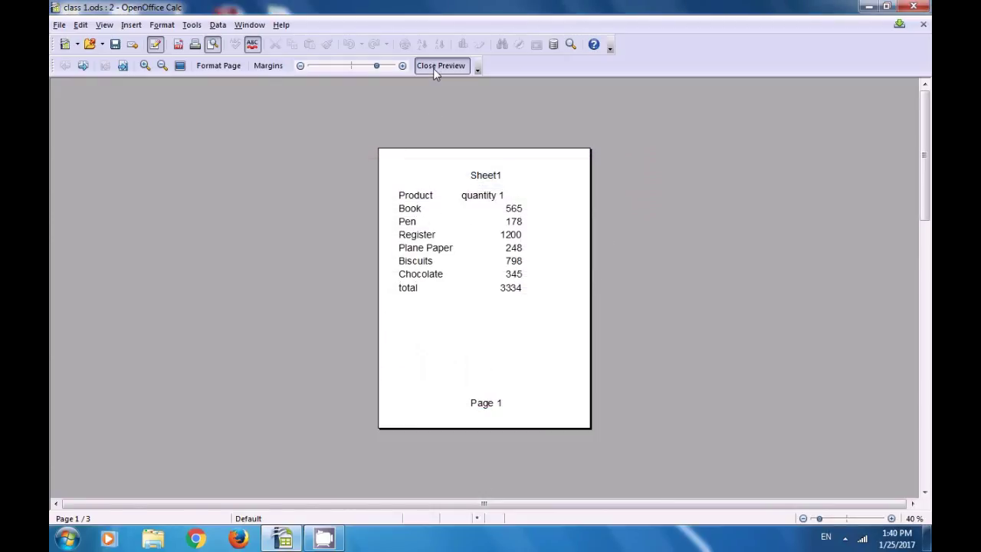
# - Close Print Preview to return to editing Sheet1's product table
pyautogui.click(441, 66)
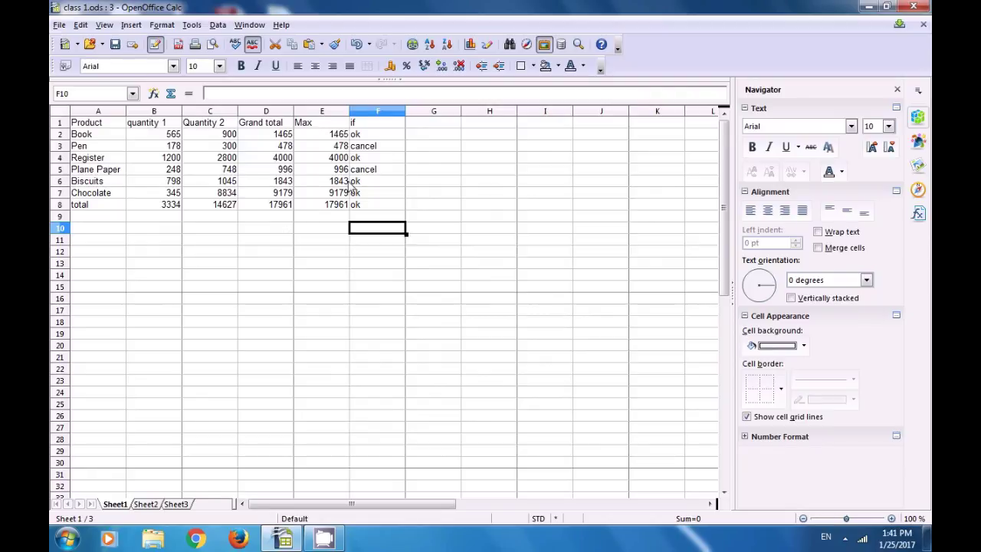
pyautogui.click(105, 257)
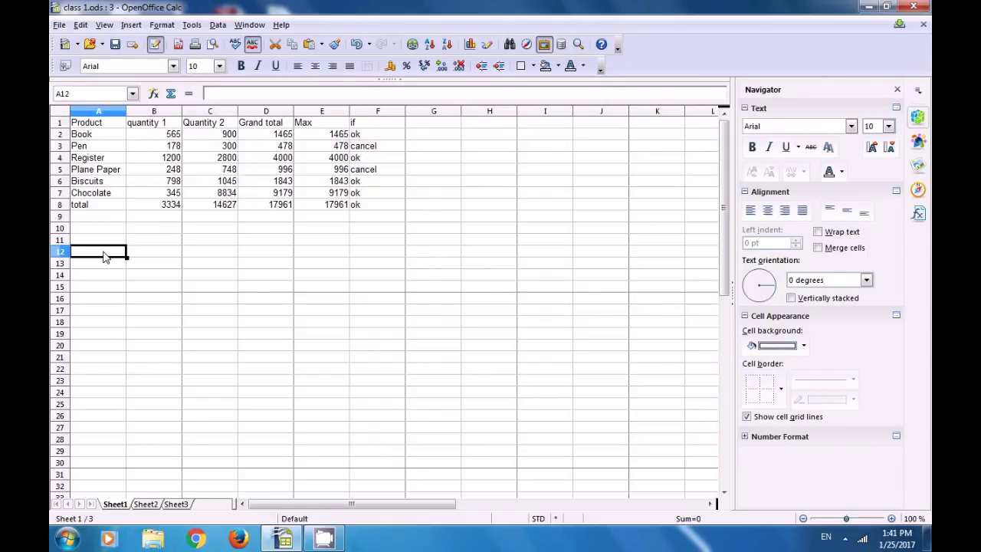
pyautogui.write('spre')
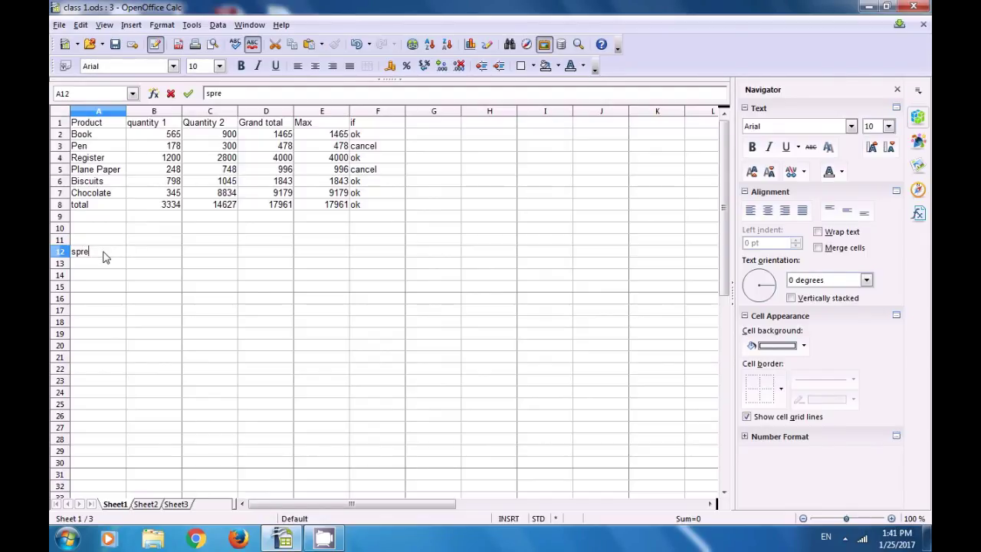
pyautogui.write('adshet')
pyautogui.press('Return')
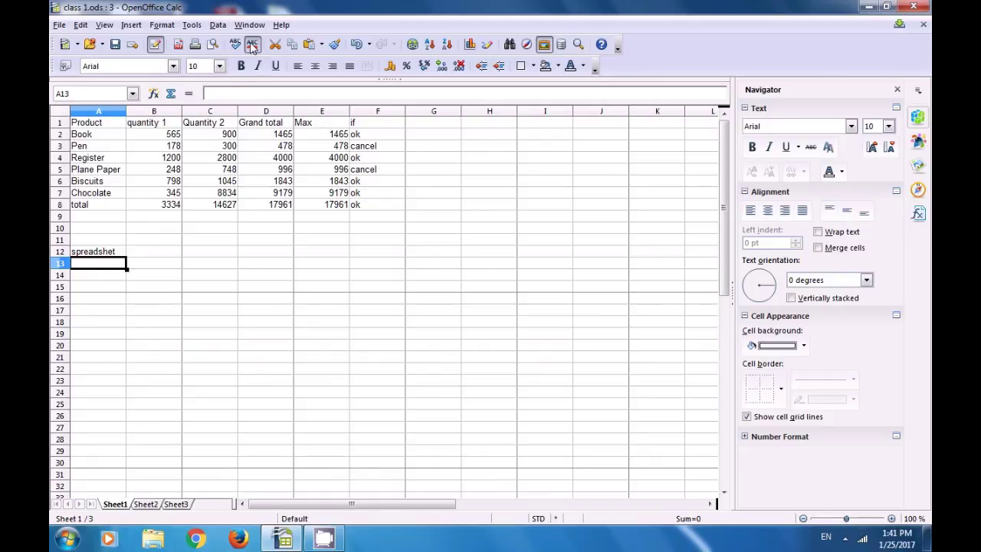
pyautogui.click(157, 256)
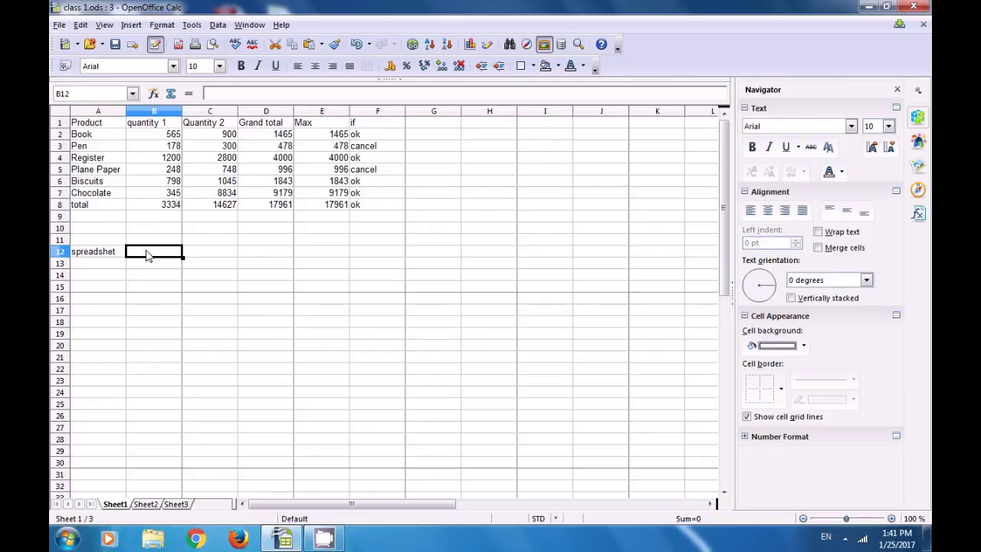
pyautogui.click(103, 257)
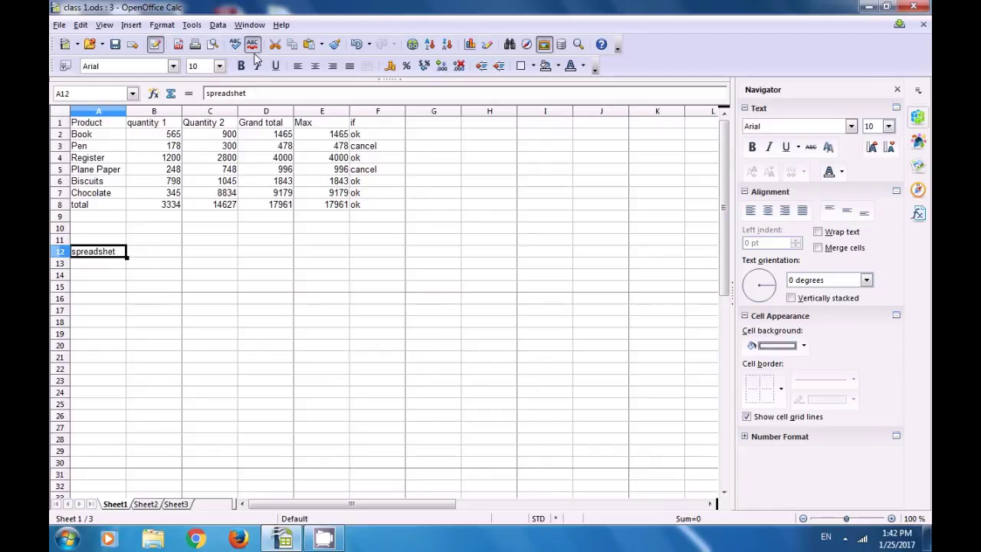
pyautogui.click(151, 257)
pyautogui.doubleClick(108, 252)
pyautogui.click(131, 256)
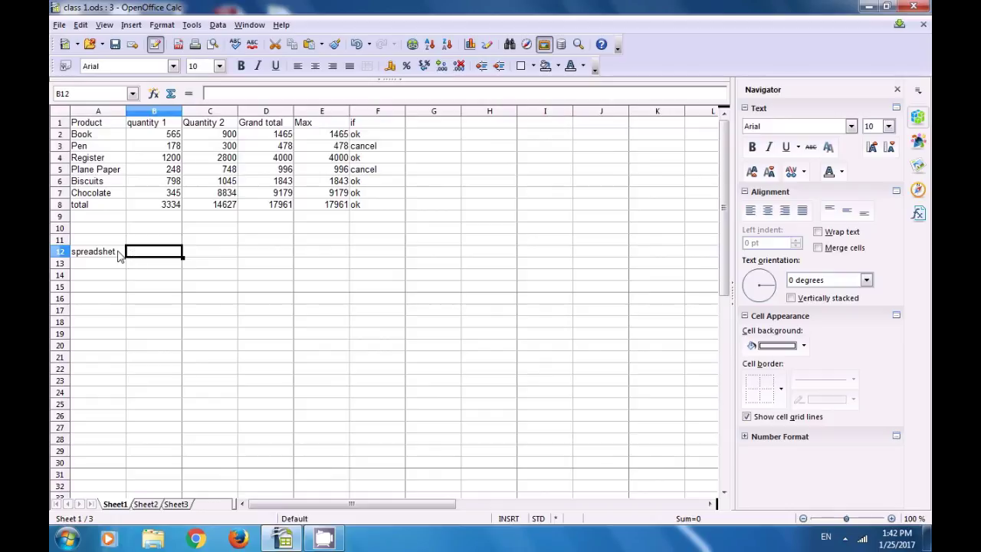
pyautogui.click(108, 257)
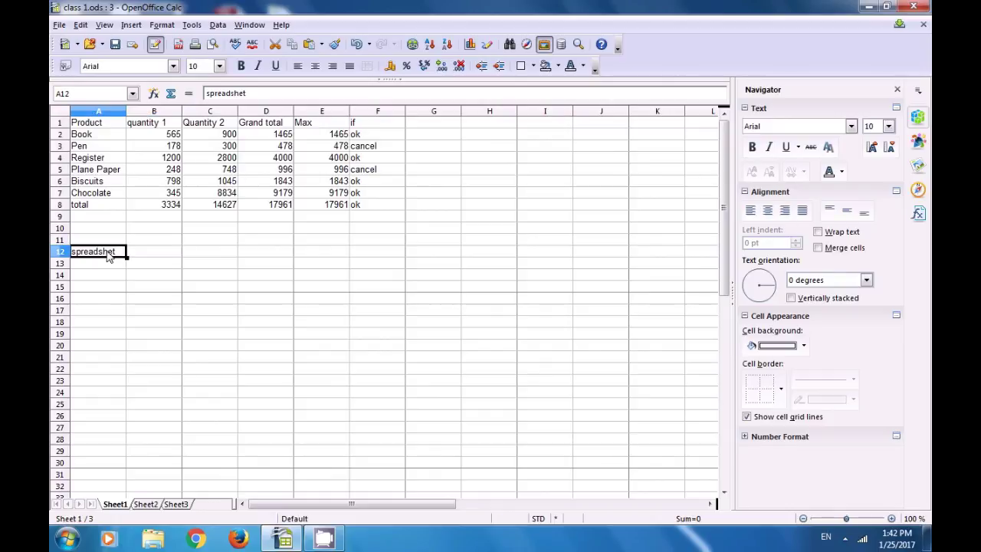
pyautogui.press('BackSpace')
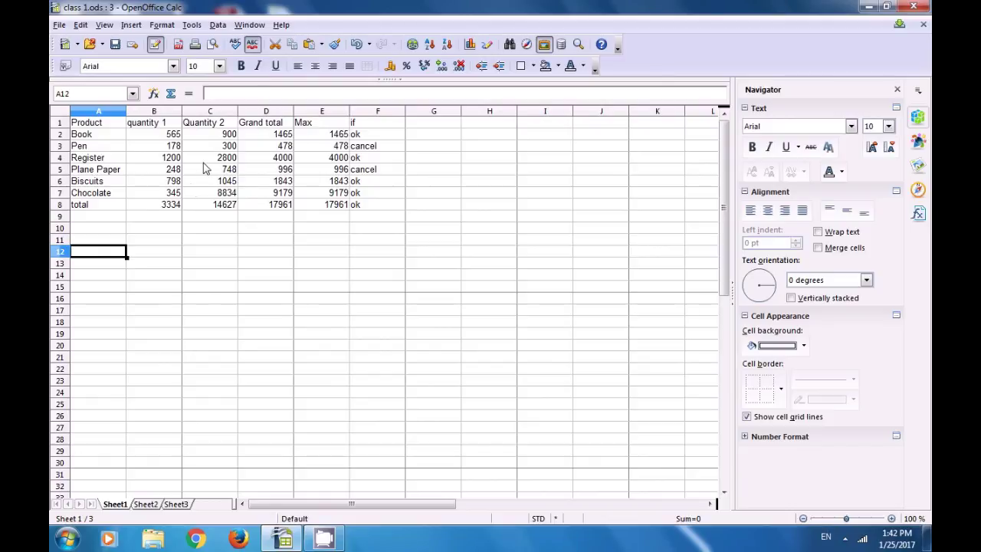
# - Type 'Computr' in B12 and have the spellchecker change it to 'Computer'
pyautogui.click(142, 254)
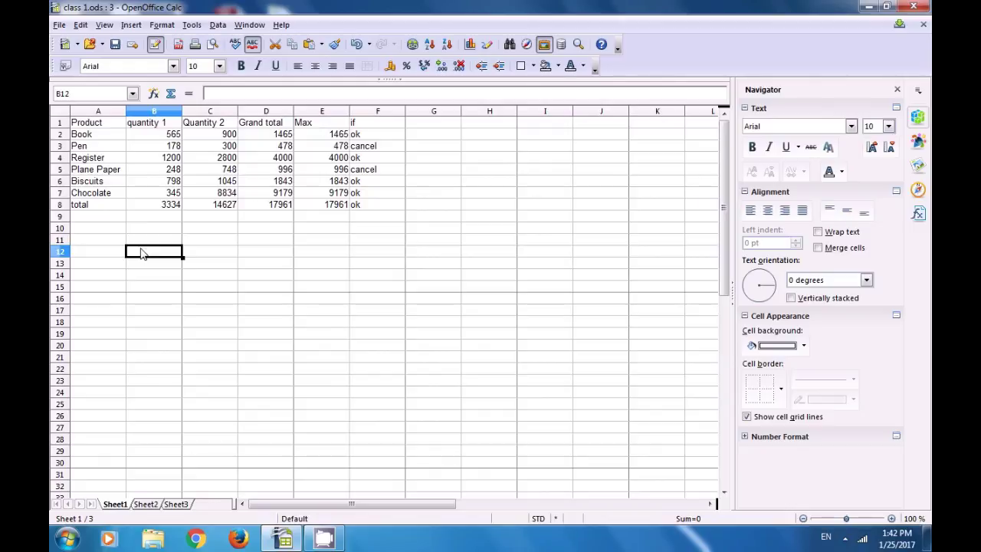
pyautogui.write('C')
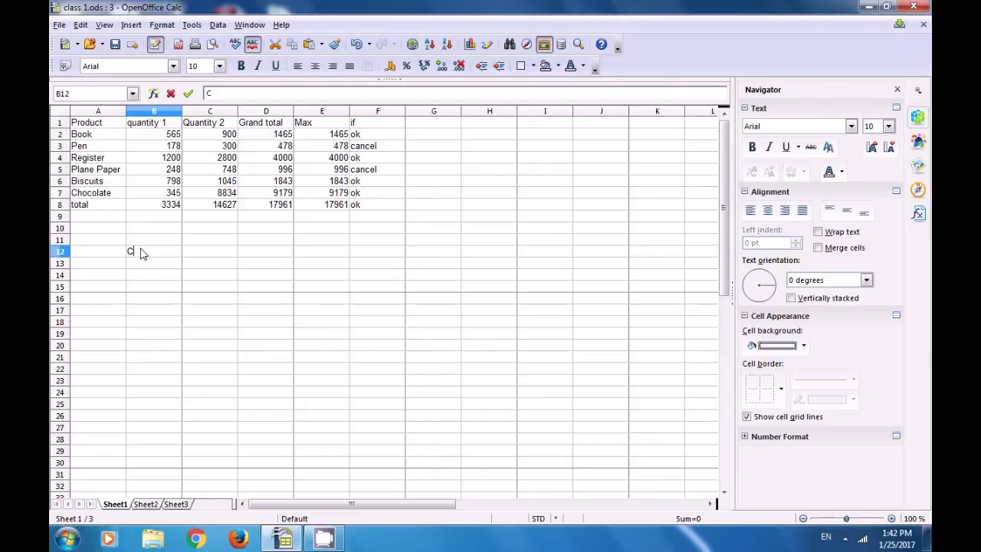
pyautogui.write('omputr')
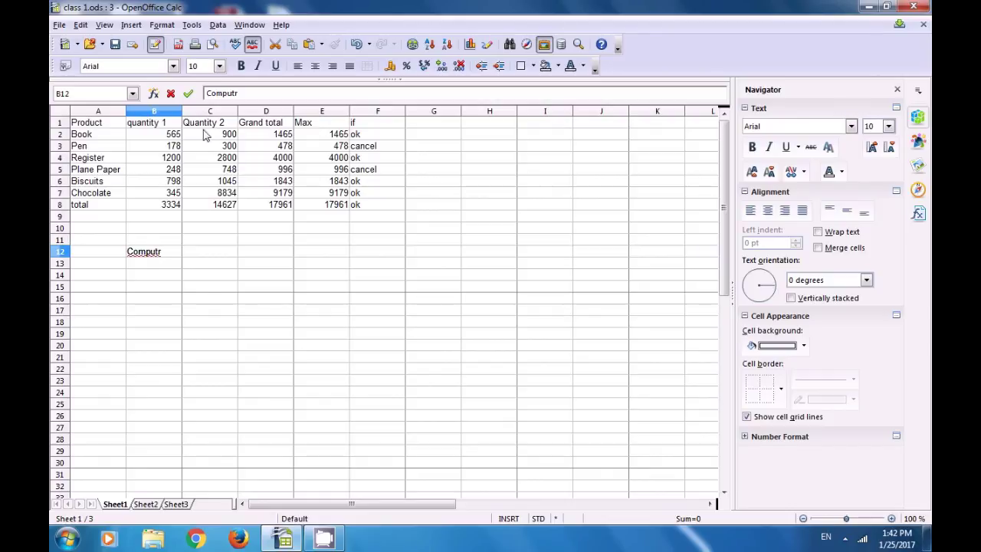
pyautogui.click(235, 45)
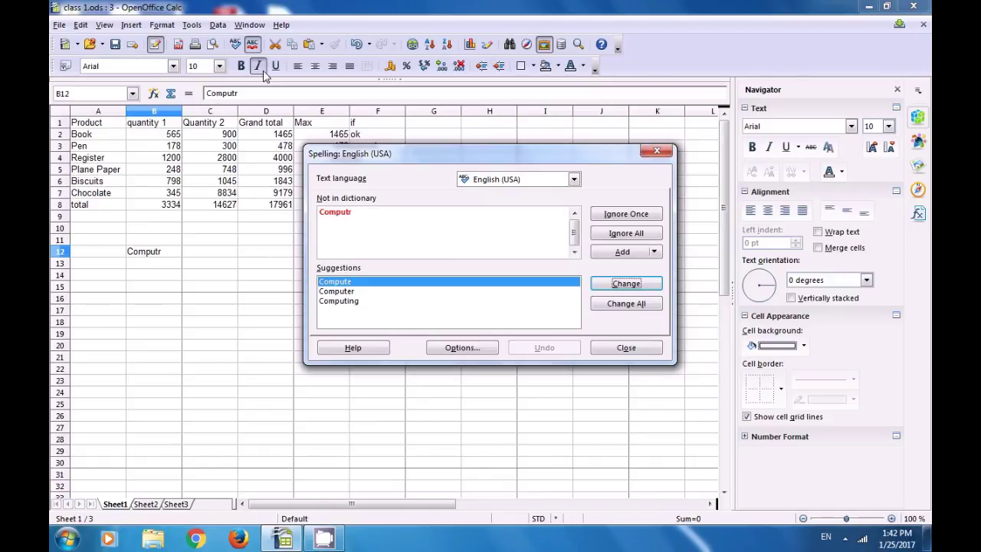
pyautogui.click(346, 293)
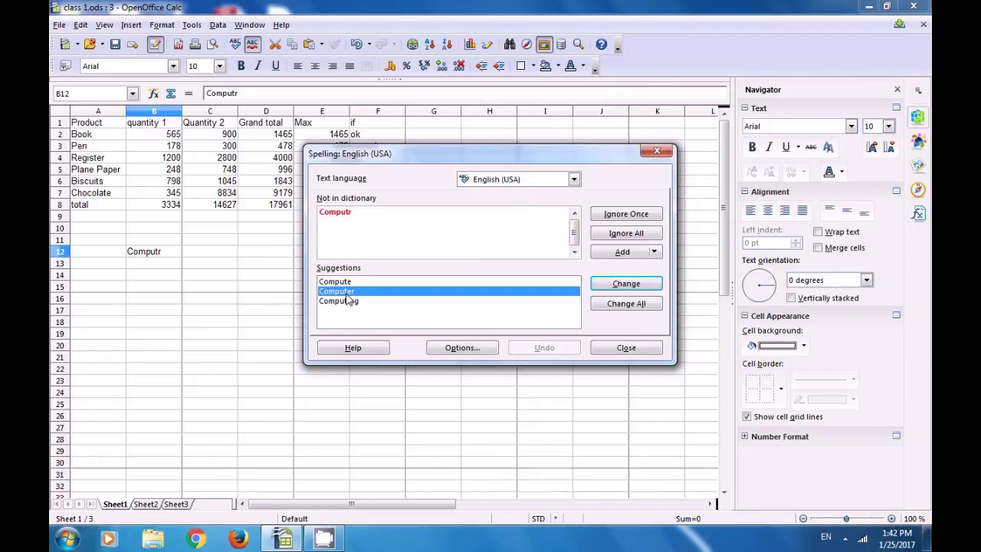
pyautogui.click(622, 286)
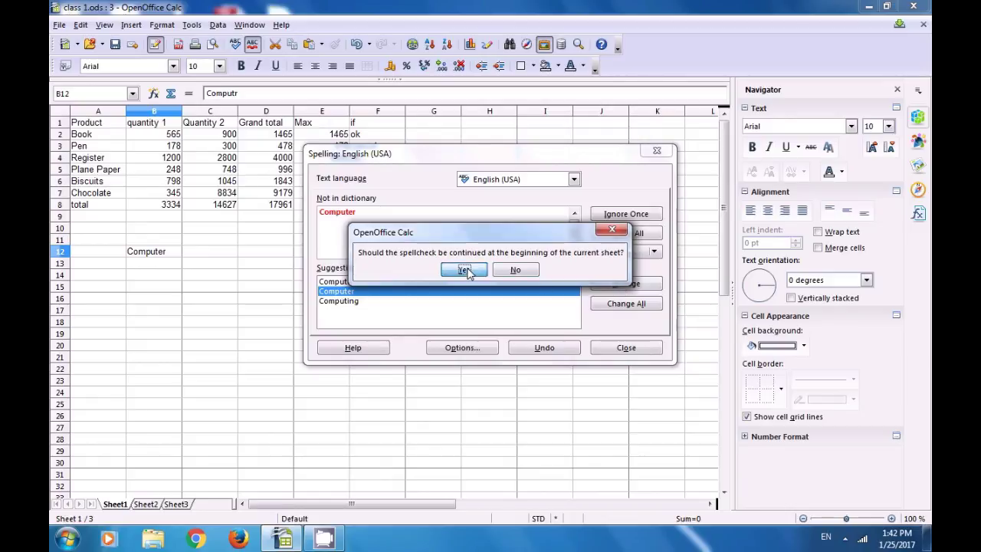
pyautogui.click(469, 275)
pyautogui.click(471, 276)
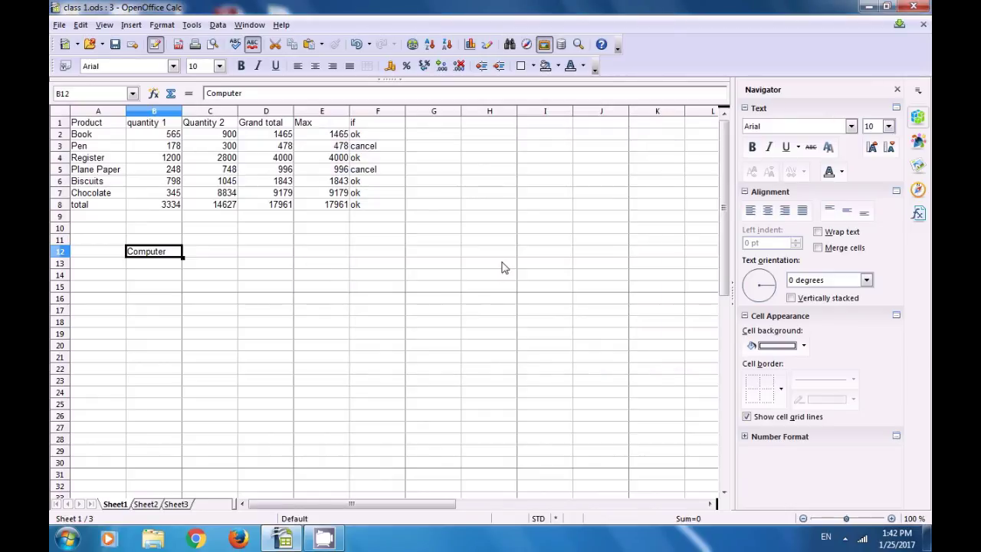
pyautogui.click(198, 275)
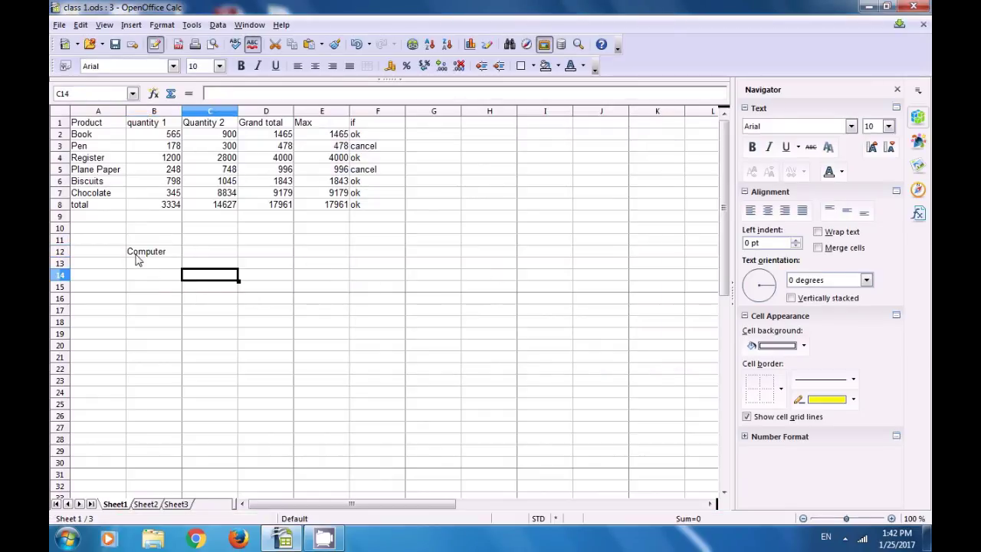
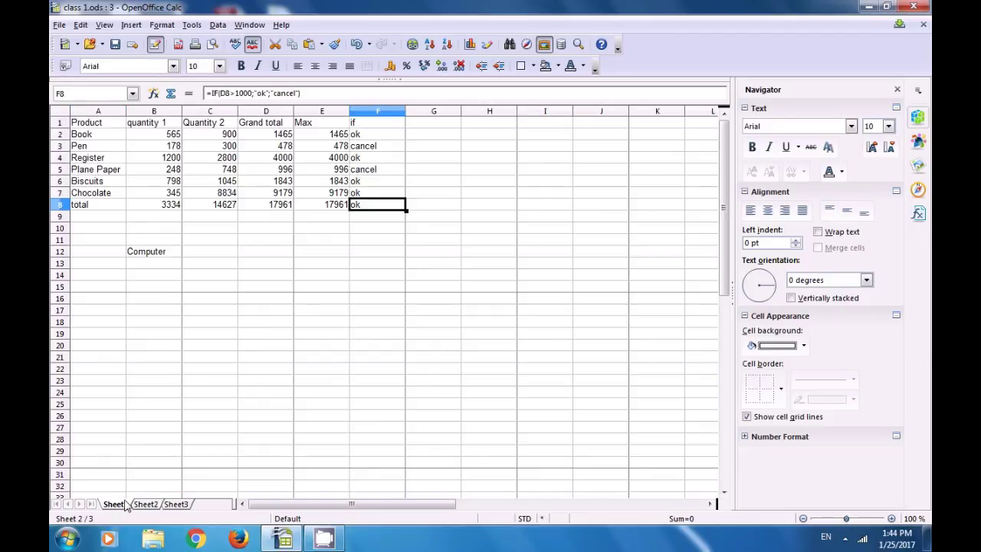
# - Cut the A1:F8 product table from Sheet1 and paste it into A1 on Sheet2
pyautogui.click(91, 128)
pyautogui.moveTo(91, 132); pyautogui.dragTo(355, 207)
pyautogui.hotkey('ctrl', 'c')
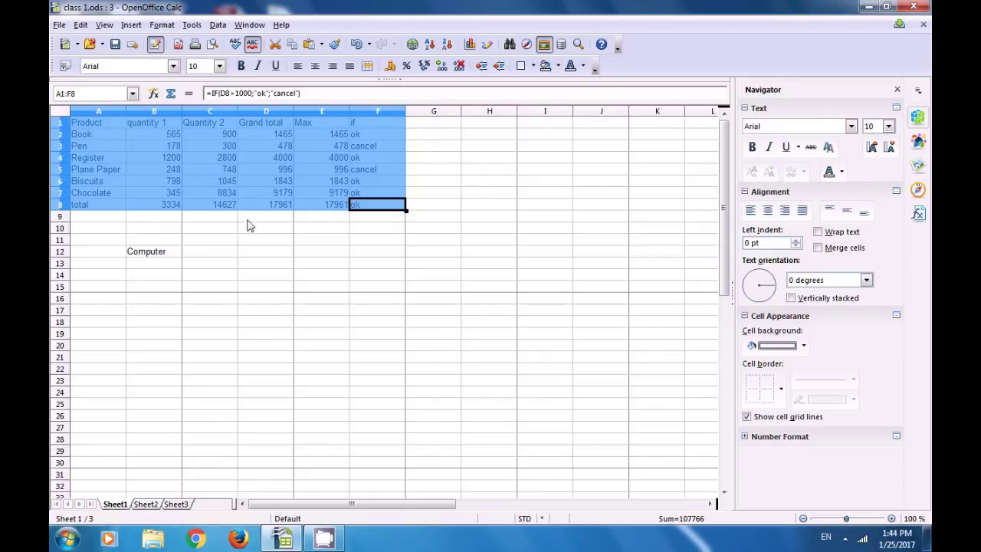
pyautogui.click(275, 47)
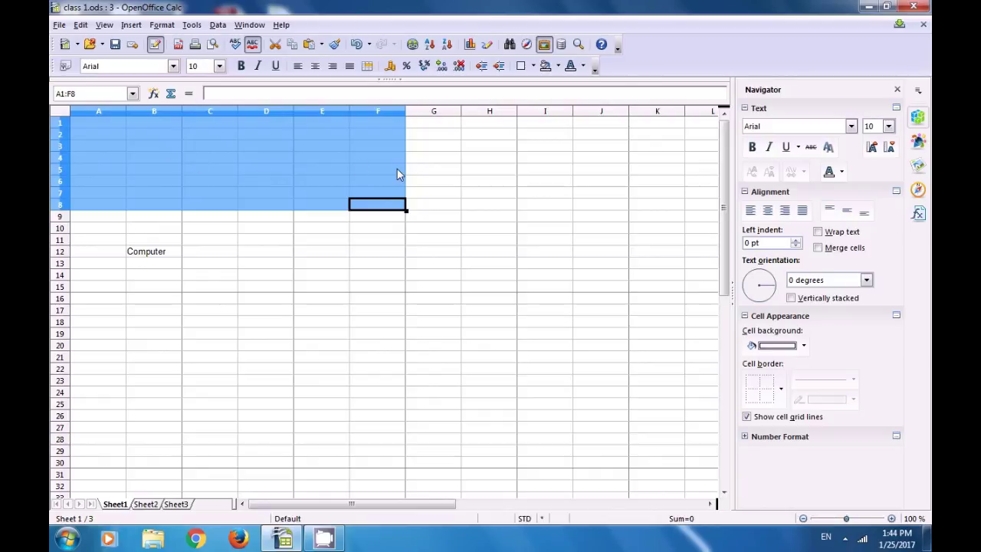
pyautogui.click(152, 506)
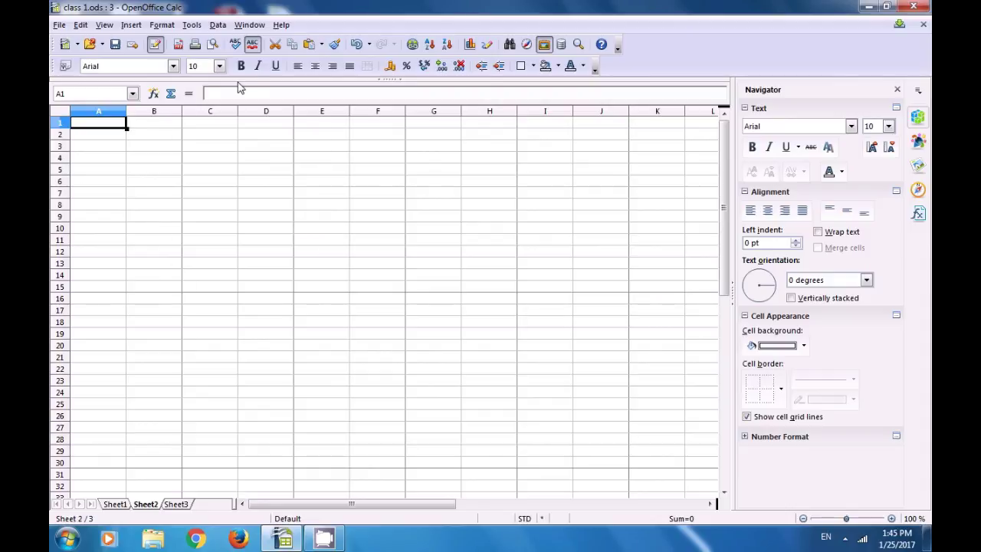
pyautogui.click(309, 44)
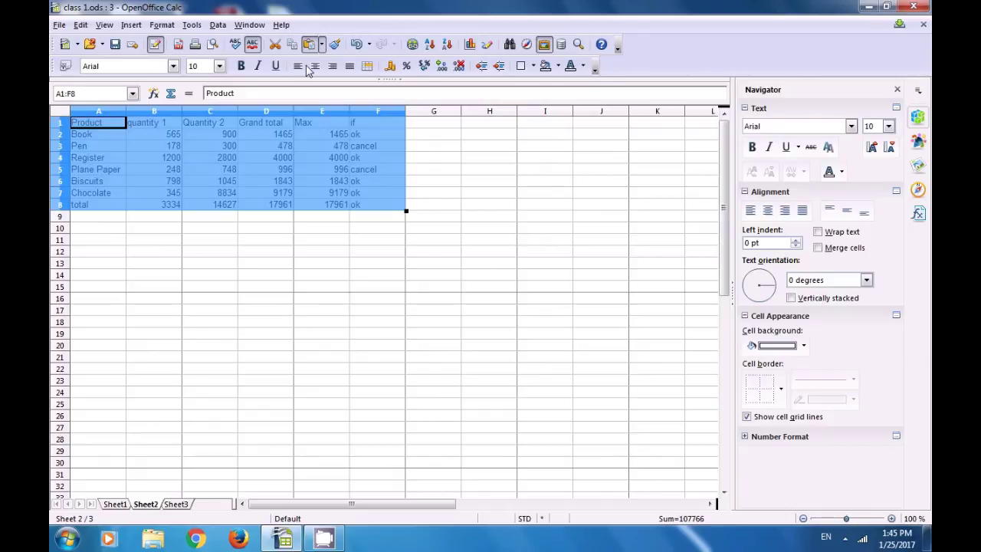
pyautogui.click(269, 244)
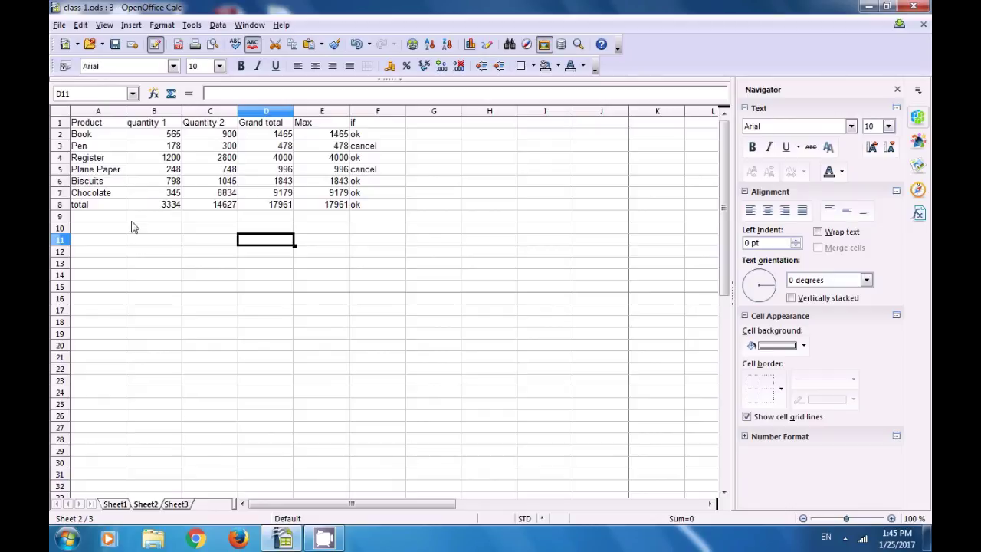
# - Confirm Sheet1 is empty, select the product table on Sheet2 for copying, and return to Sheet1
pyautogui.click(115, 505)
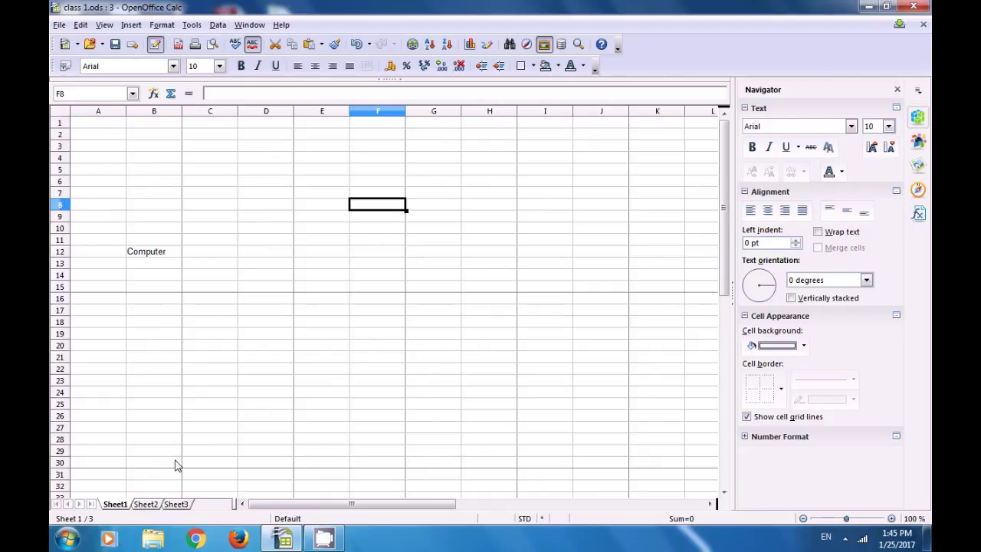
pyautogui.click(148, 505)
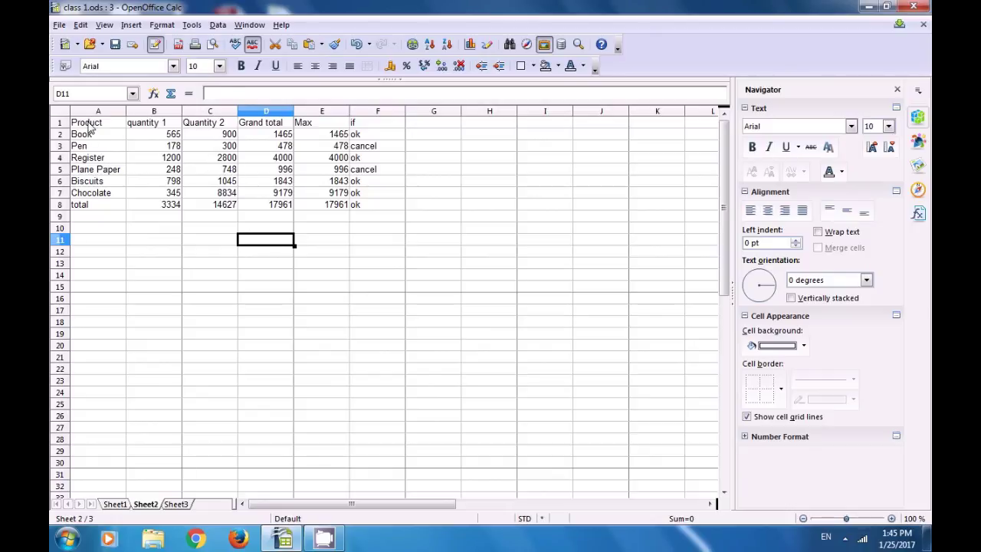
pyautogui.moveTo(88, 127); pyautogui.dragTo(364, 212)
pyautogui.hotkey('ctrl', 'c')
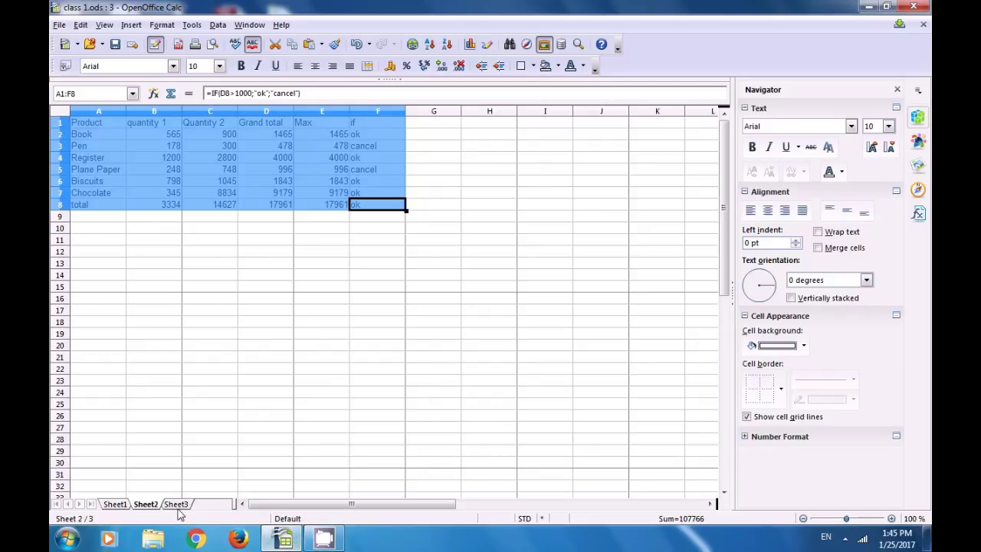
pyautogui.click(114, 505)
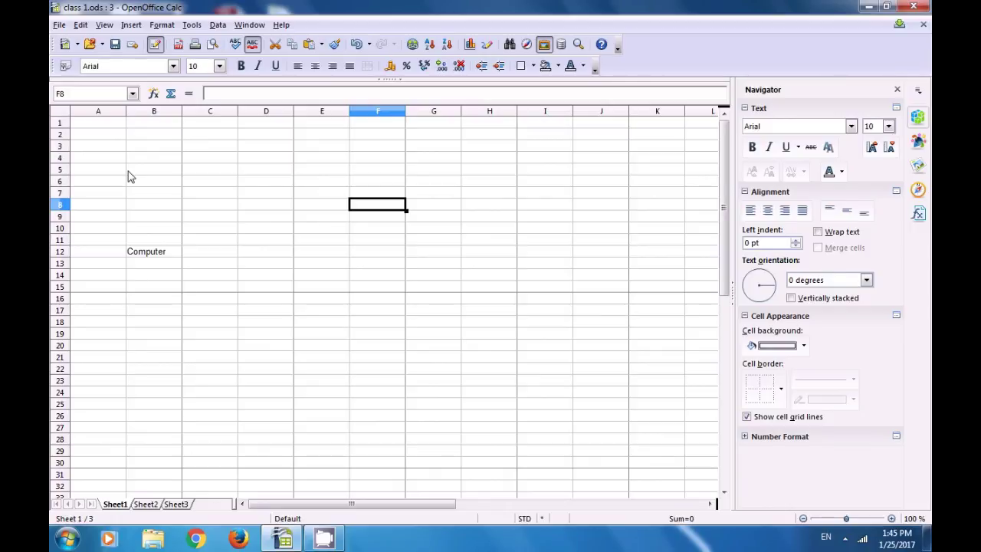
# - Paste a trial copy of the table at F8, then delete the F8:K15 range
pyautogui.hotkey('ctrl', 'v')
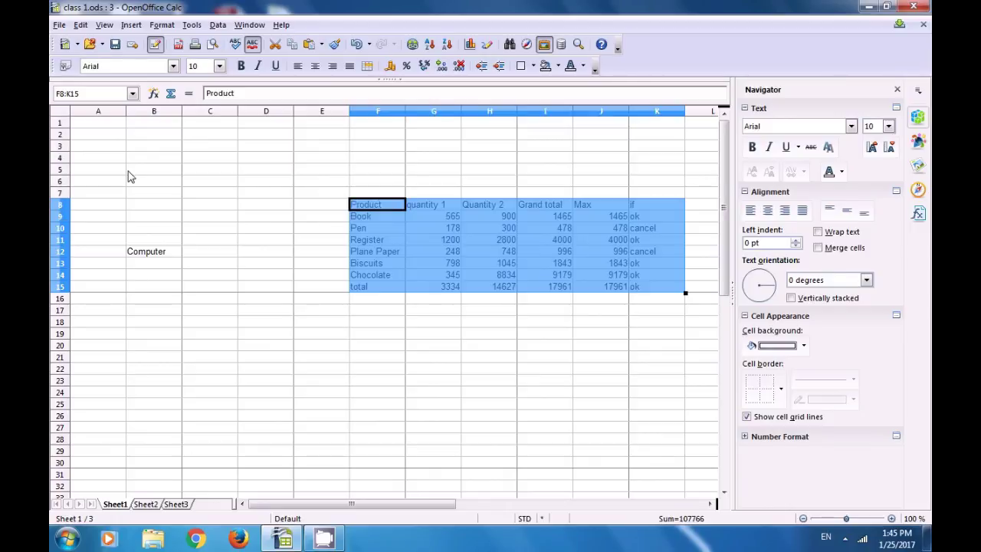
pyautogui.click(514, 368)
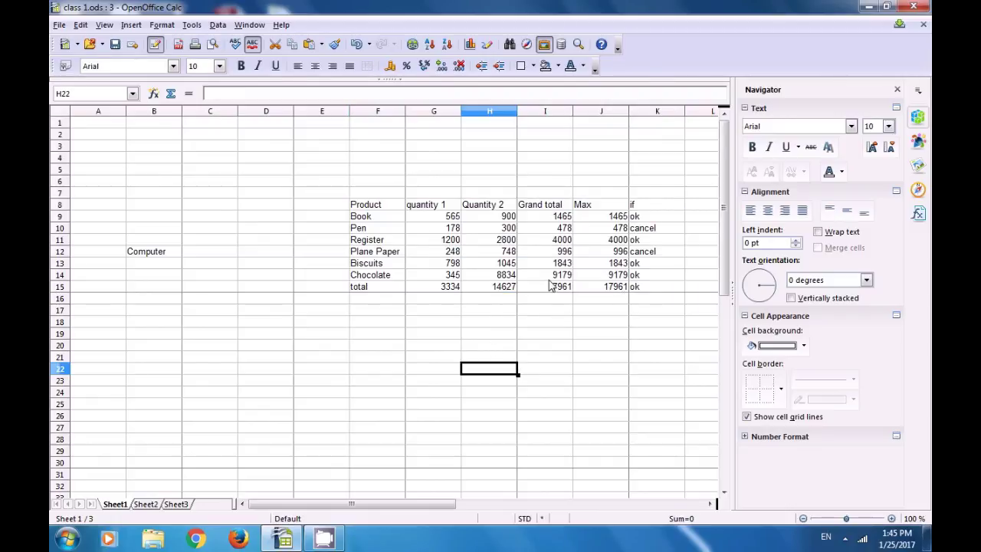
pyautogui.moveTo(365, 209); pyautogui.dragTo(641, 288)
pyautogui.hotkey('ctrl', 'c')
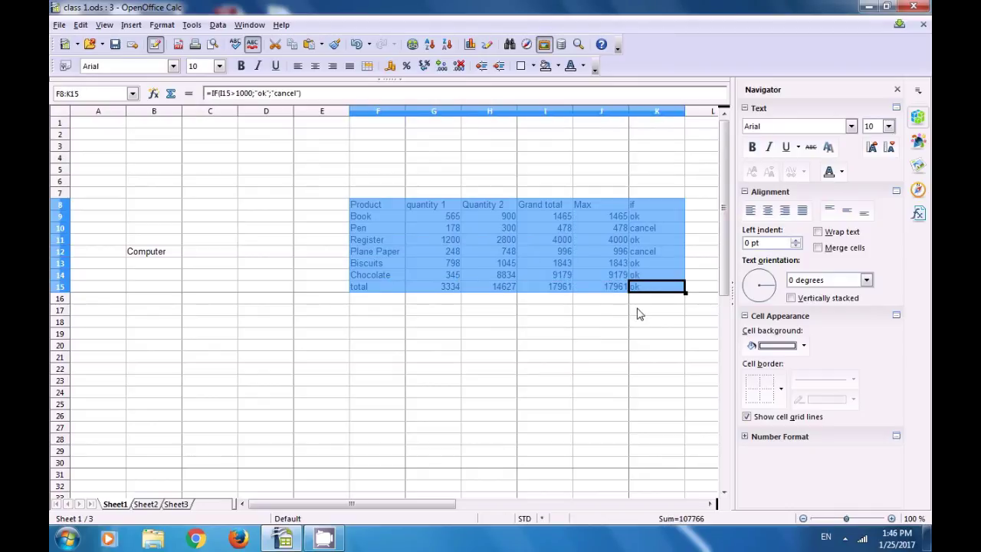
pyautogui.press('Delete')
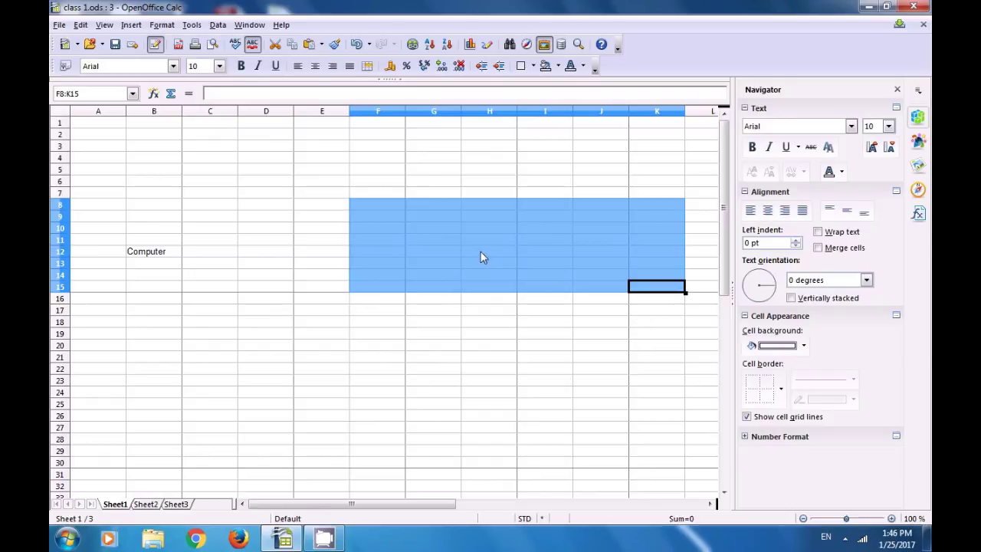
# - Paste the product table into A1 on Sheet1
pyautogui.click(98, 126)
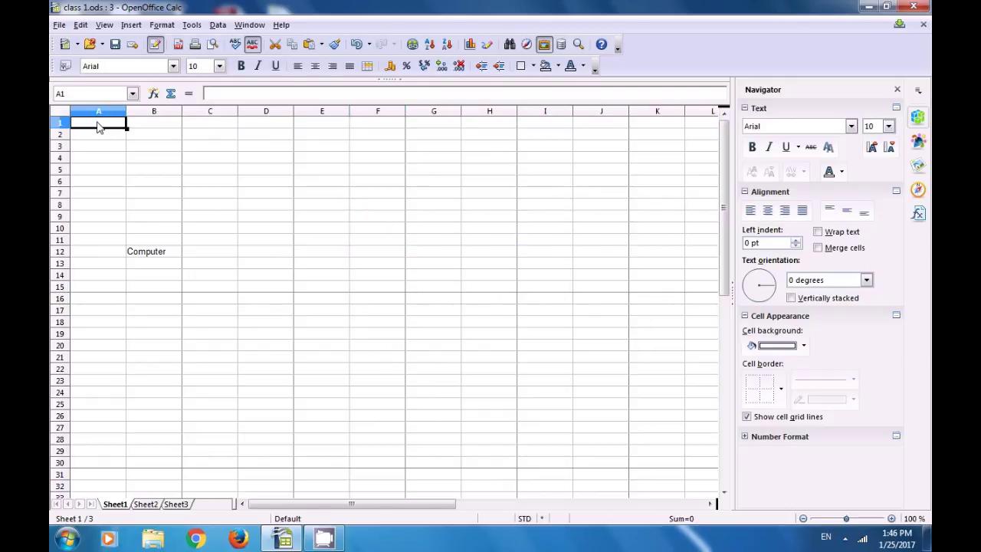
pyautogui.hotkey('ctrl', 'v')
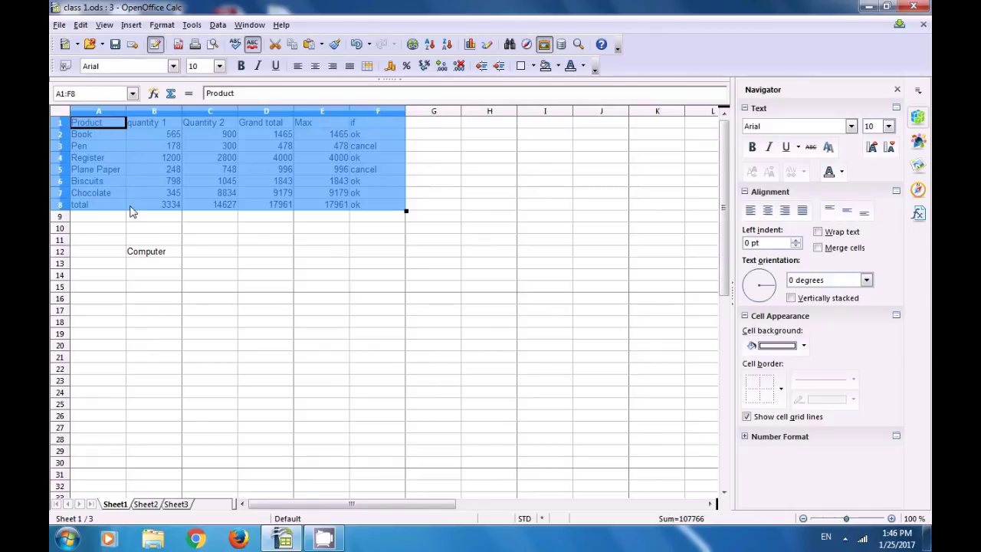
pyautogui.click(223, 263)
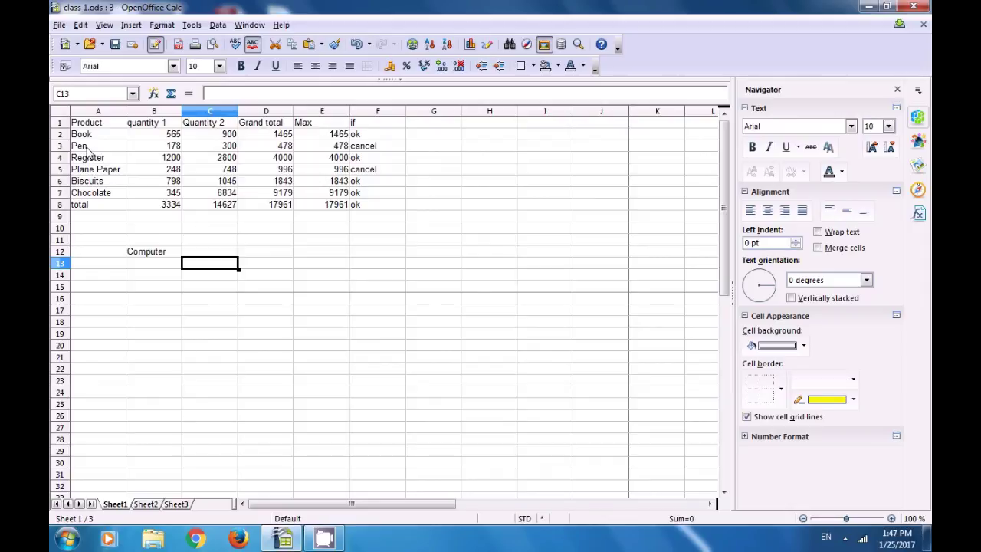
# - Give Sheet1's A1:F8 table a Yellow background, then view Sheet2's unfilled copy for comparison
pyautogui.moveTo(84, 125); pyautogui.dragTo(380, 206)
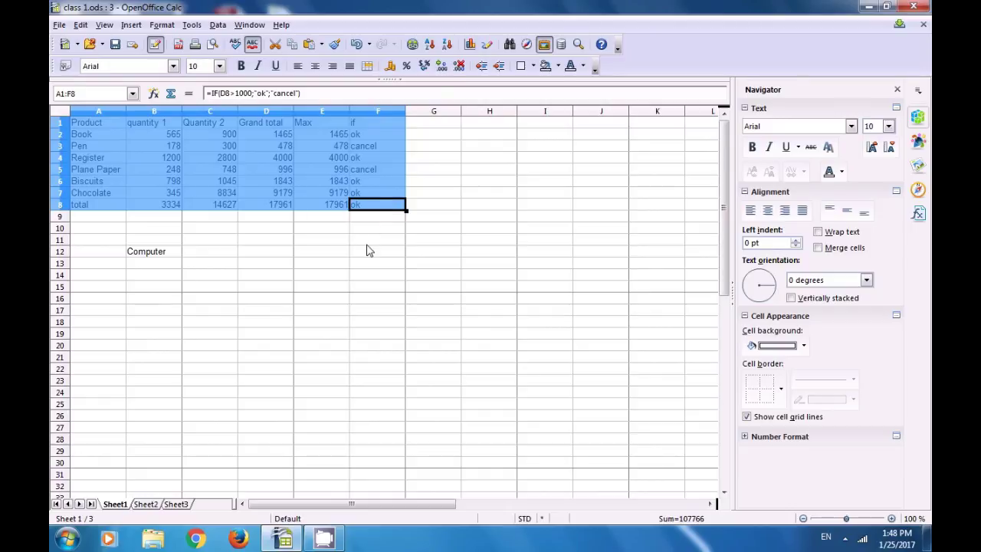
pyautogui.click(558, 67)
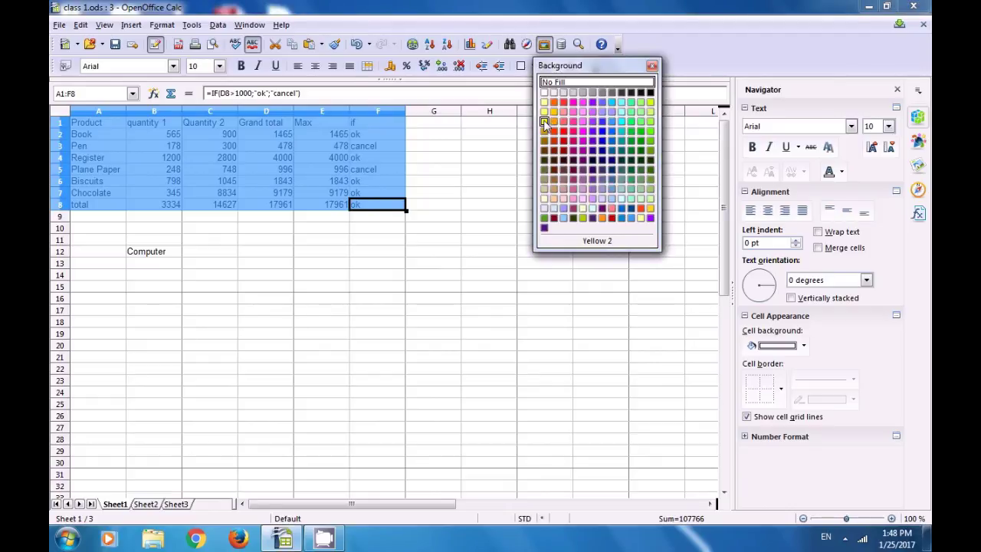
pyautogui.click(544, 121)
pyautogui.click(288, 243)
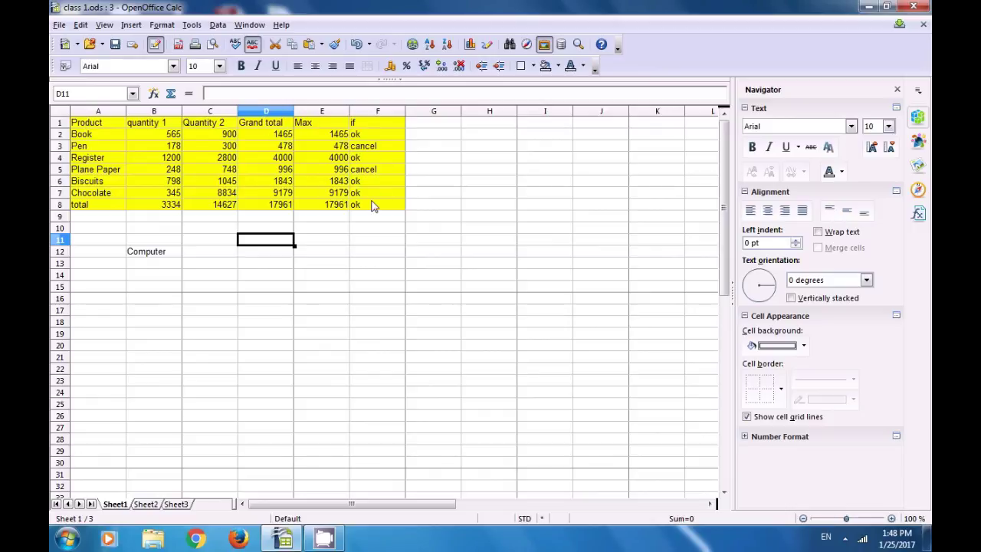
pyautogui.click(88, 253)
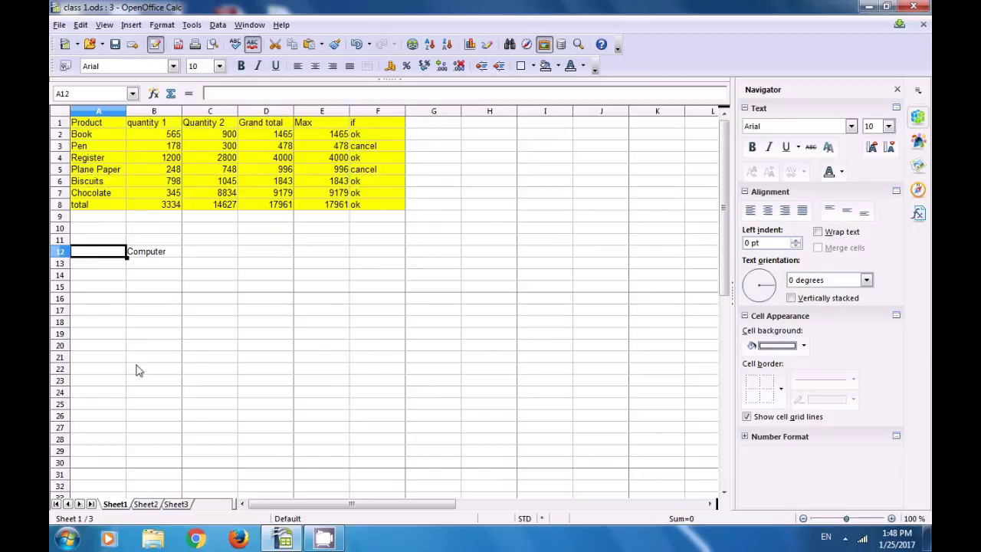
pyautogui.click(149, 504)
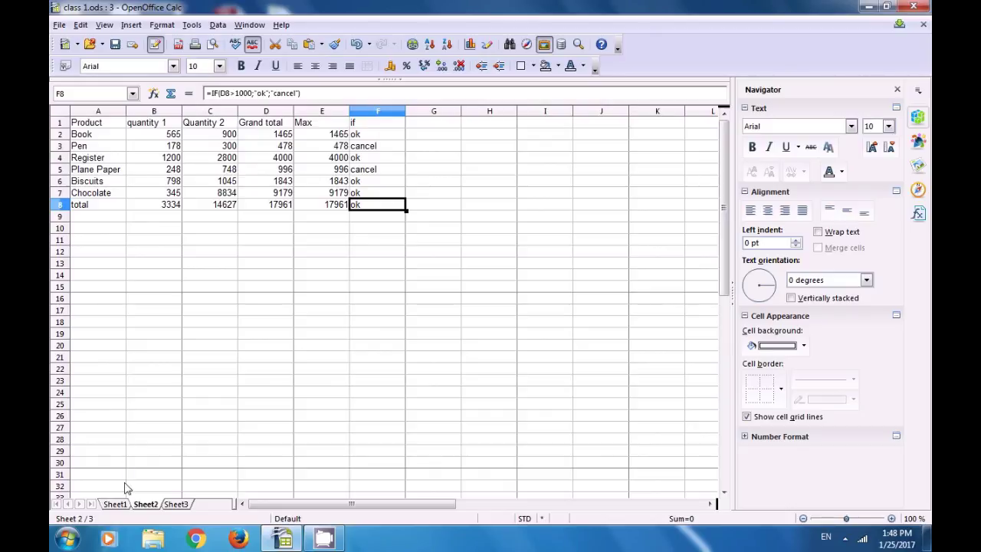
# - Clone the yellow formatting from Sheet1's A1:F8 onto Sheet2's A1:F8 table, then return to Sheet1
pyautogui.click(115, 504)
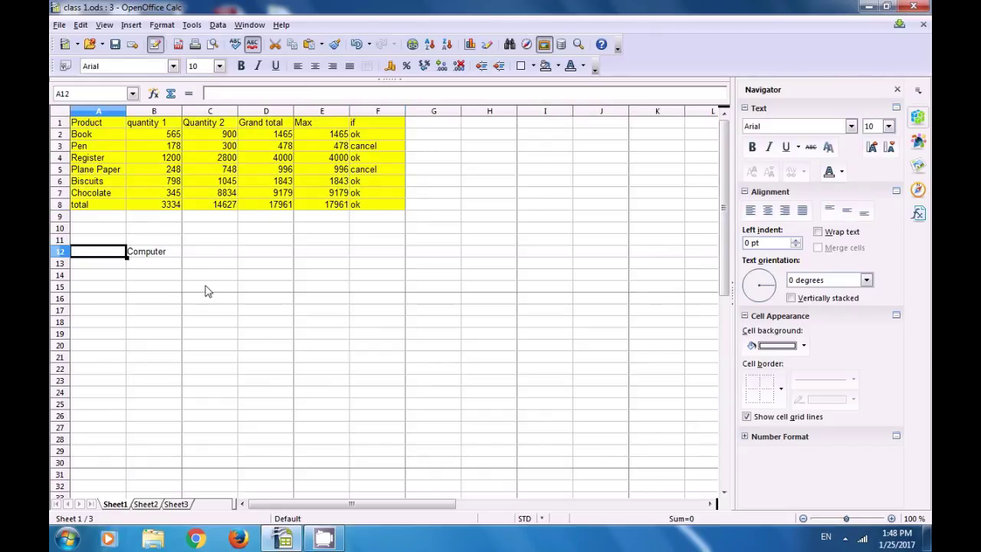
pyautogui.click(87, 126)
pyautogui.moveTo(87, 125); pyautogui.dragTo(377, 210)
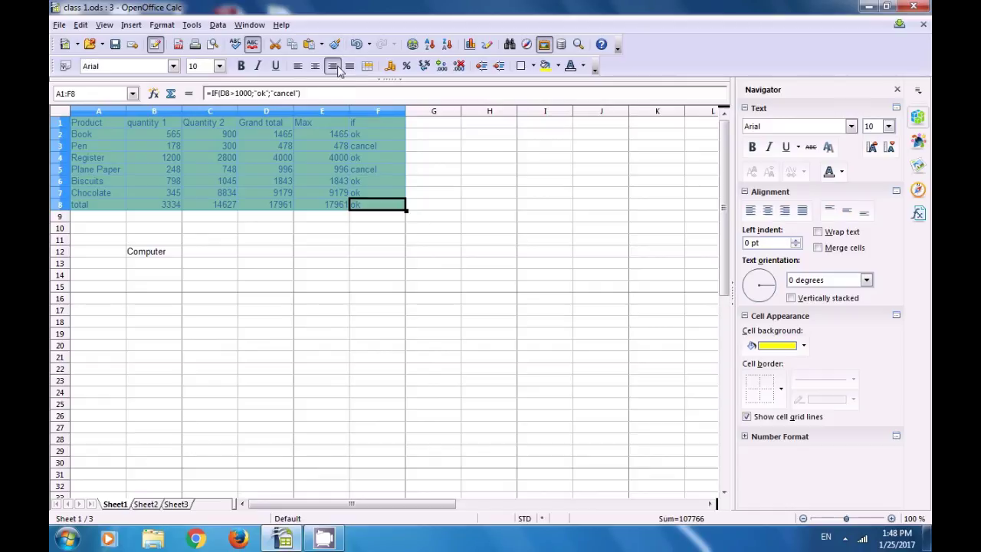
pyautogui.click(335, 45)
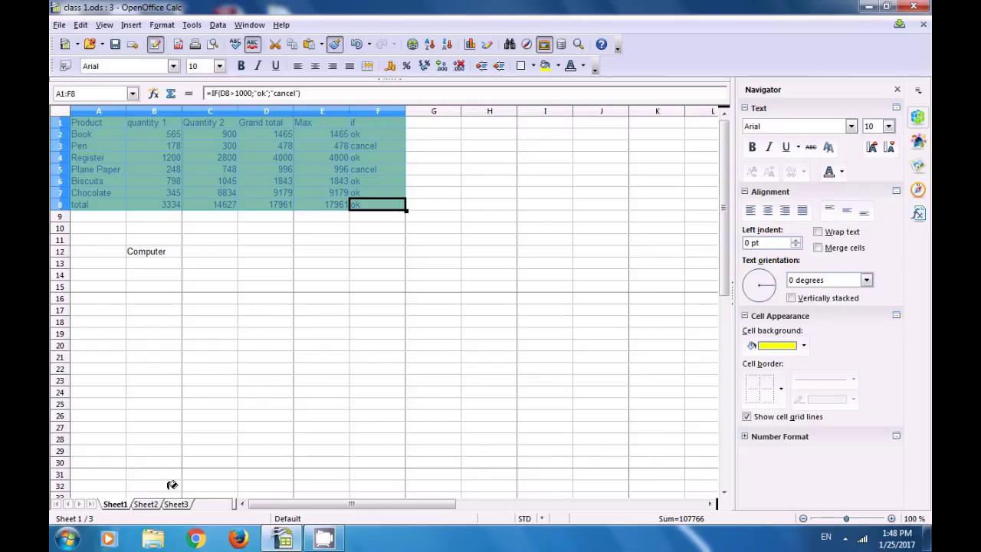
pyautogui.click(154, 507)
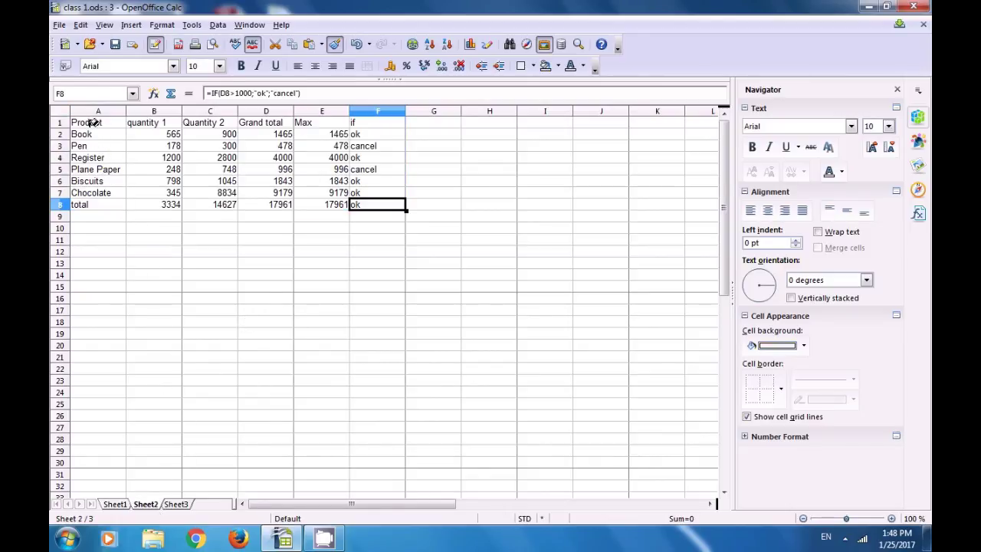
pyautogui.moveTo(92, 121); pyautogui.dragTo(371, 202)
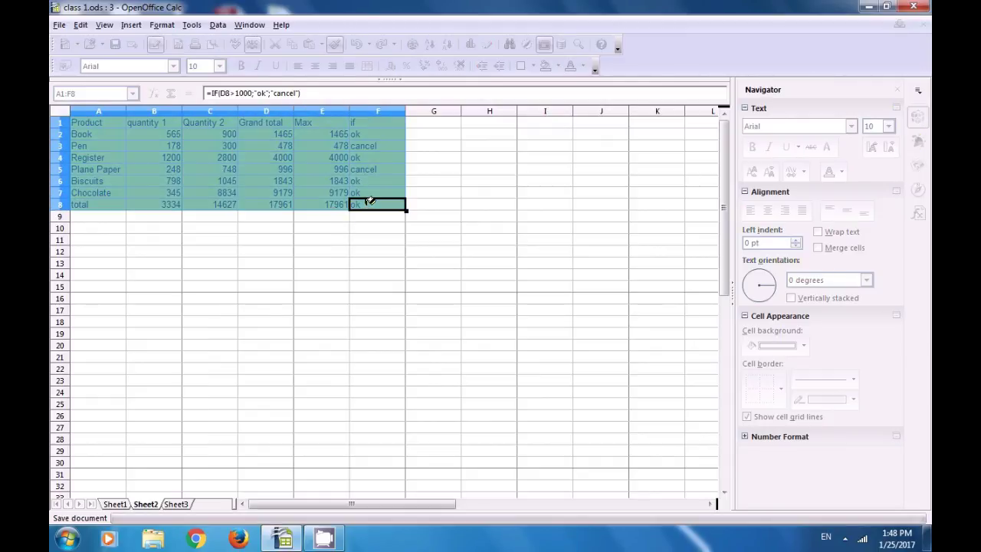
pyautogui.click(357, 265)
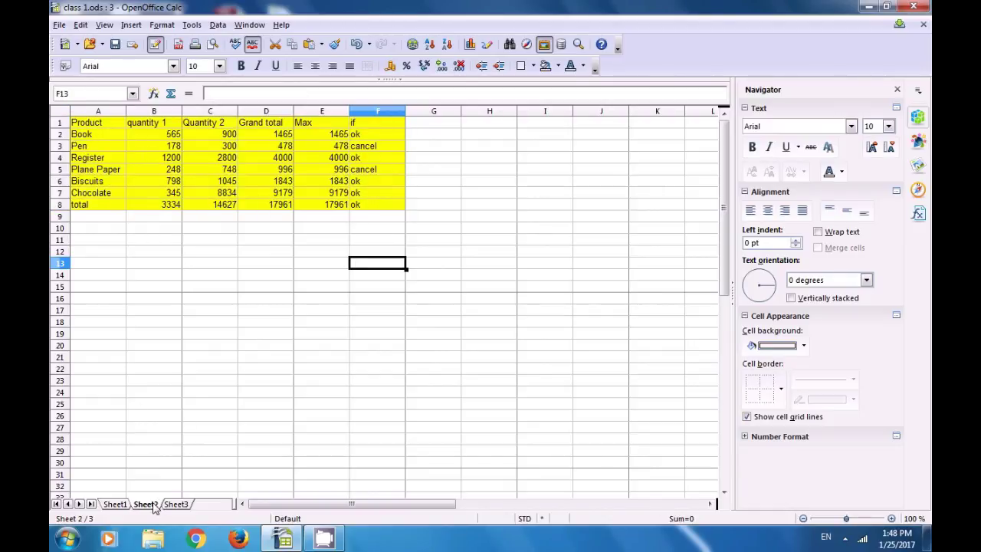
pyautogui.click(120, 506)
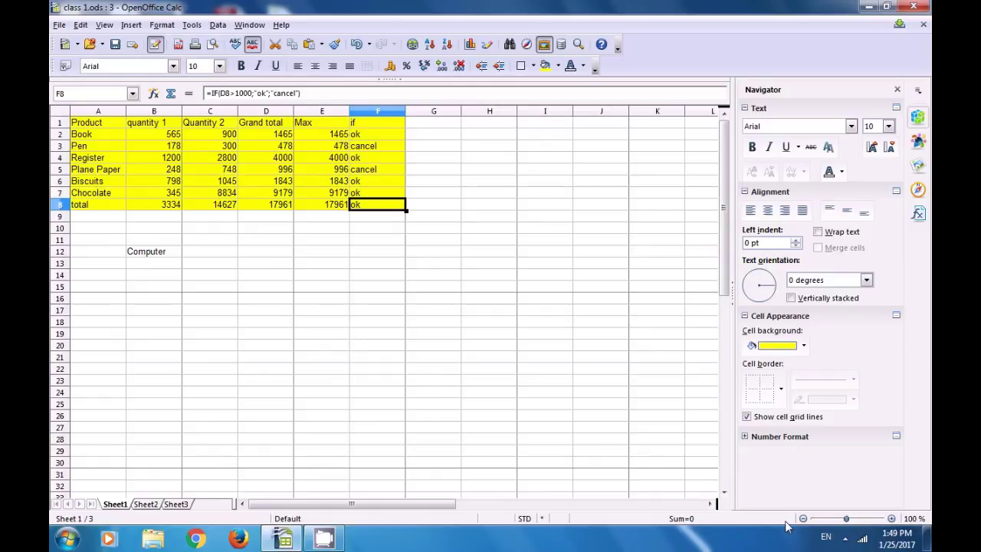
pyautogui.click(845, 537)
# - Undo the yellow fill on both the Sheet2 and Sheet1 product tables
pyautogui.click(553, 230)
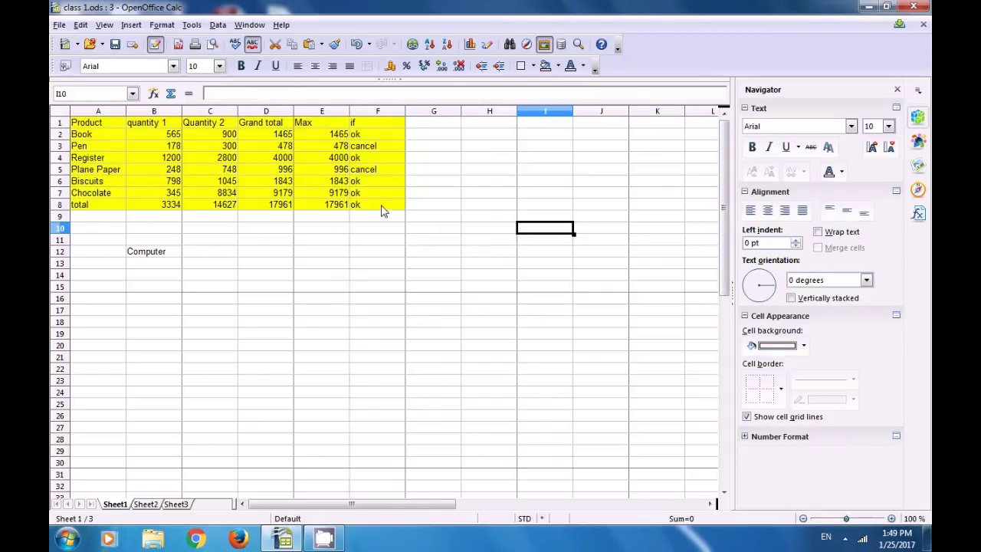
pyautogui.press('Down')
pyautogui.press('Down')
pyautogui.press('Down')
pyautogui.press('Left')
pyautogui.press('Left')
pyautogui.press('Left')
pyautogui.click(146, 504)
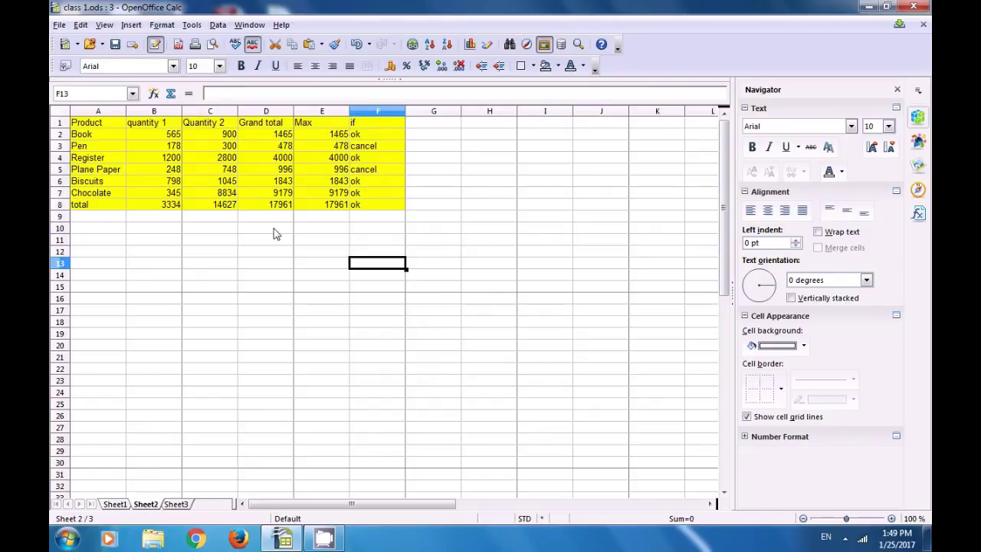
pyautogui.click(116, 504)
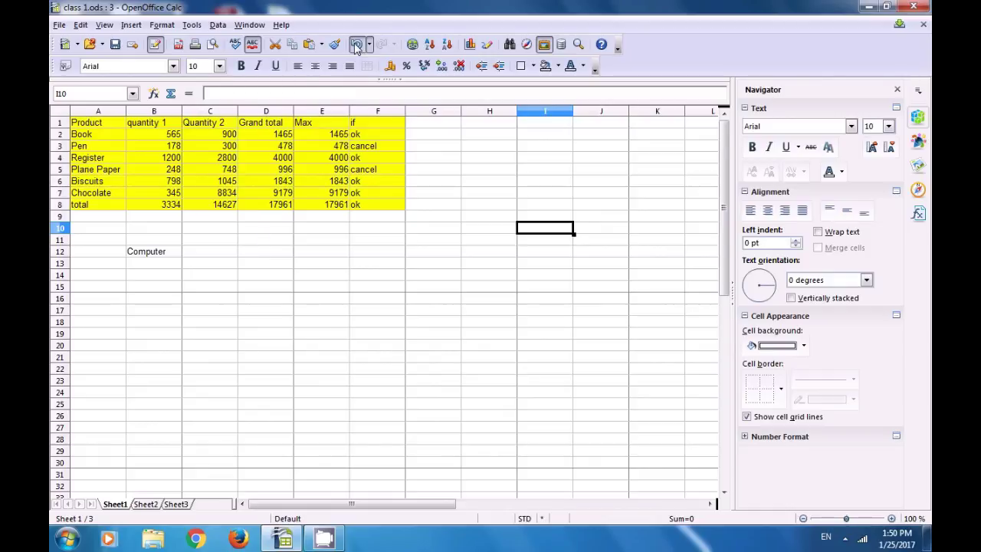
pyautogui.click(355, 45)
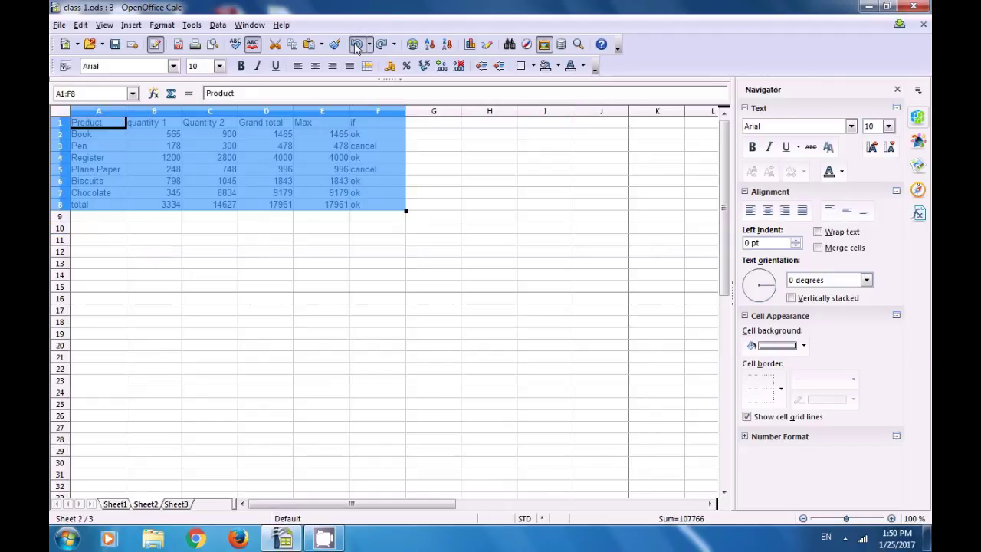
pyautogui.click(269, 288)
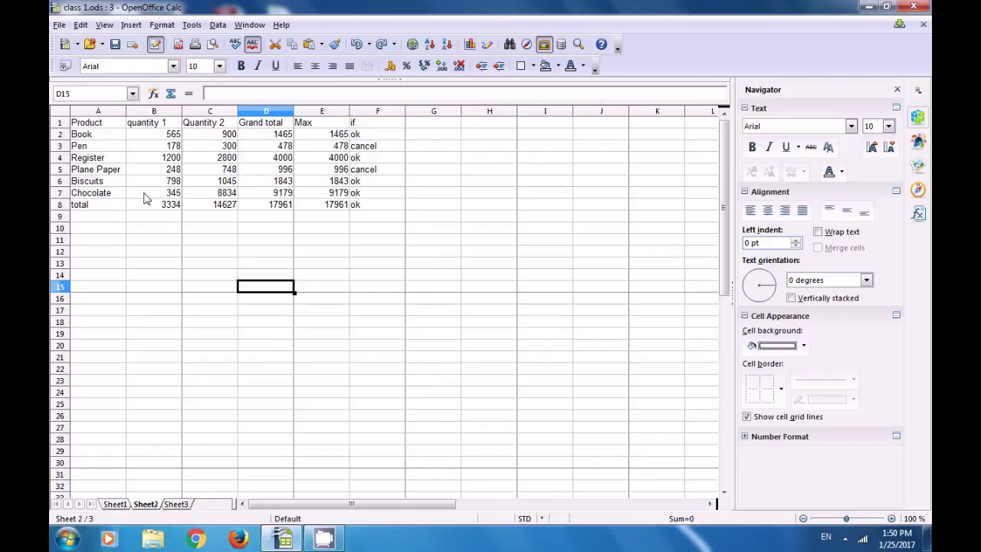
pyautogui.click(116, 506)
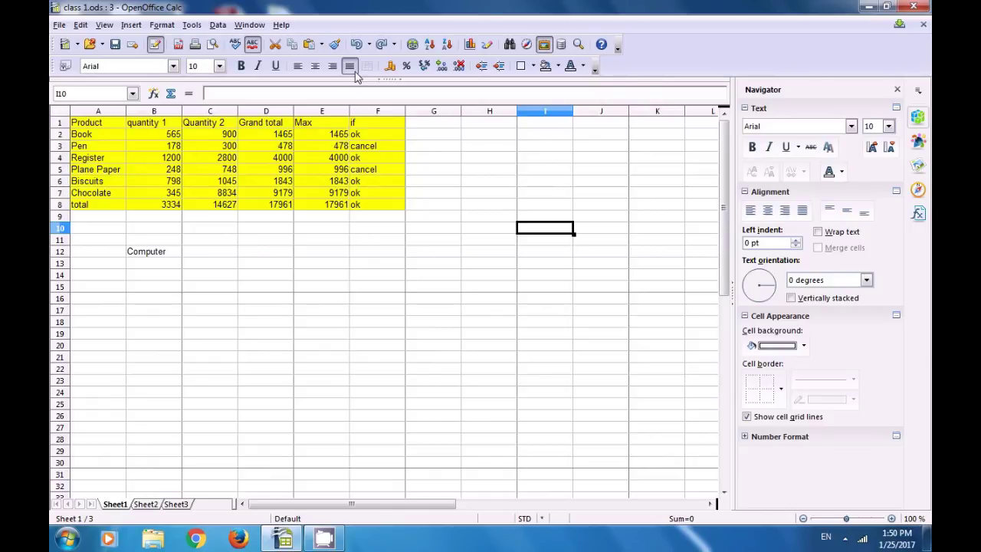
pyautogui.click(358, 44)
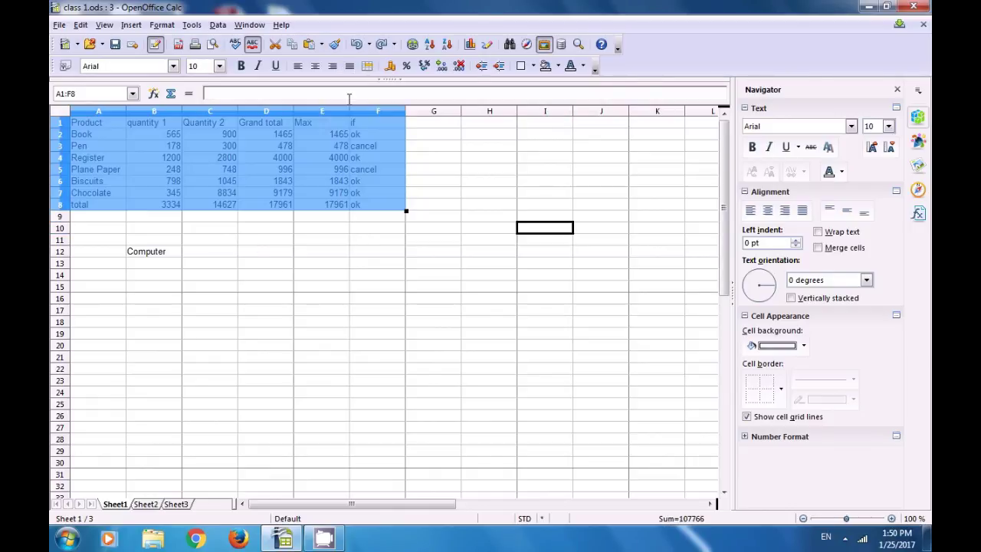
pyautogui.click(268, 335)
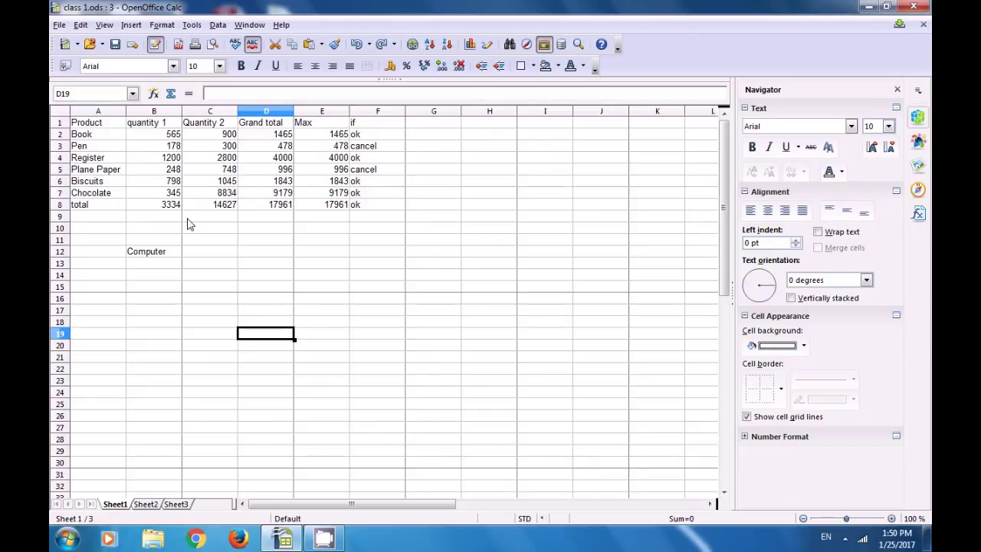
# - Redo the yellow fills on the Sheet1 and Sheet2 tables and return to Sheet1
pyautogui.click(146, 503)
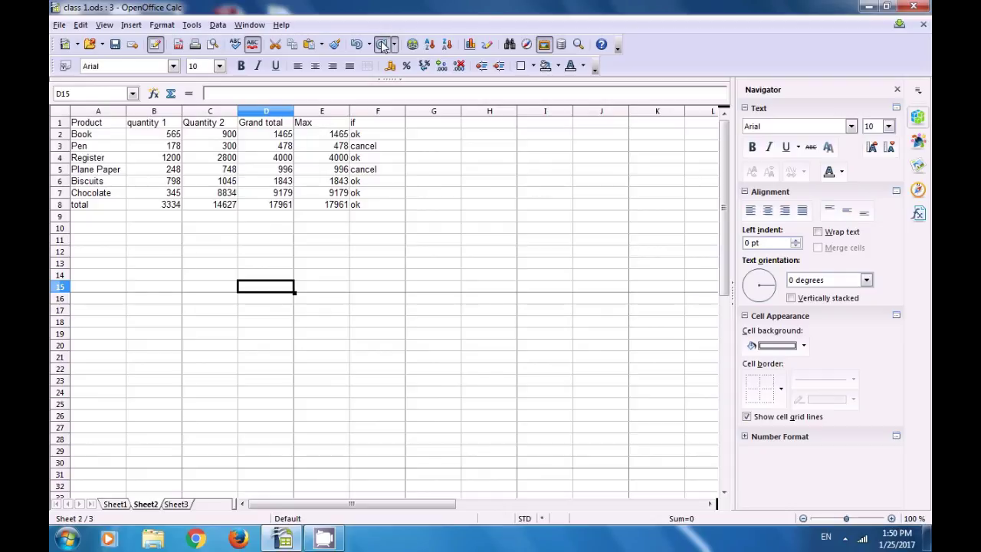
pyautogui.hotkey('ctrl', 'pageup')
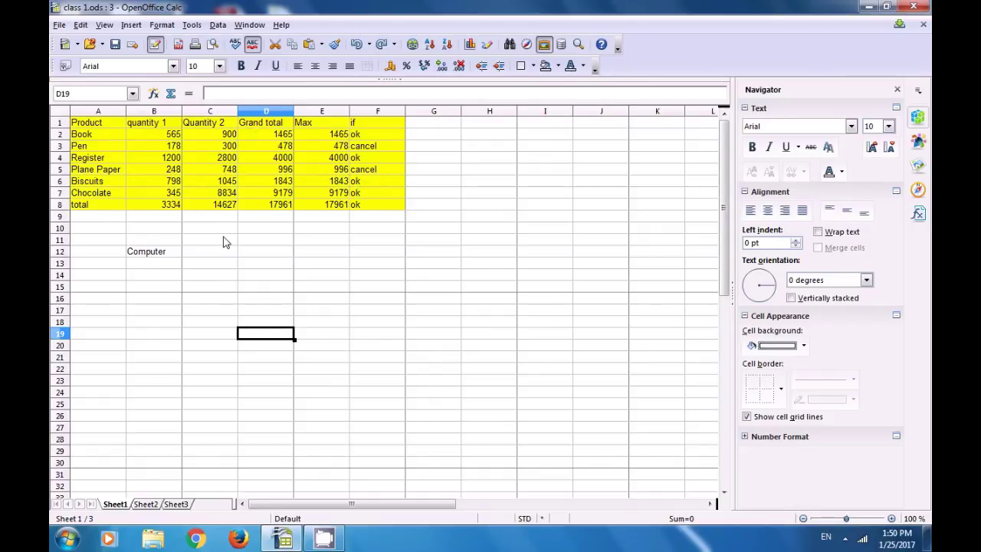
pyautogui.click(145, 504)
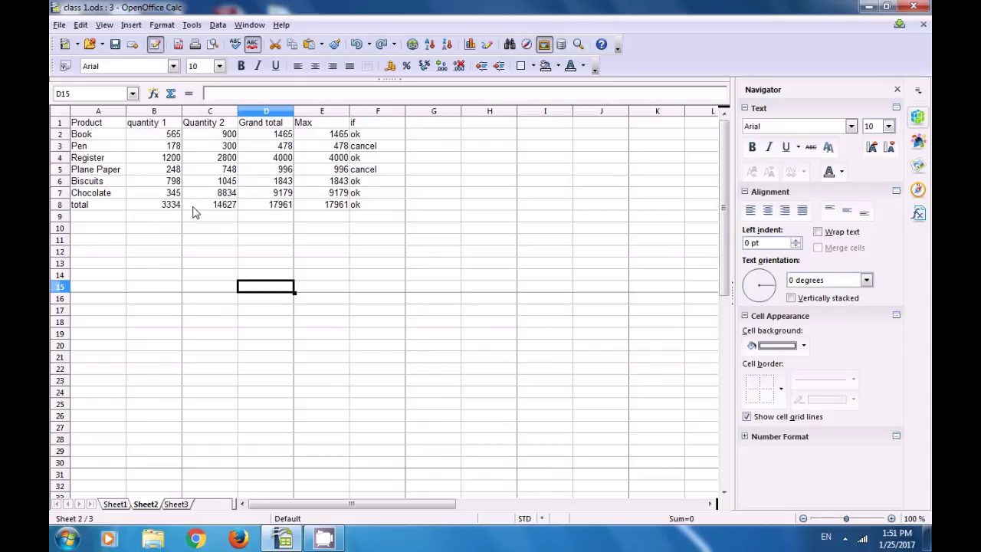
pyautogui.click(379, 46)
pyautogui.click(348, 228)
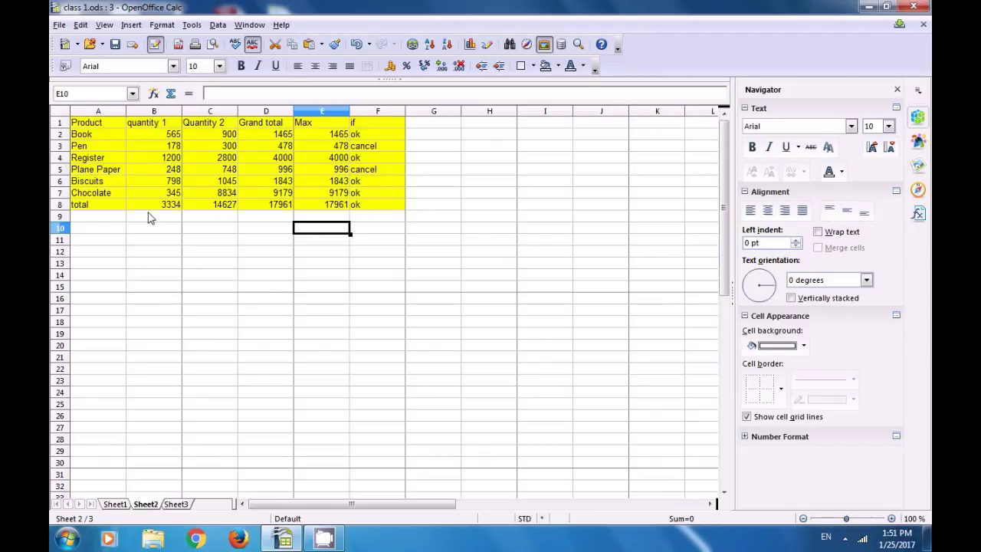
pyautogui.click(121, 504)
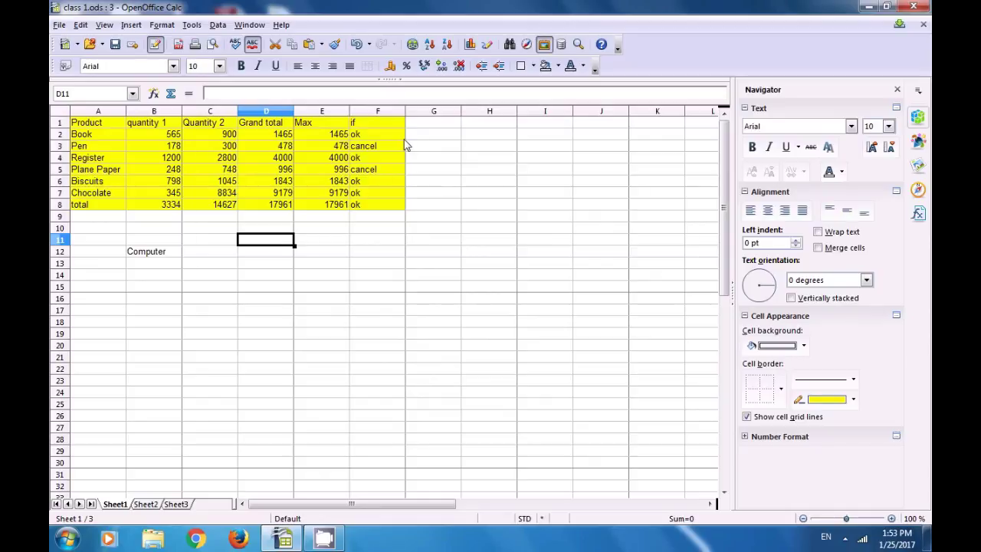
pyautogui.click(99, 235)
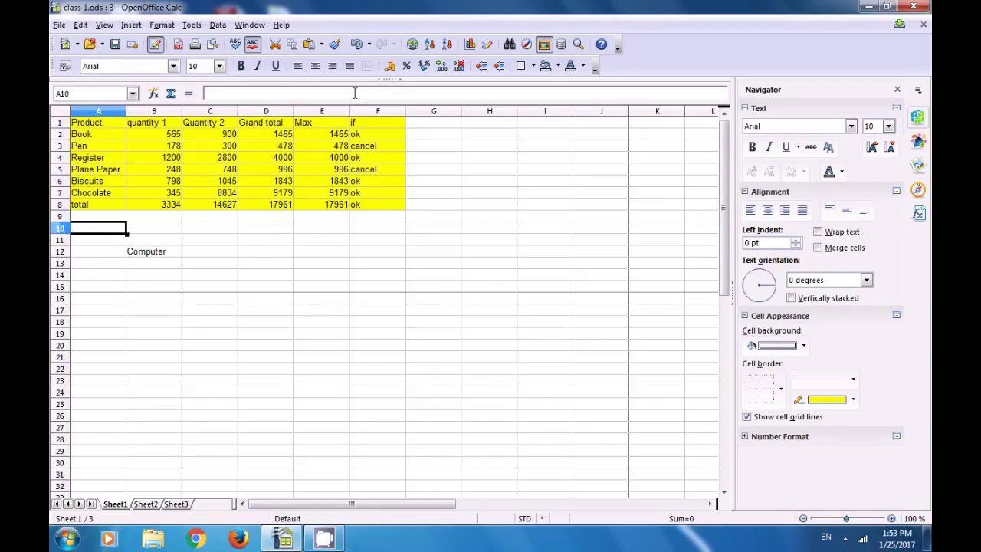
# - Insert a document hyperlink in A10 pointing to calc class 1.pdf on the Desktop
pyautogui.click(413, 44)
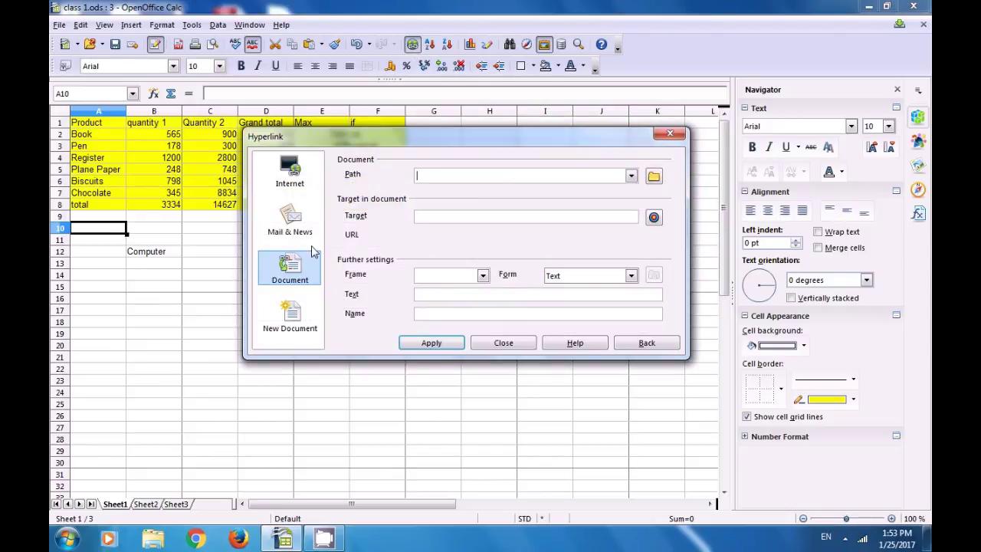
pyautogui.click(307, 275)
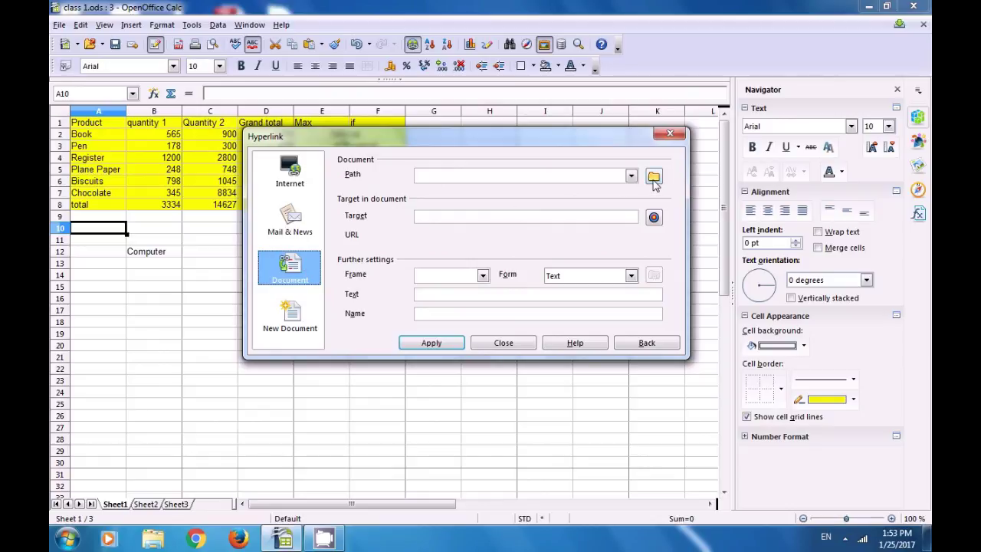
pyautogui.click(654, 177)
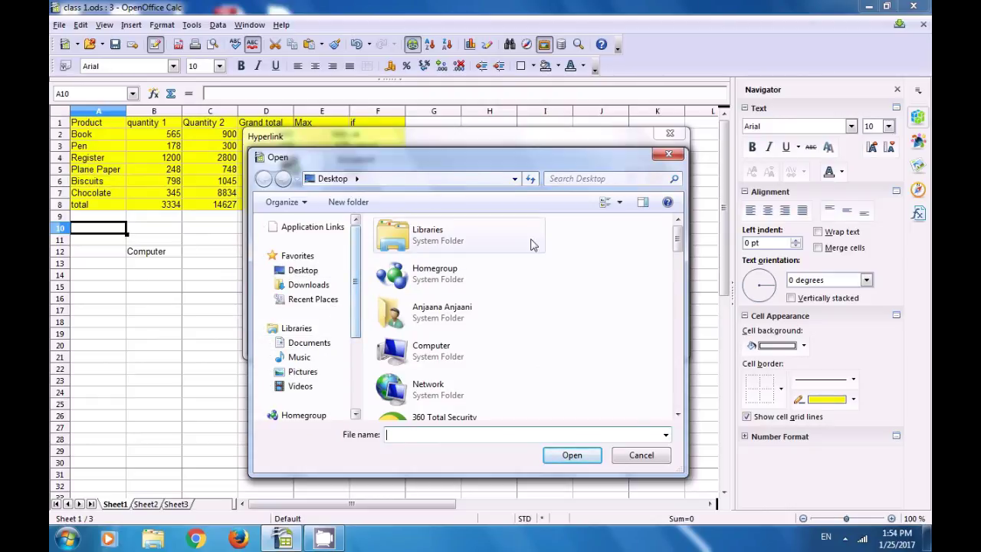
pyautogui.moveTo(678, 244); pyautogui.dragTo(667, 341)
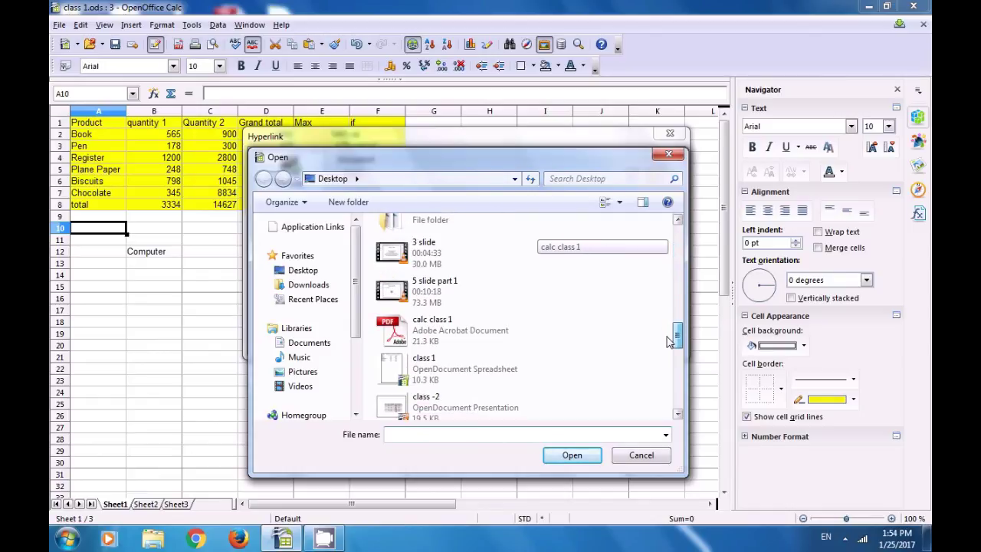
pyautogui.click(445, 336)
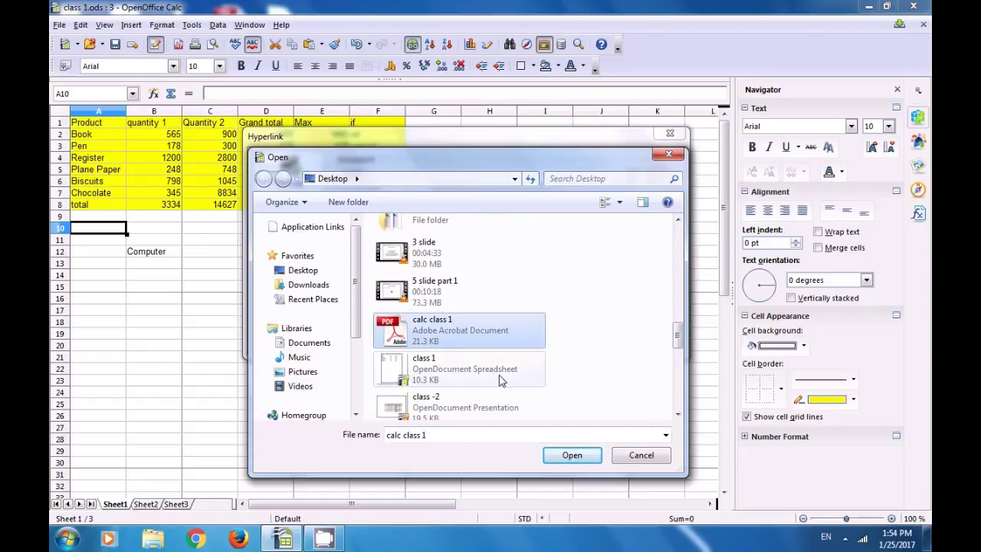
pyautogui.click(565, 457)
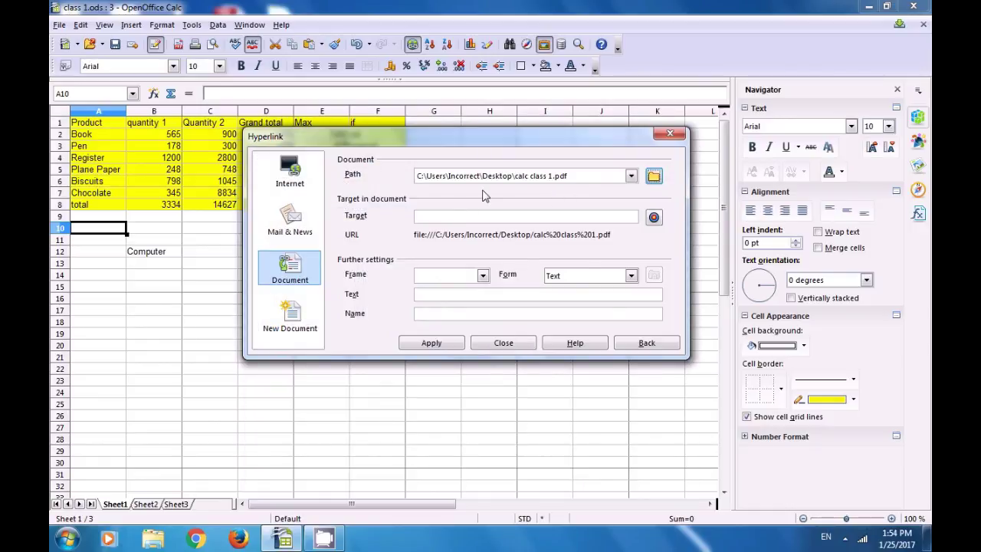
pyautogui.click(435, 344)
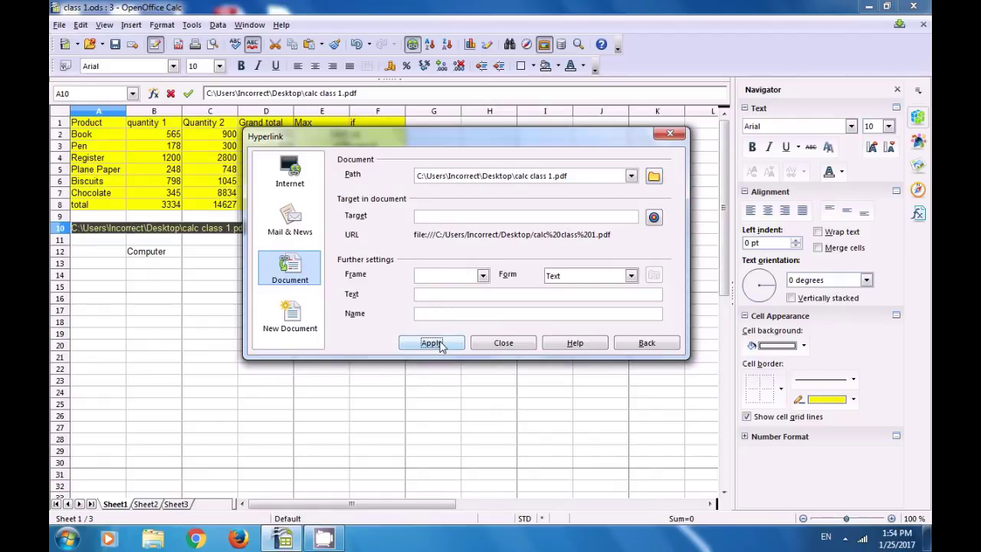
pyautogui.click(504, 347)
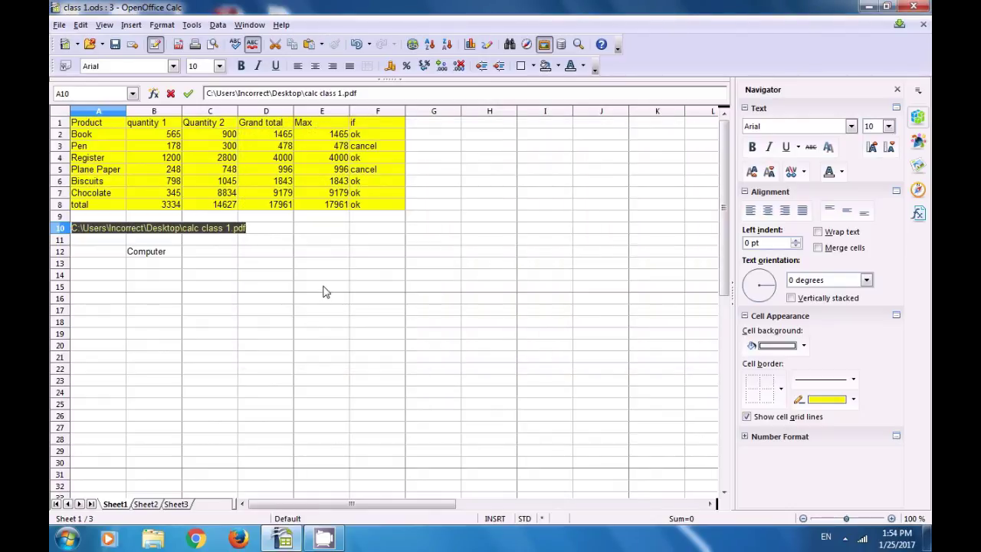
pyautogui.click(323, 289)
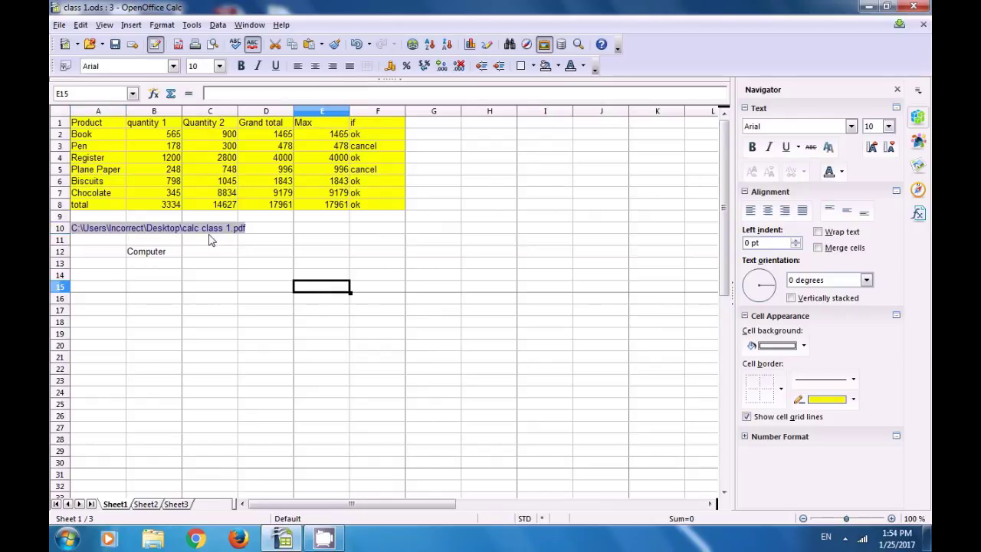
# - Follow the A10 link to open calc class 1.pdf in Adobe Reader
pyautogui.click(110, 256)
pyautogui.click(122, 279)
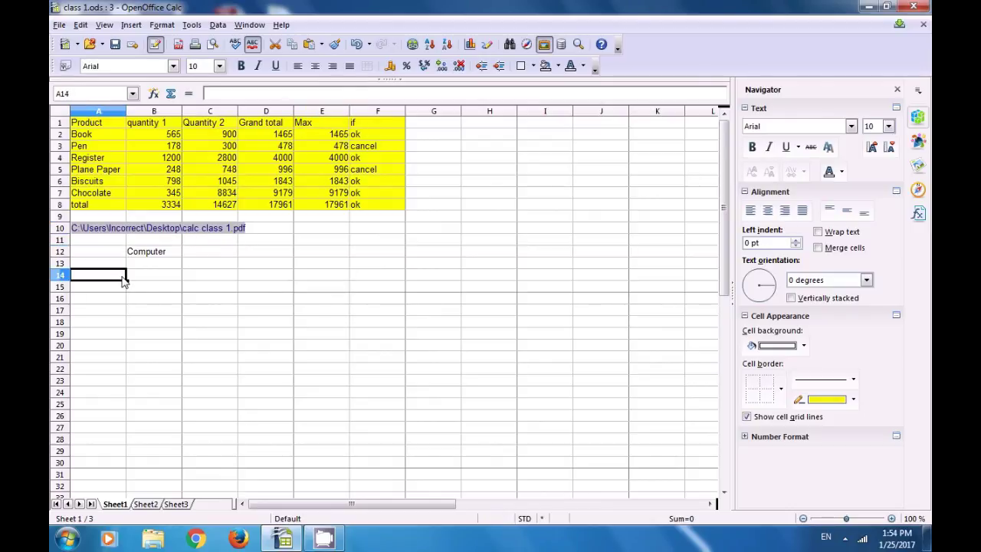
pyautogui.click(112, 233)
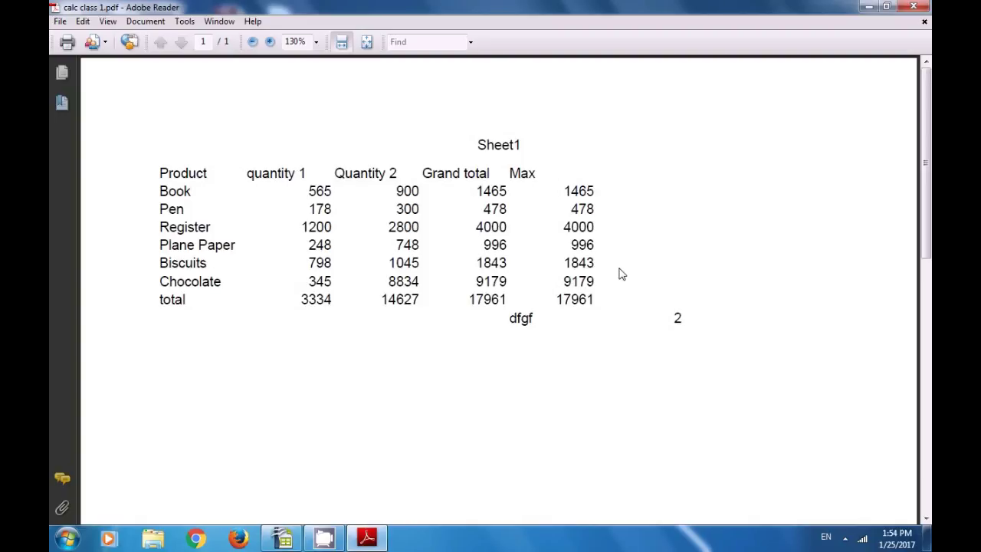
# - Close the Adobe Reader window showing calc class 1.pdf
pyautogui.click(914, 8)
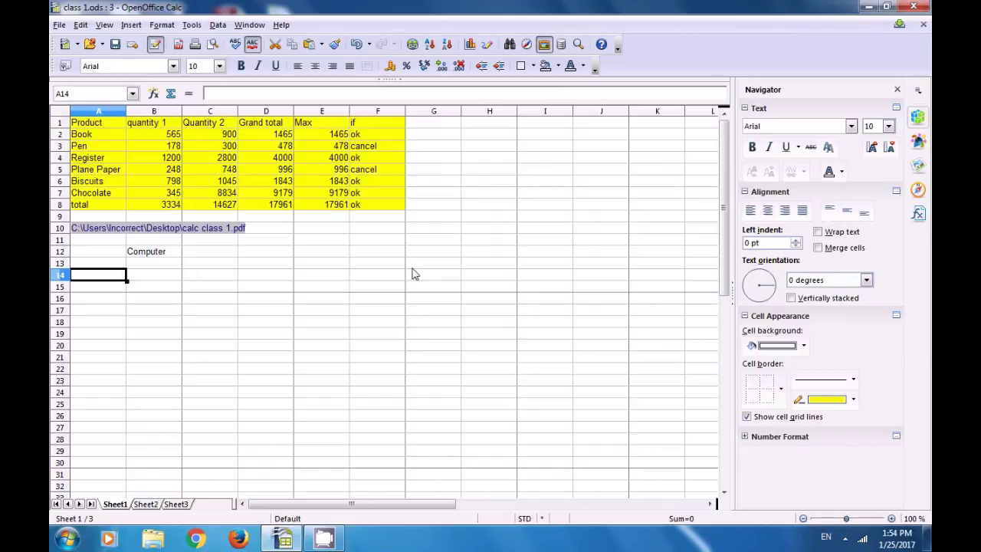
pyautogui.click(413, 267)
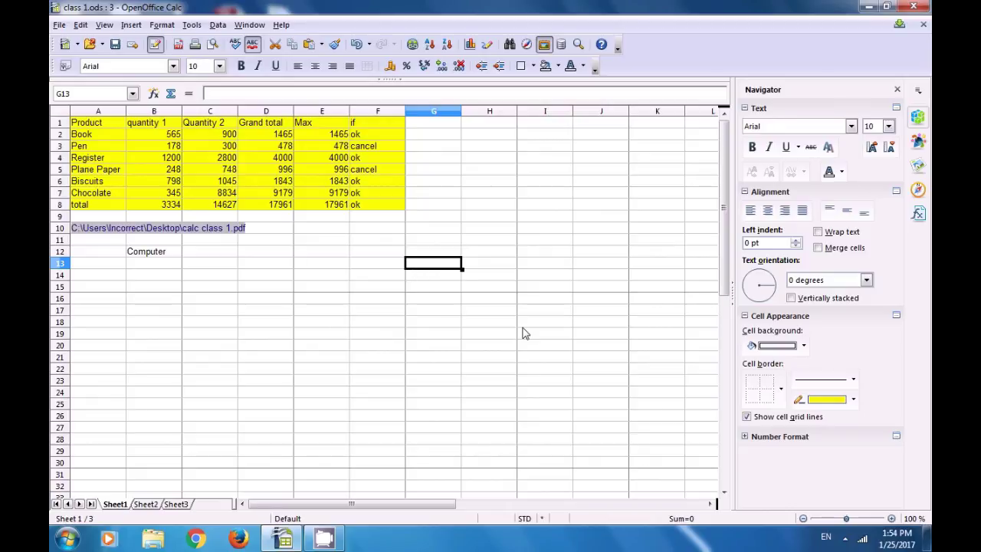
pyautogui.click(843, 539)
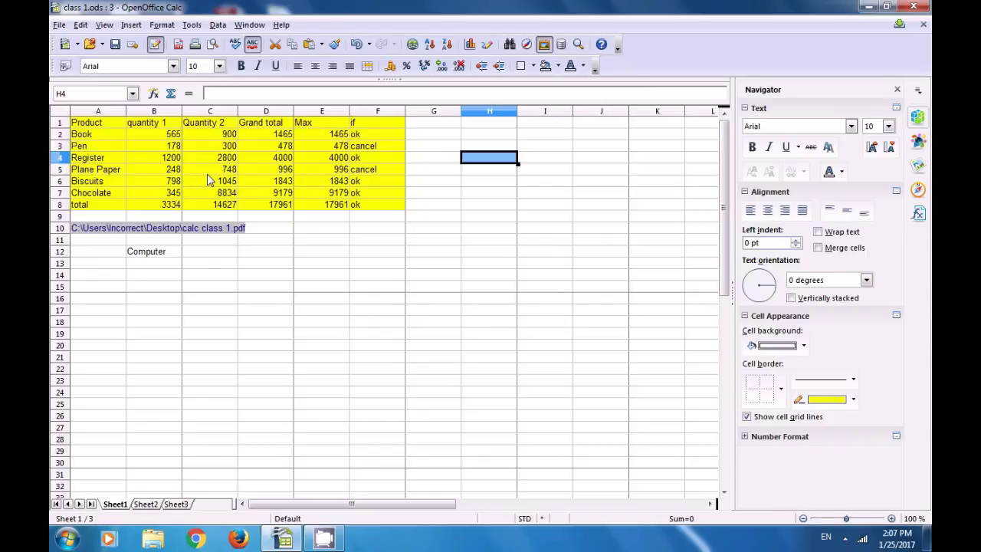
# - Sort only the quantity 1 cells B1:B8 ascending, giving 178 to 1200
pyautogui.moveTo(154, 128); pyautogui.dragTo(167, 207)
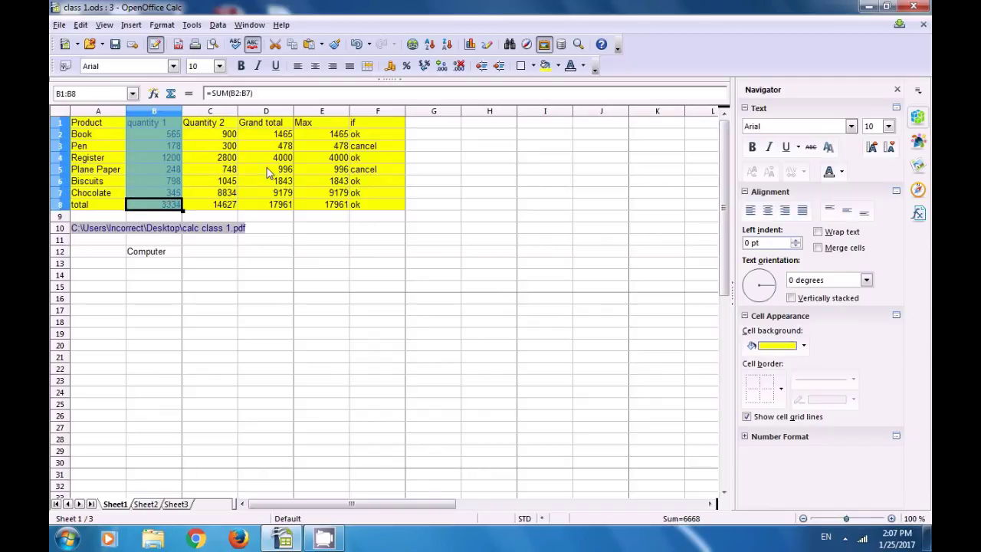
pyautogui.click(428, 45)
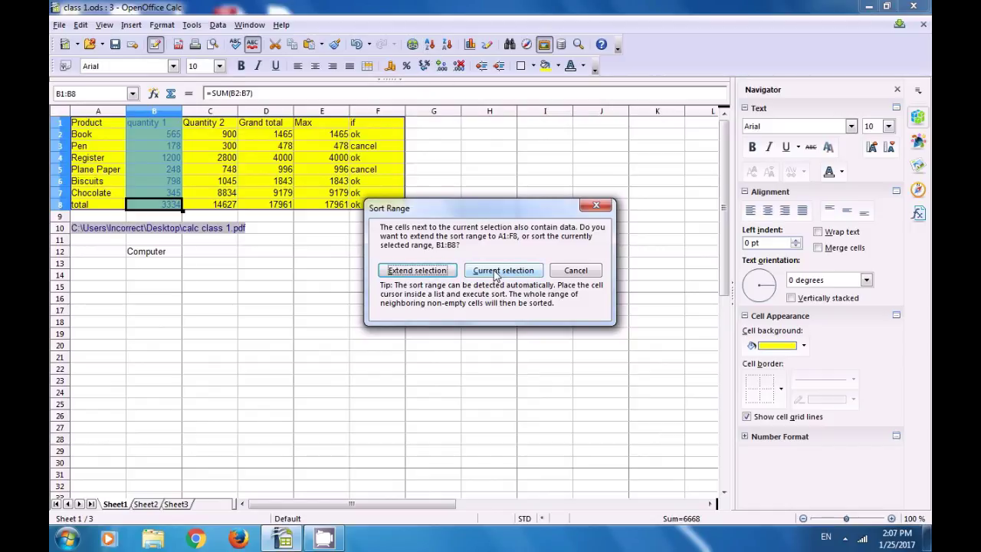
pyautogui.click(496, 273)
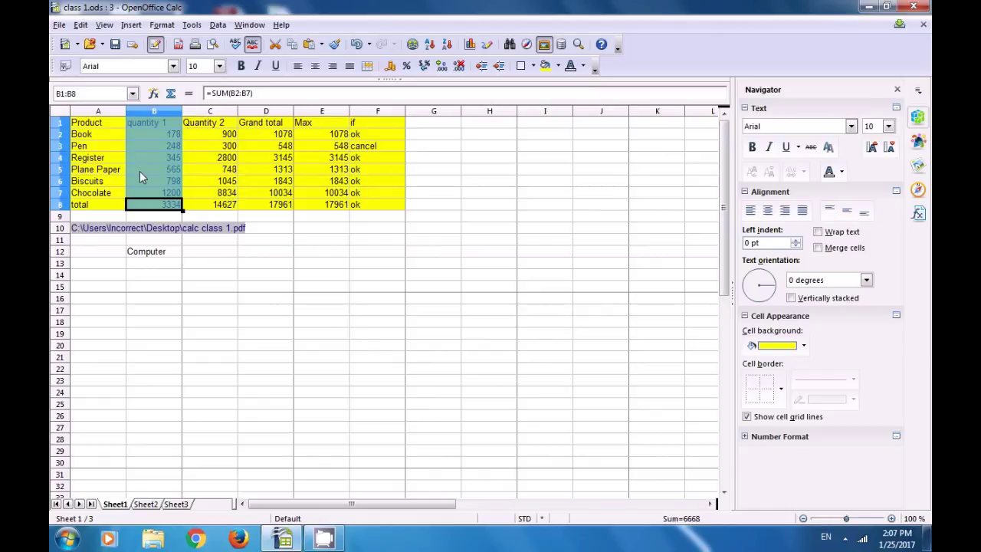
pyautogui.click(190, 242)
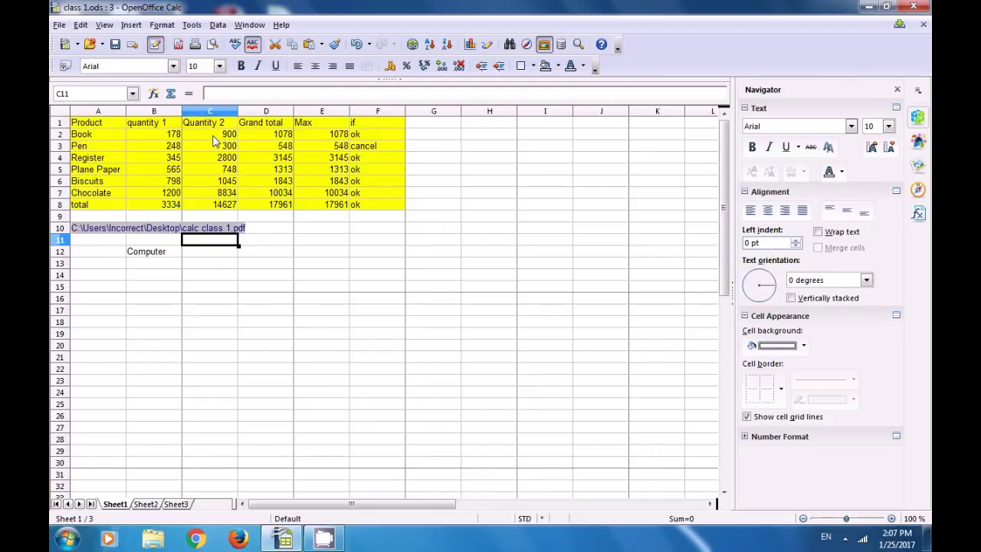
# - Sort the Quantity 2 cells C2:C8 on their own as the current selection
pyautogui.moveTo(214, 138); pyautogui.dragTo(227, 205)
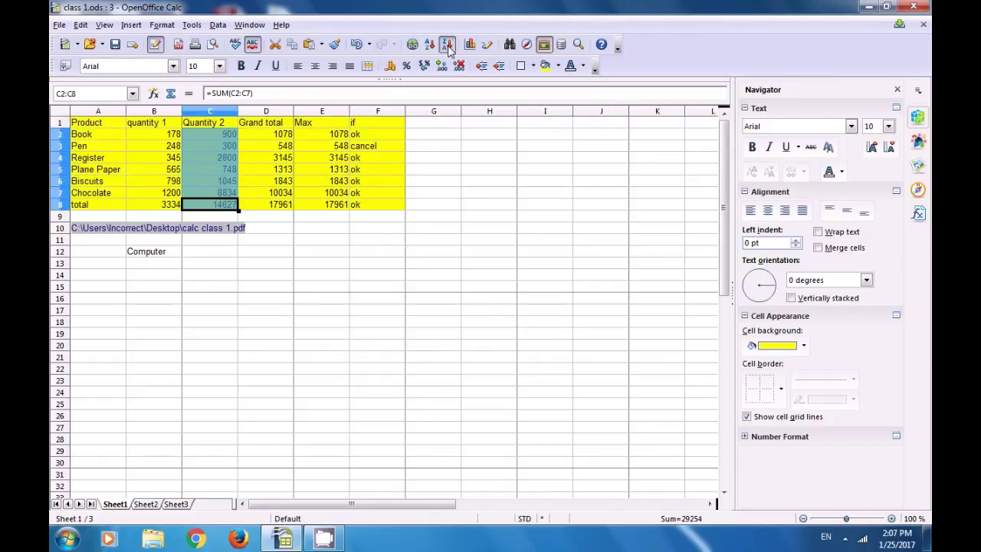
pyautogui.click(449, 48)
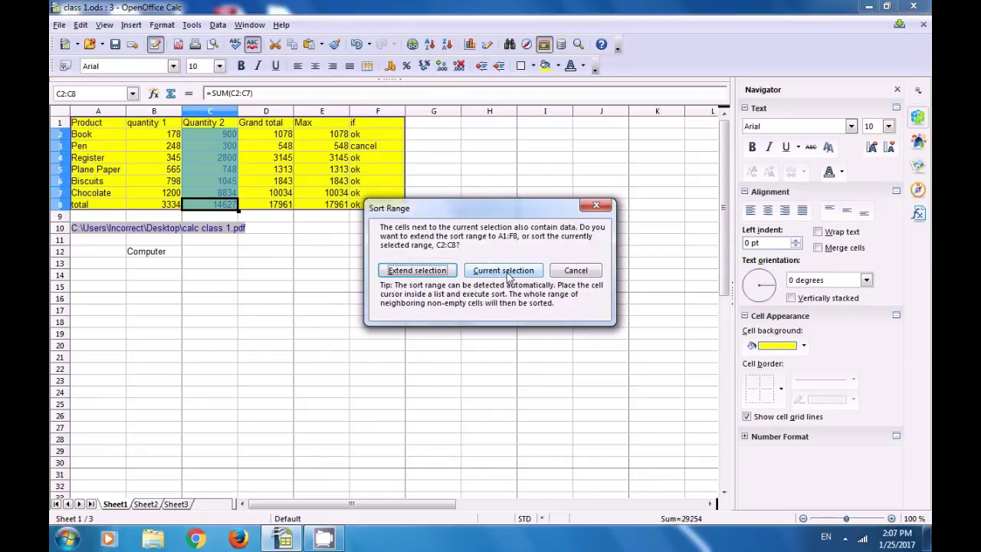
pyautogui.click(506, 273)
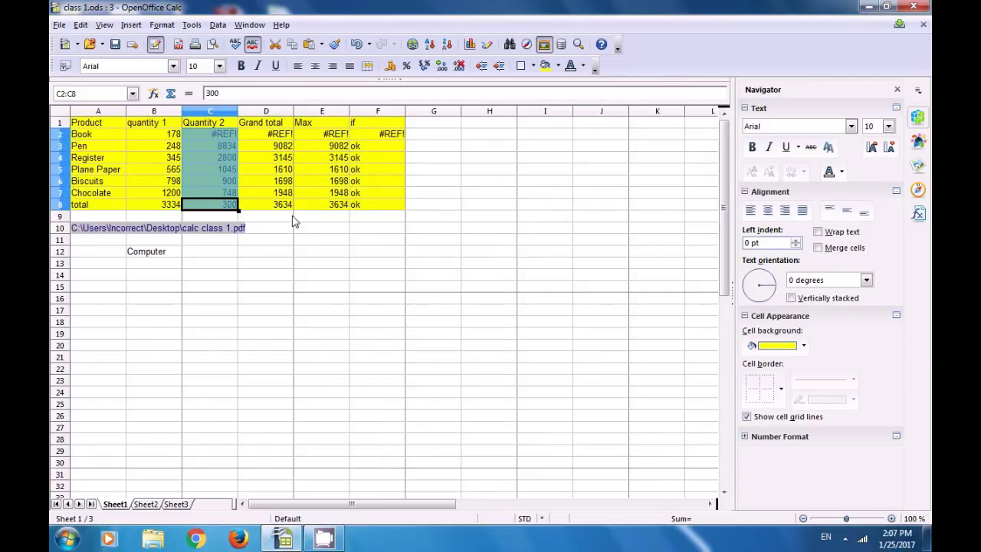
pyautogui.click(271, 254)
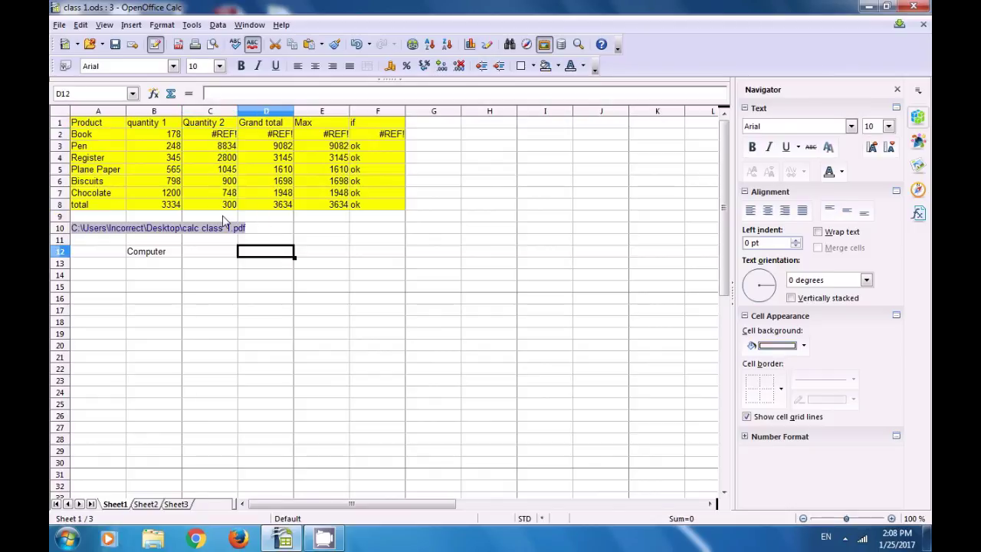
# - Re-sort the Quantity 2 values ascending, 300 to 2800, then select C1:C8
pyautogui.moveTo(222, 135); pyautogui.dragTo(228, 205)
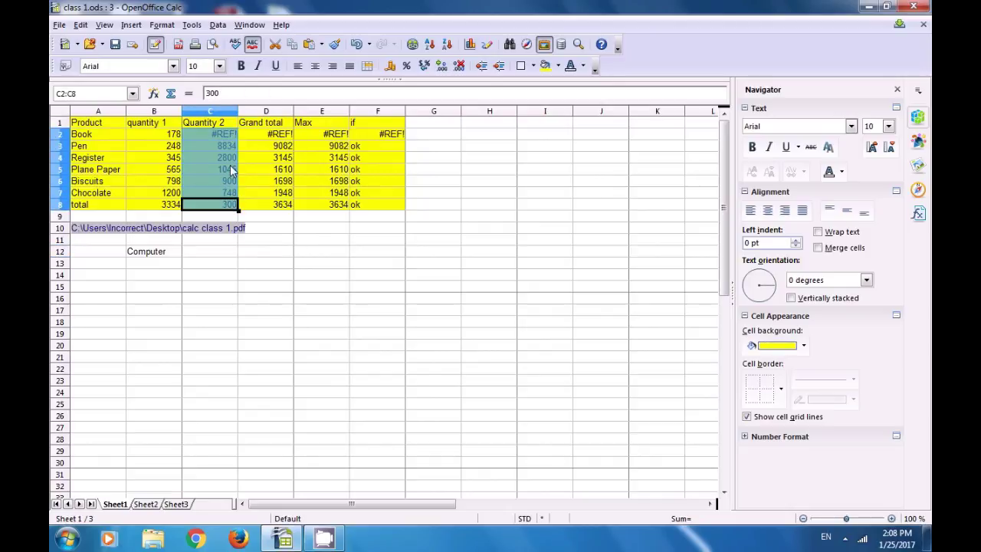
pyautogui.click(429, 46)
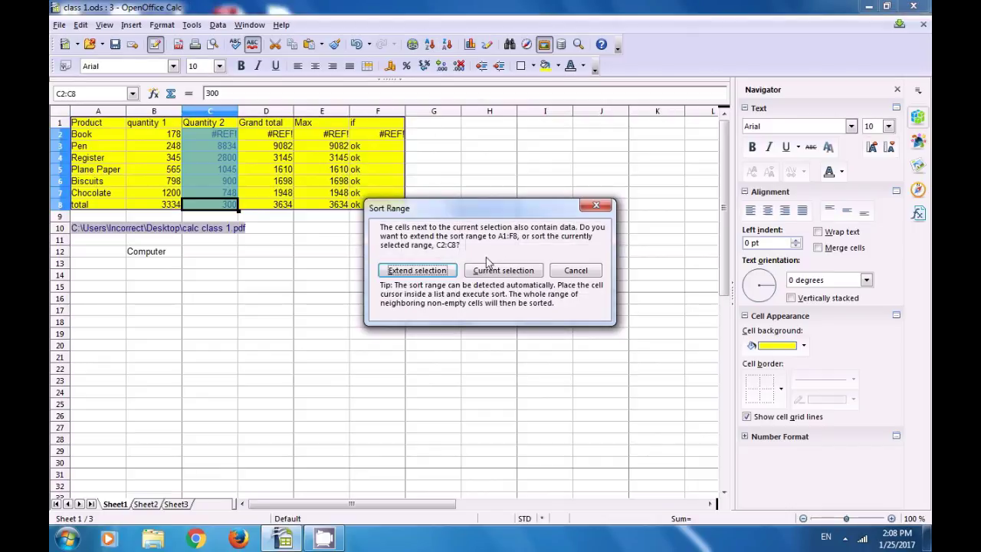
pyautogui.click(497, 270)
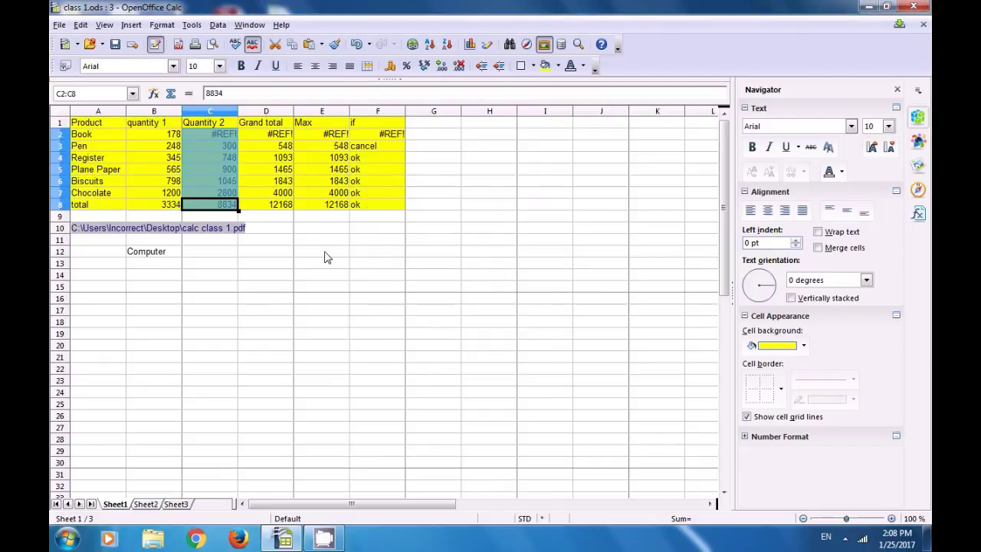
pyautogui.click(323, 256)
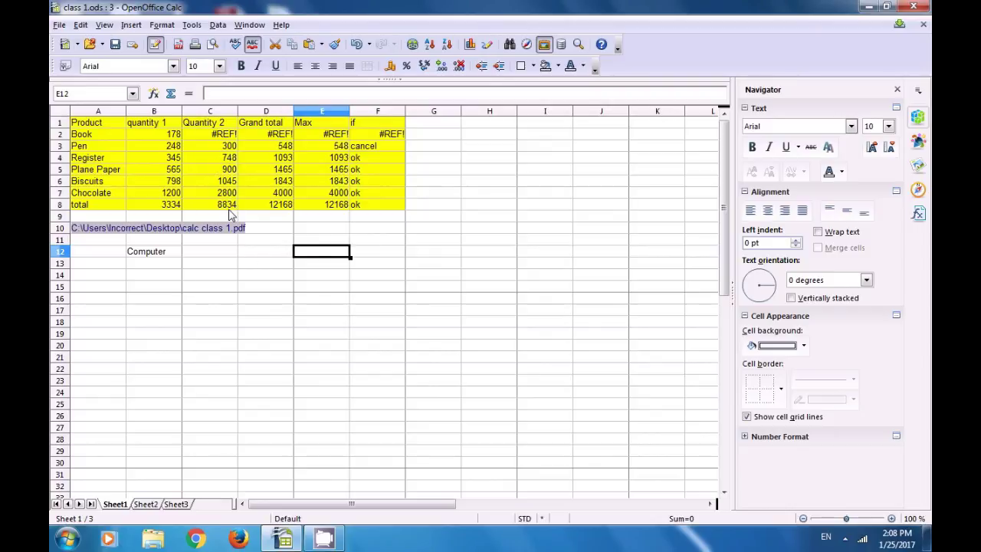
pyautogui.click(253, 288)
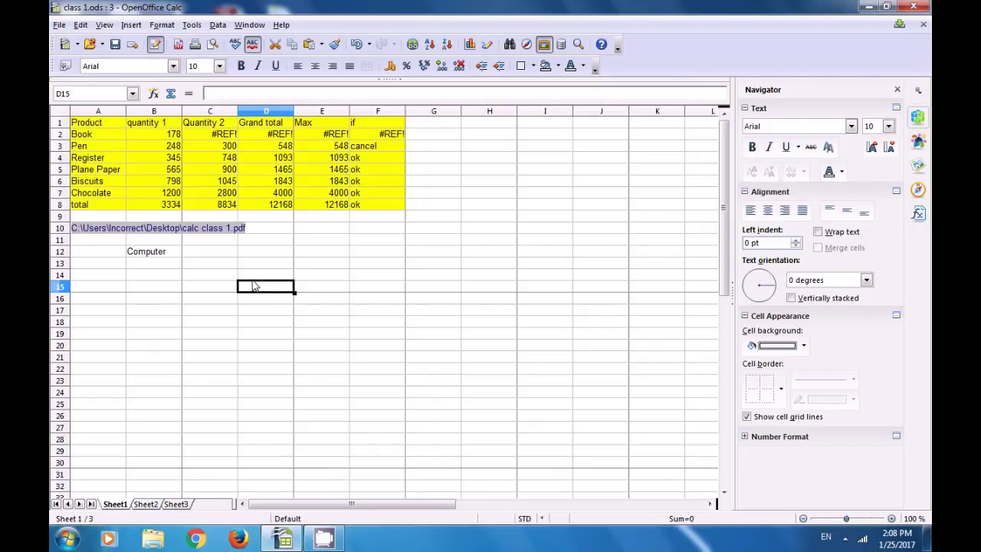
pyautogui.click(254, 284)
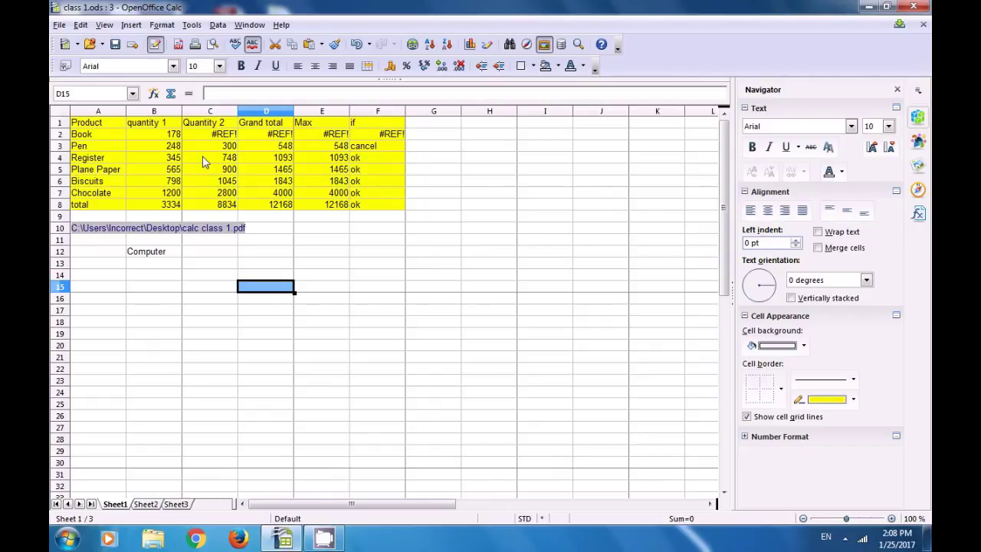
pyautogui.moveTo(206, 125); pyautogui.dragTo(219, 198)
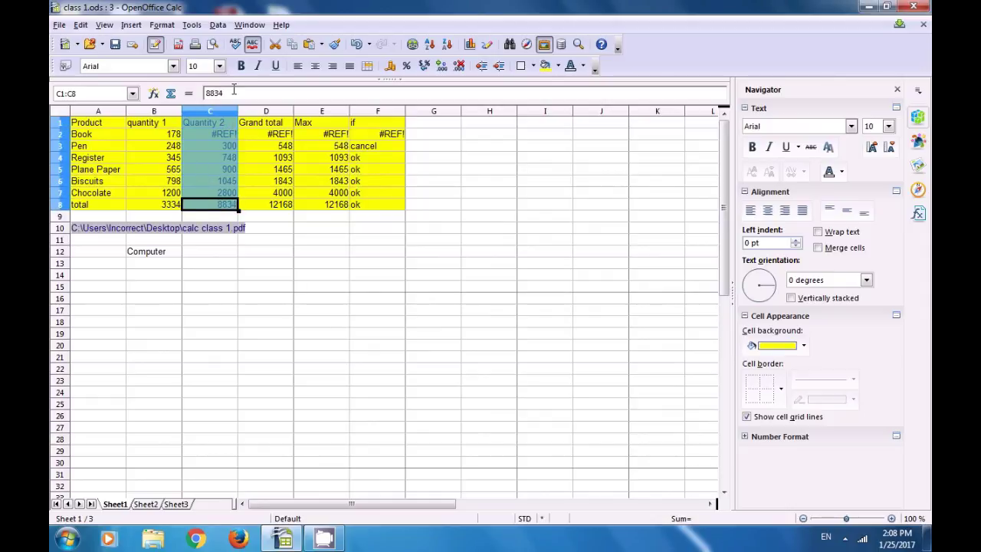
# - Sort the selected Quantity 2 cells descending via Data > Sort, current selection only
pyautogui.click(218, 25)
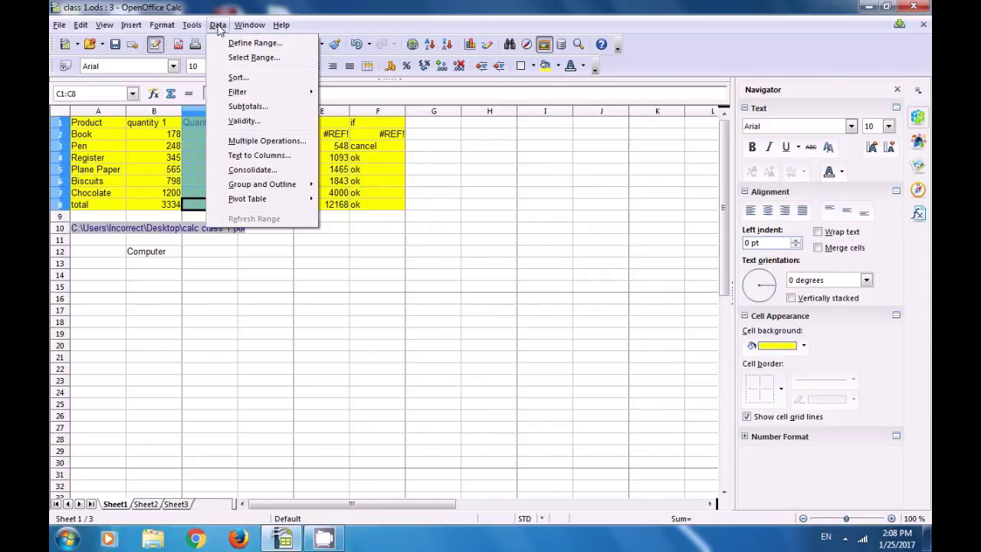
pyautogui.click(238, 78)
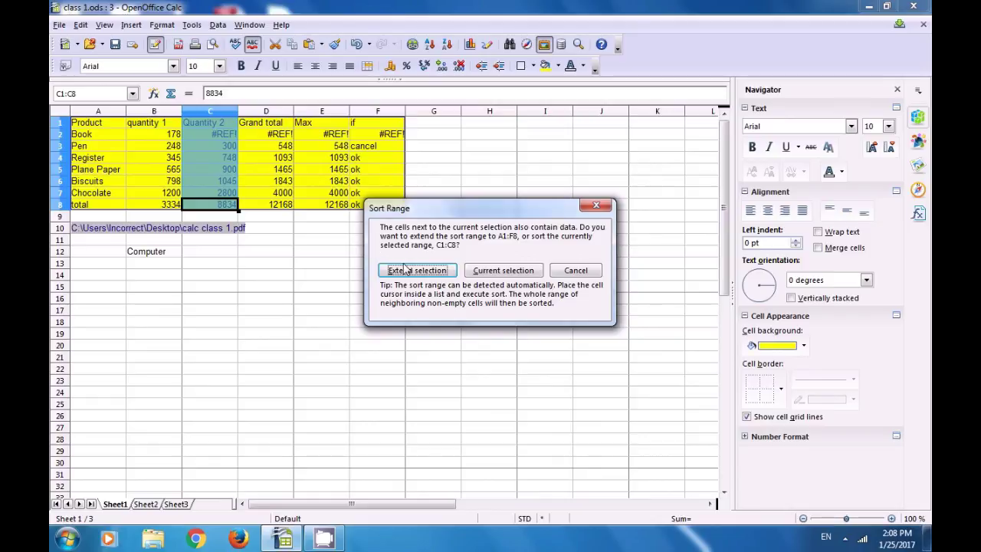
pyautogui.click(469, 273)
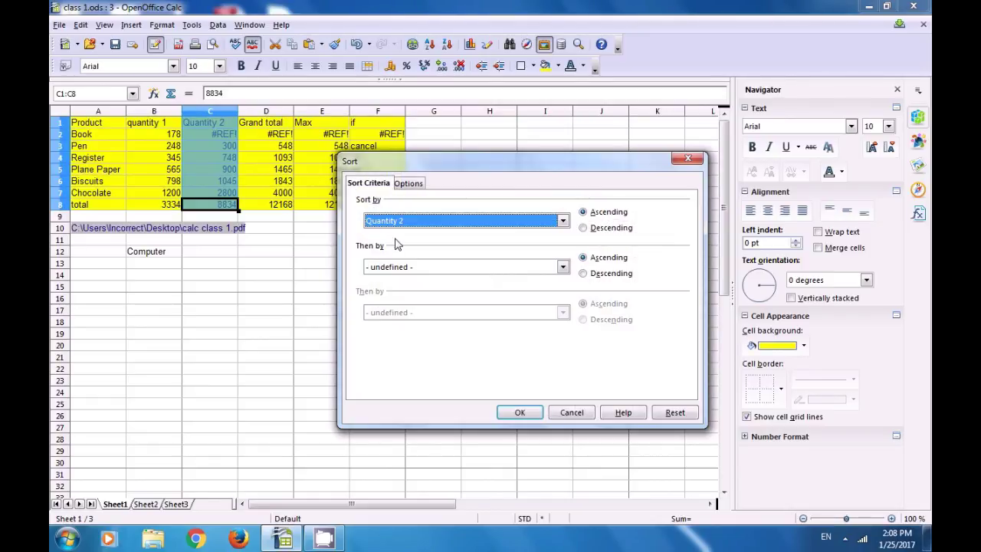
pyautogui.click(583, 228)
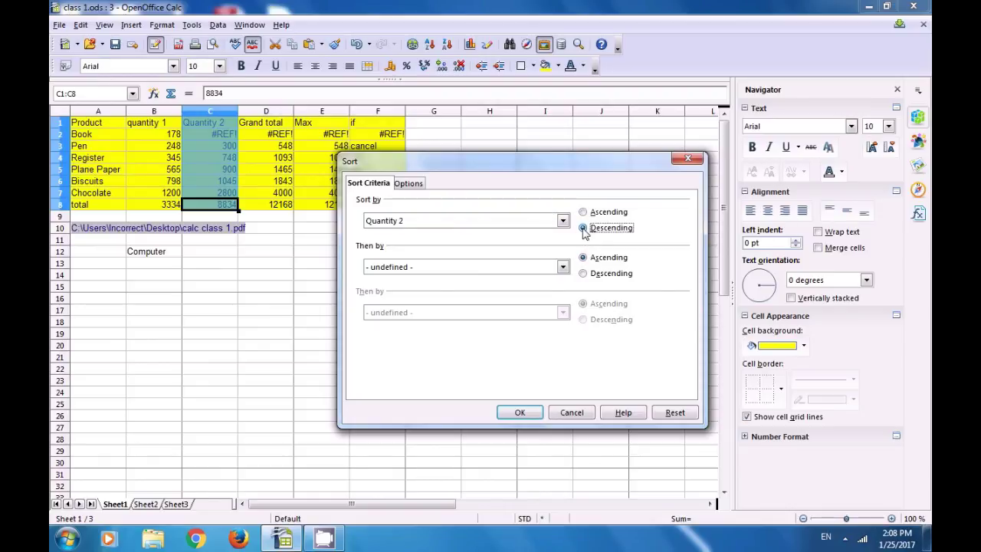
pyautogui.click(525, 414)
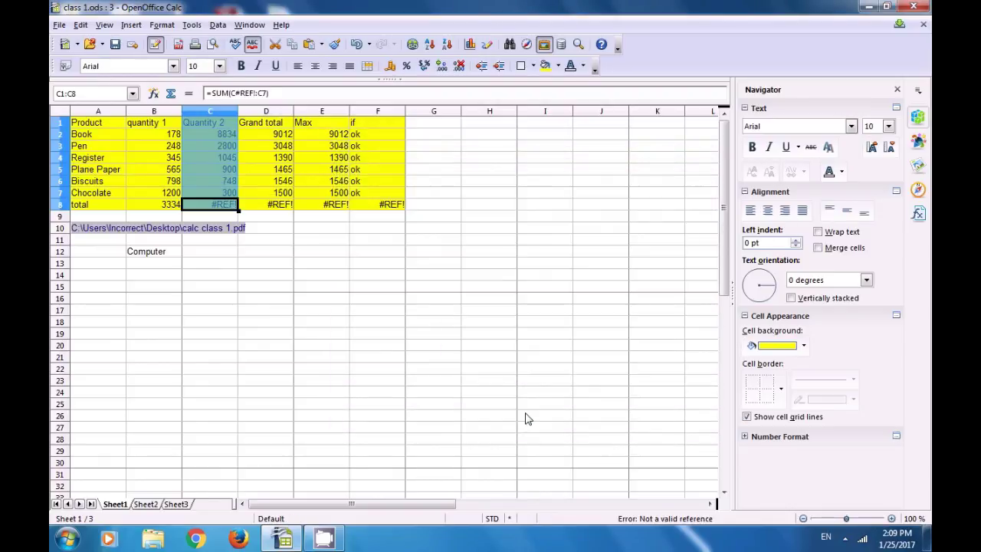
# - Deselect the sorted column, select cell D14 and bring up the Insert menu
pyautogui.click(378, 313)
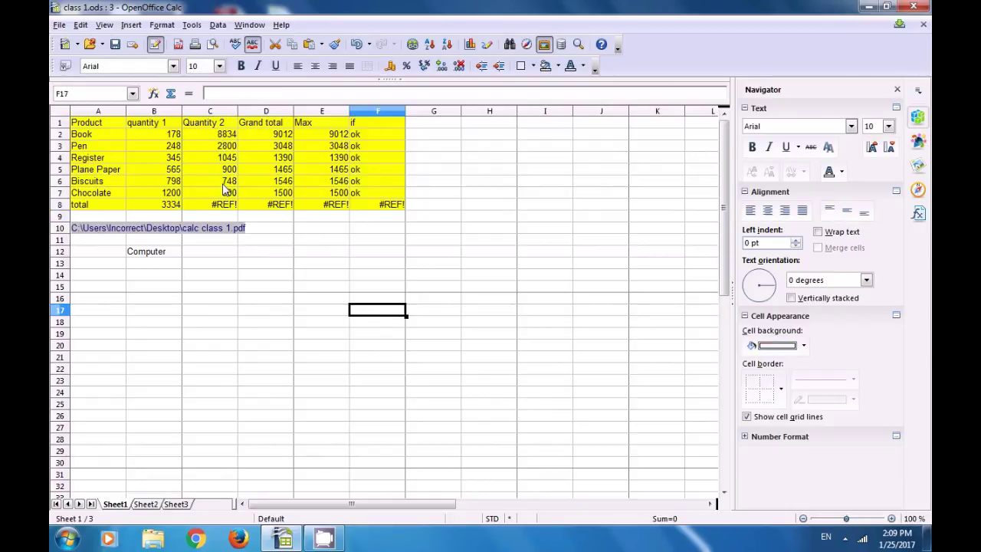
pyautogui.click(256, 278)
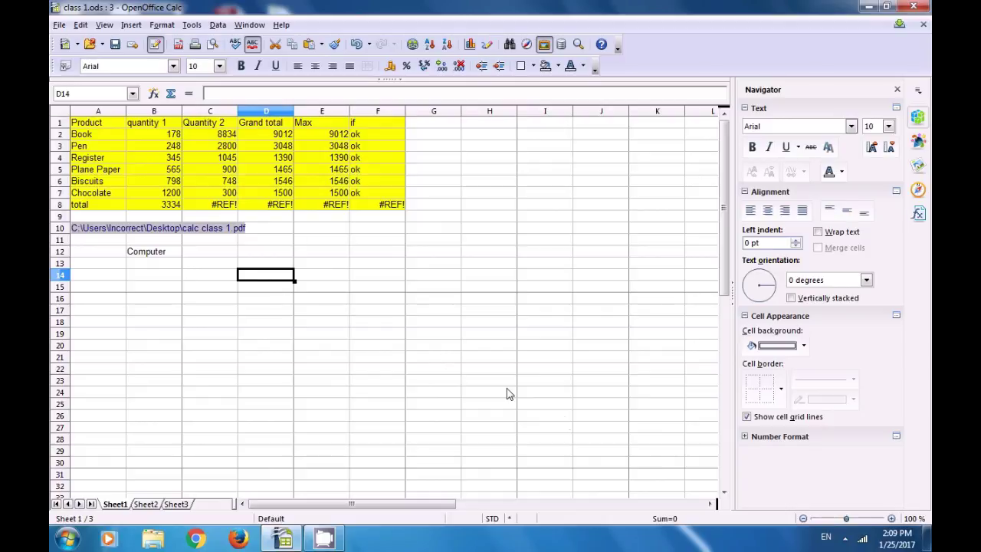
pyautogui.click(846, 539)
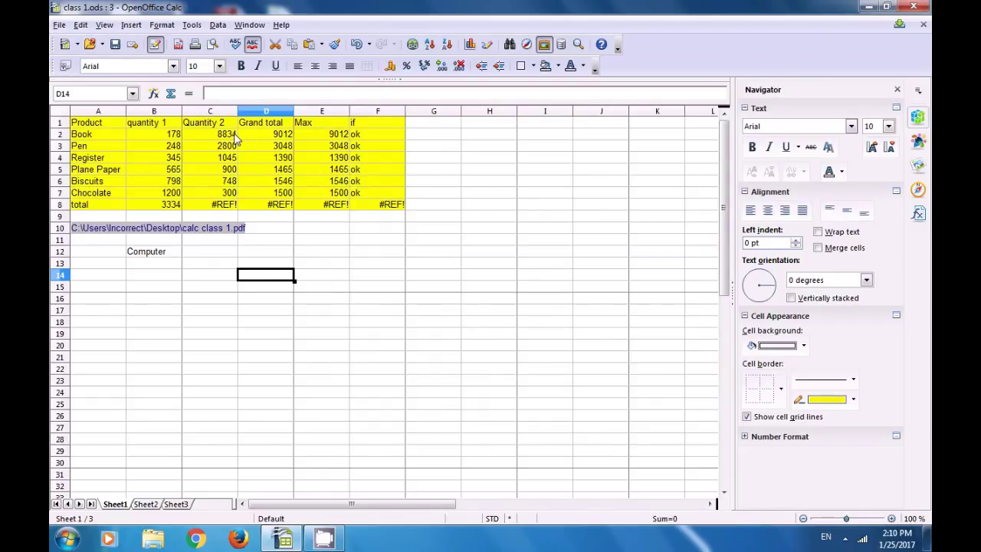
pyautogui.click(132, 25)
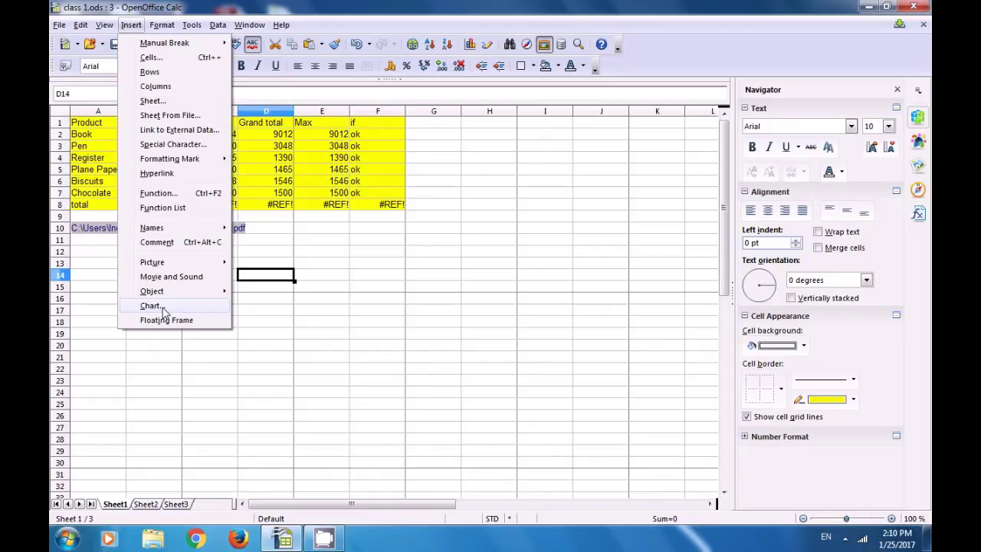
# - Start a column chart from D14 and advance the Chart Wizard to its data range step
pyautogui.click(336, 322)
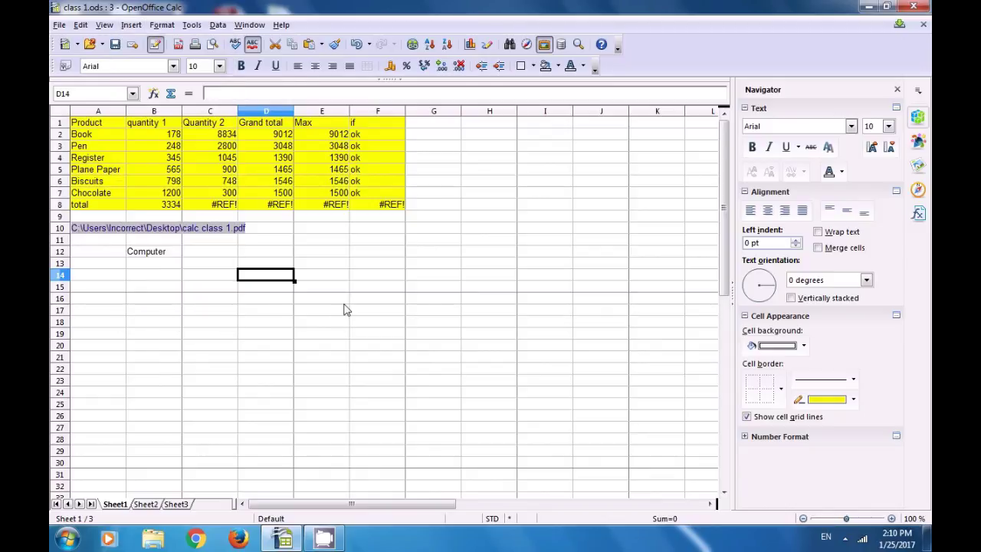
pyautogui.click(469, 45)
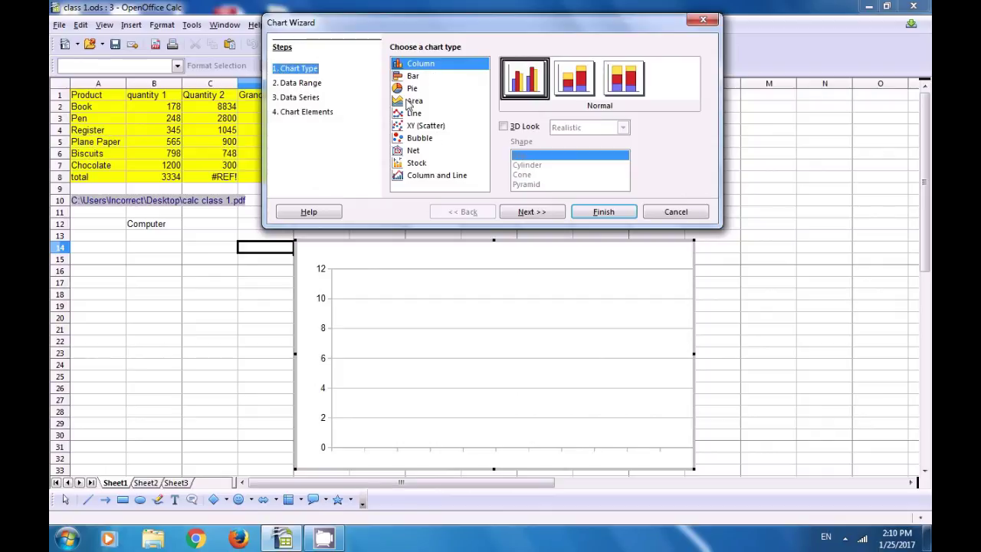
pyautogui.click(526, 215)
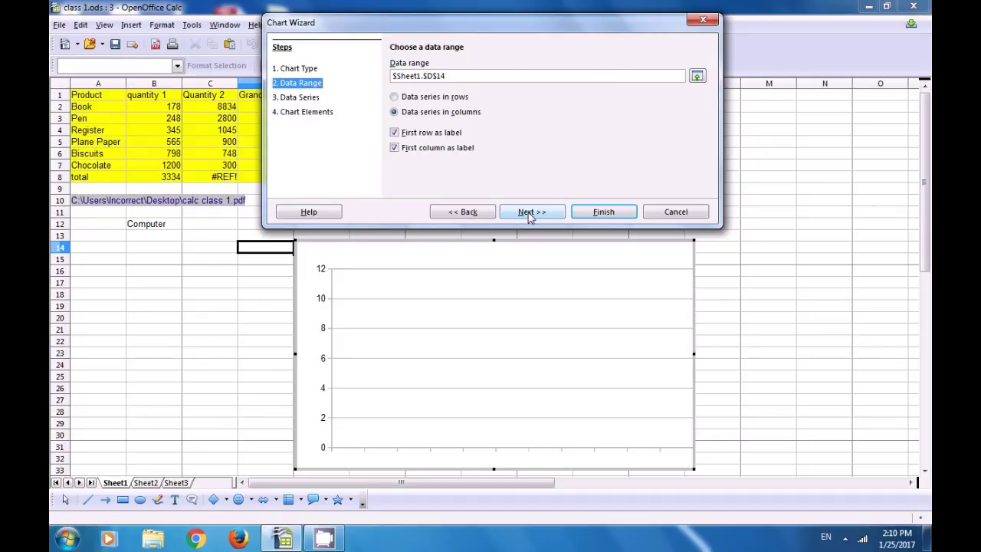
# - Set the chart data range to B1:E7 with data series in columns
pyautogui.click(696, 78)
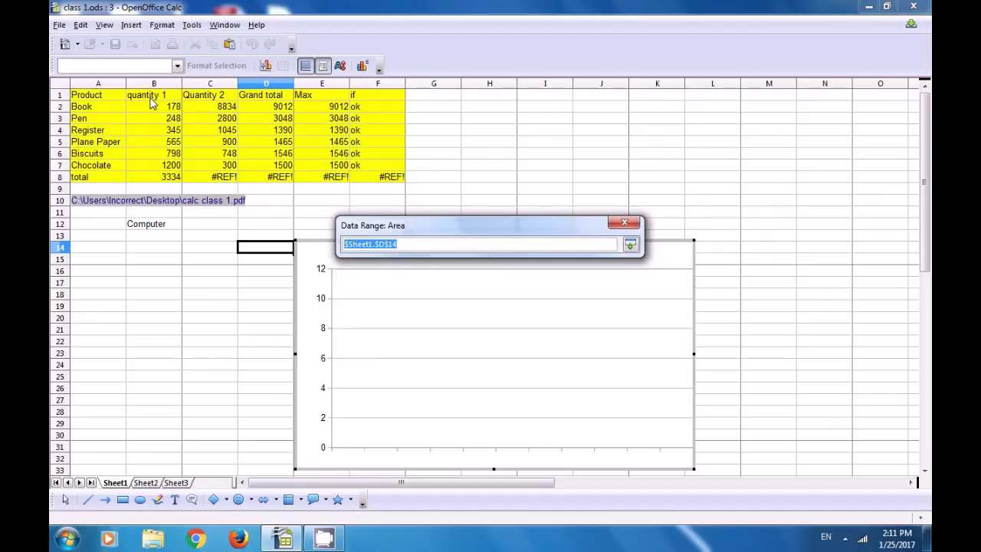
pyautogui.moveTo(151, 97); pyautogui.dragTo(337, 164)
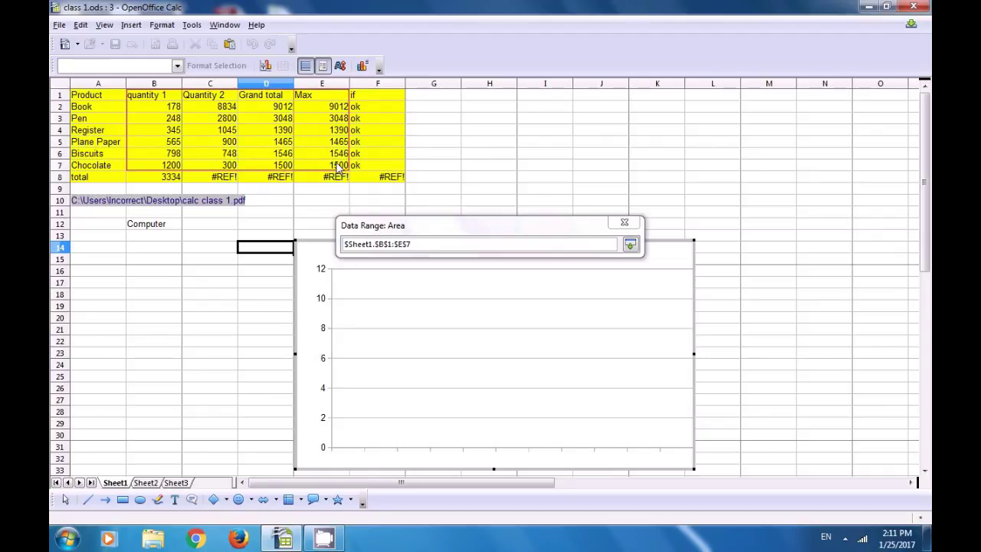
pyautogui.moveTo(338, 168); pyautogui.dragTo(338, 168)
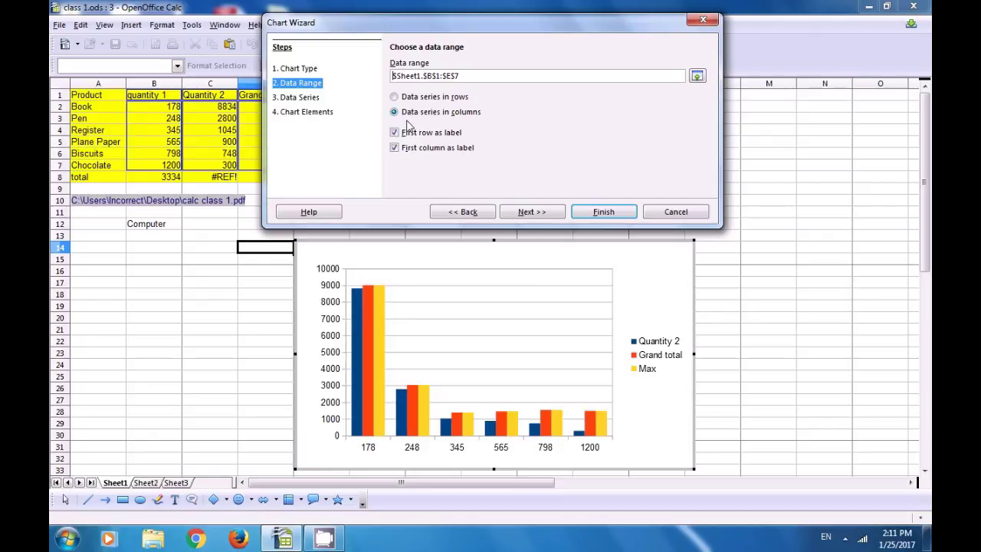
pyautogui.click(394, 97)
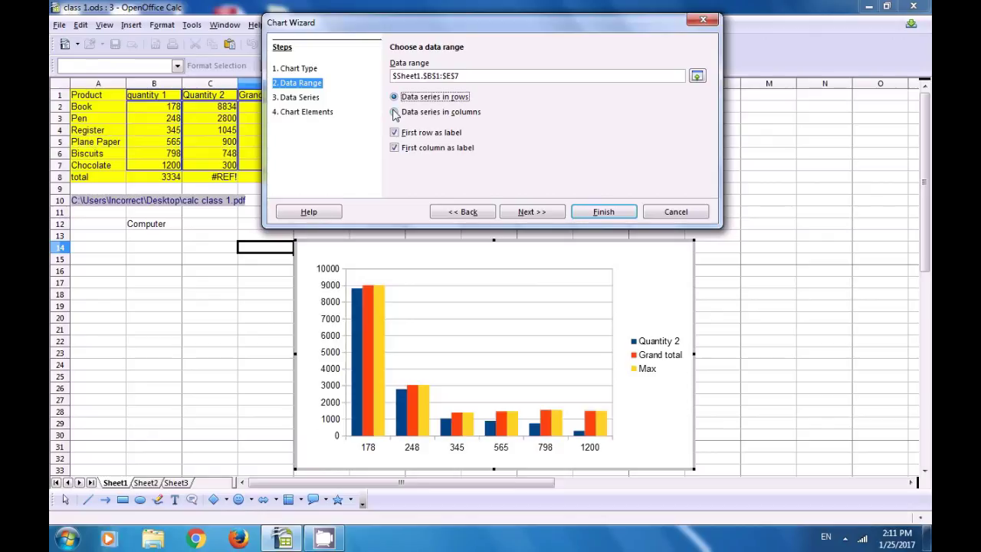
pyautogui.click(395, 112)
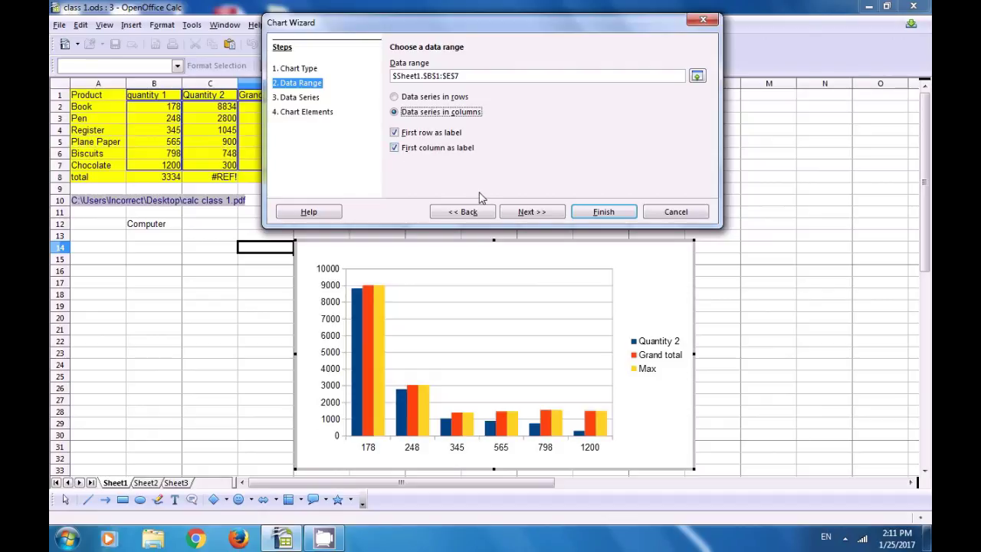
pyautogui.click(525, 214)
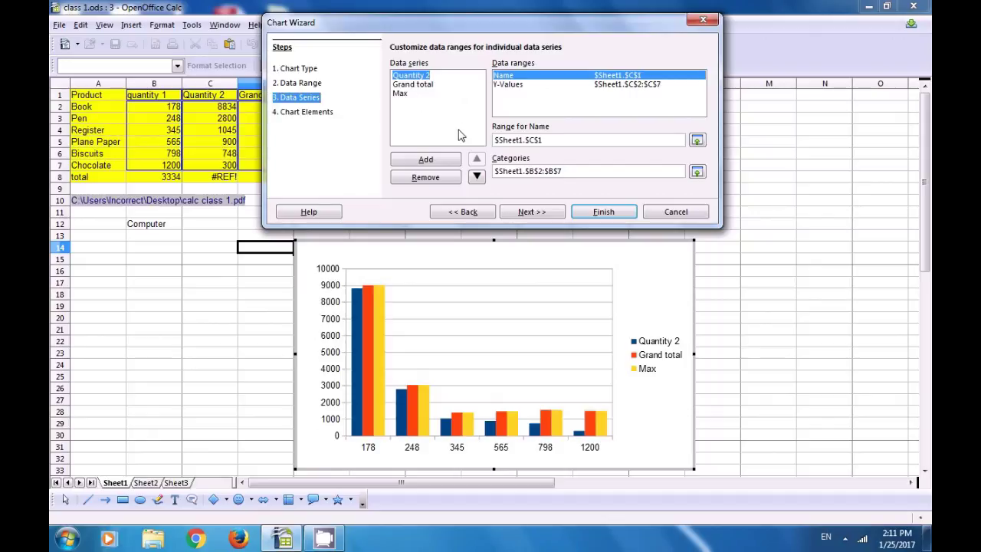
# - Move the Max series to the top, return it to last place, and continue to chart elements
pyautogui.click(427, 86)
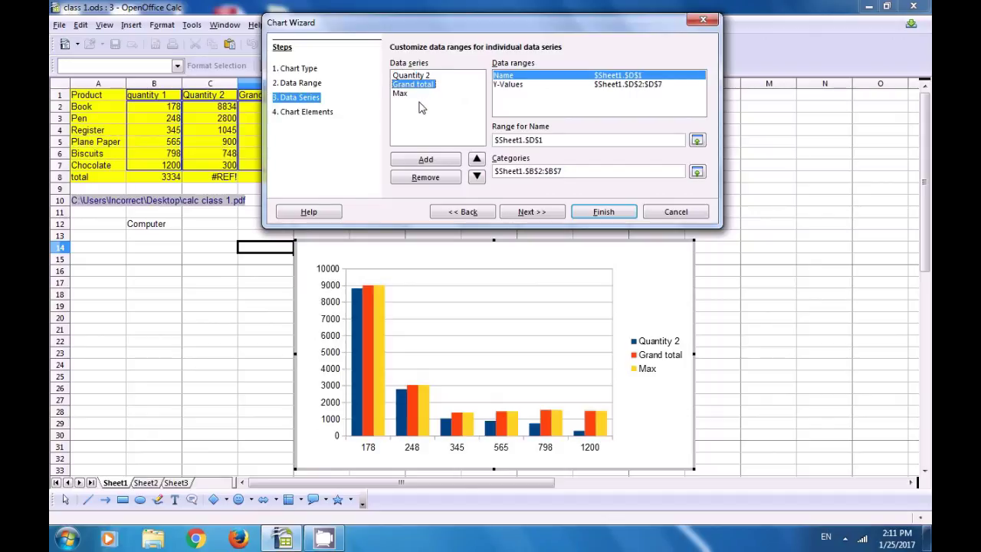
pyautogui.click(406, 93)
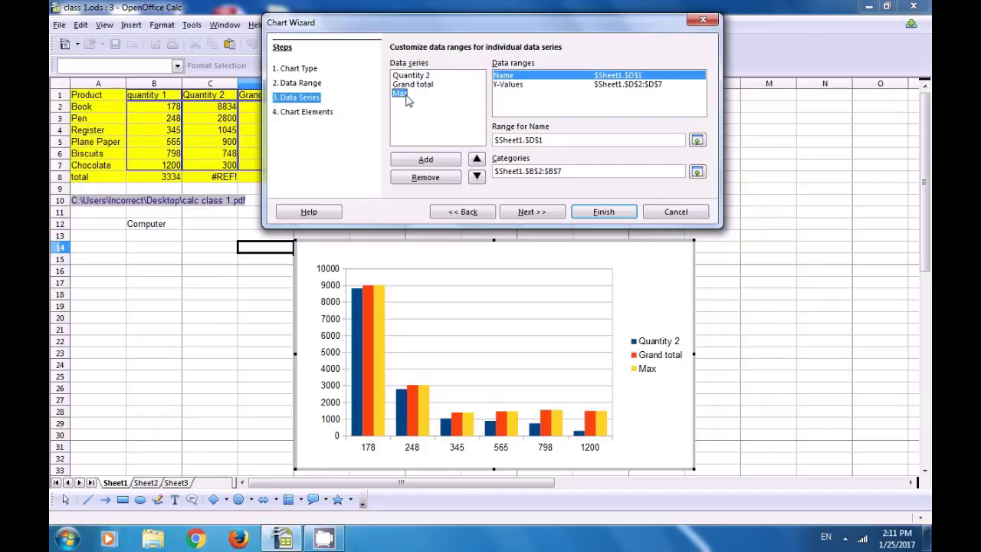
pyautogui.click(477, 160)
pyautogui.click(477, 160)
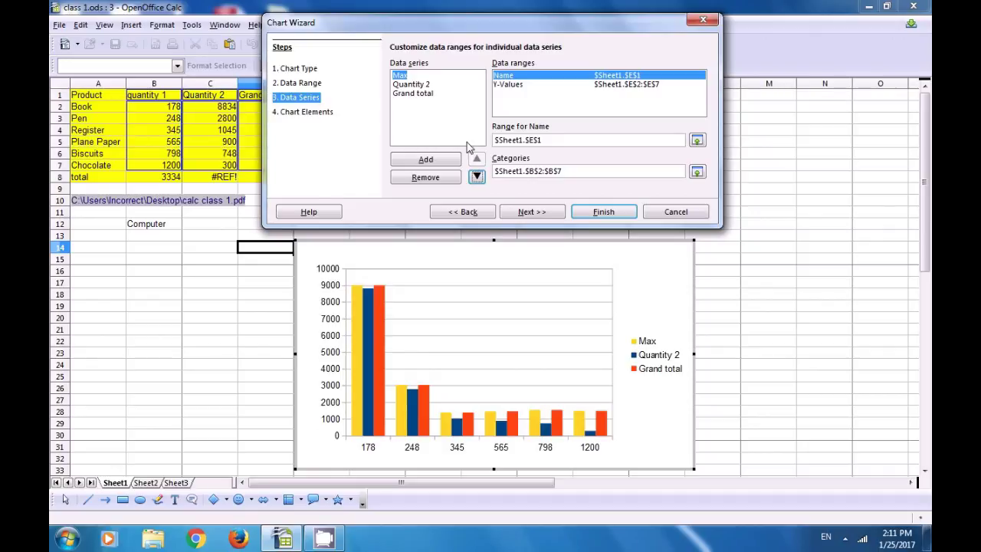
pyautogui.click(477, 177)
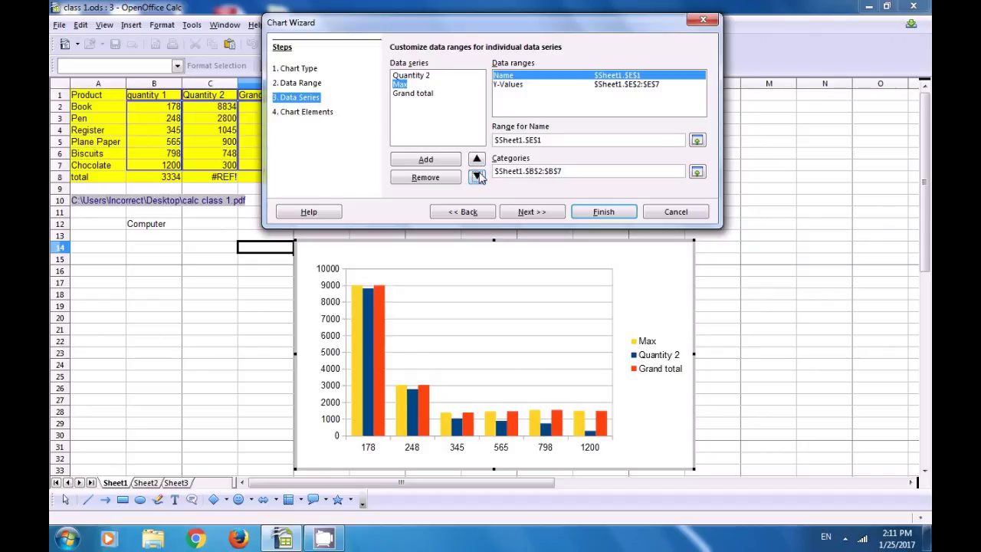
pyautogui.click(477, 177)
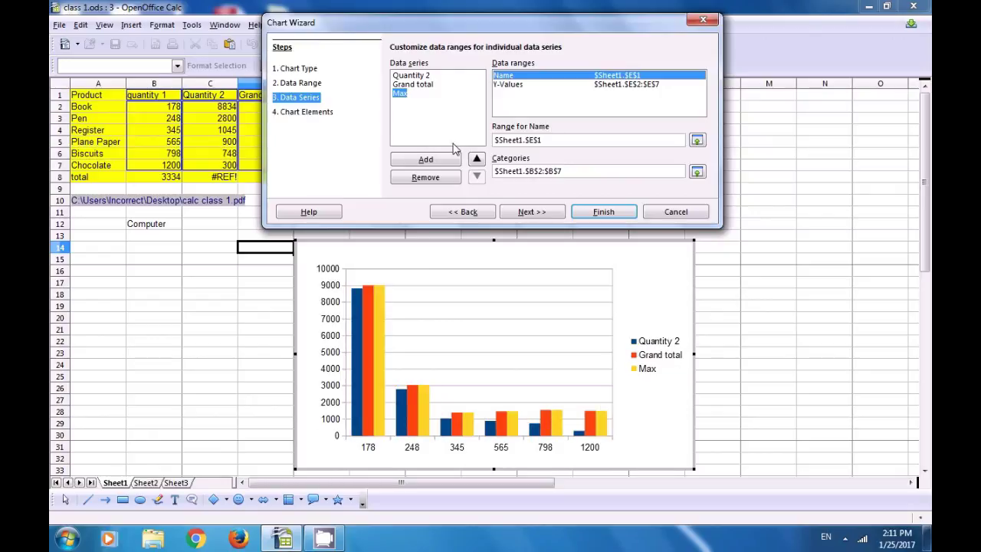
pyautogui.click(528, 212)
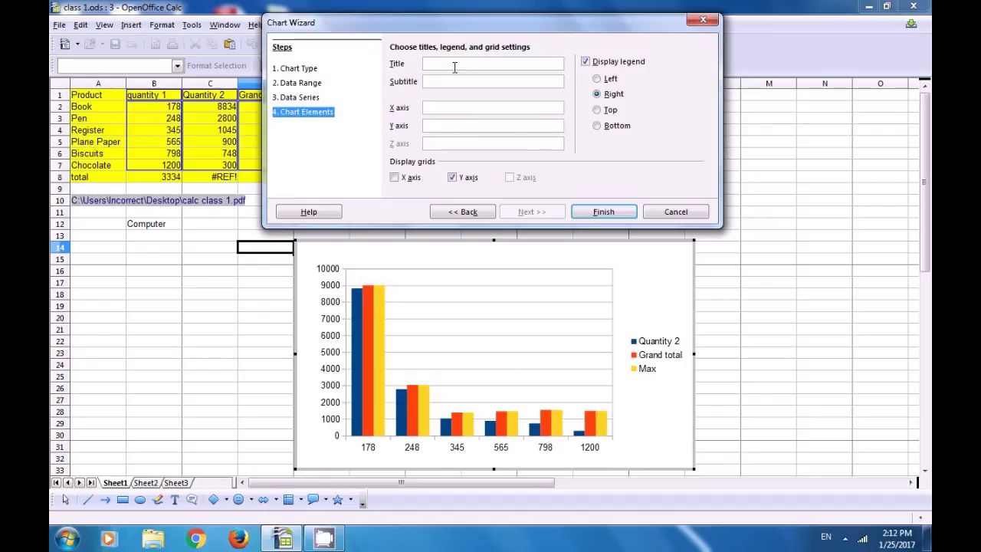
# - Title the chart 'products details', add X axis grid lines, and finish the chart
pyautogui.write('products details')
pyautogui.click(456, 107)
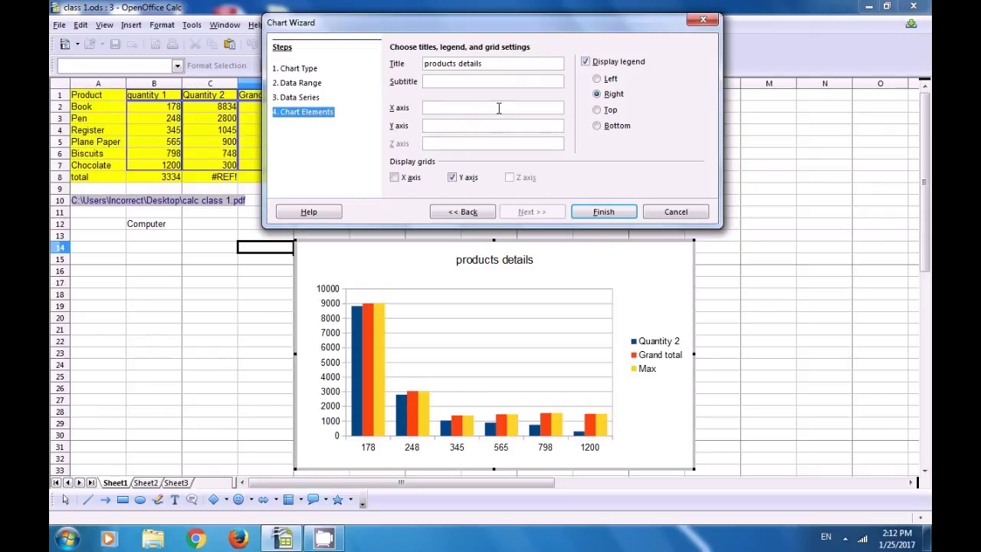
pyautogui.click(394, 179)
pyautogui.click(596, 214)
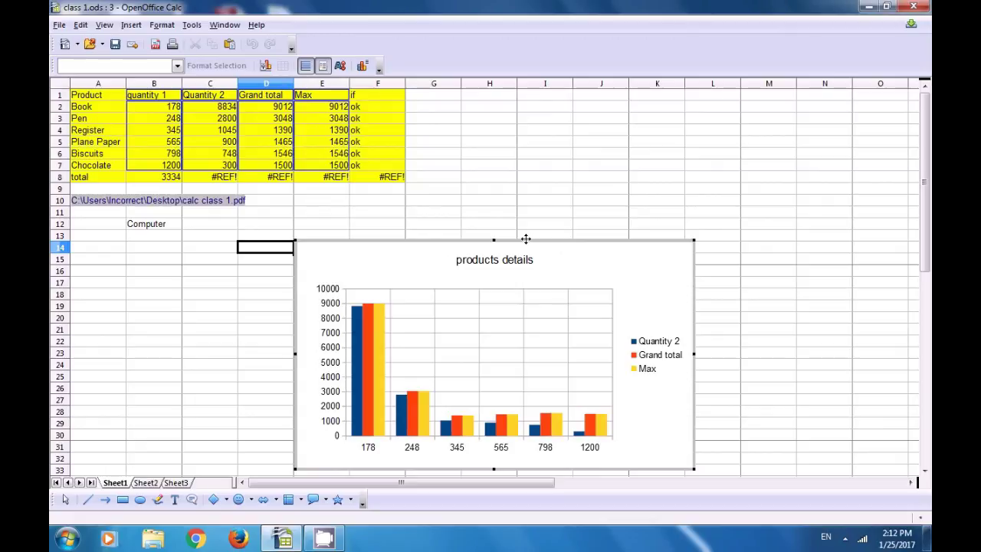
# - Exit chart edit mode by selecting a cell outside the chart
pyautogui.click(549, 191)
pyautogui.click(541, 217)
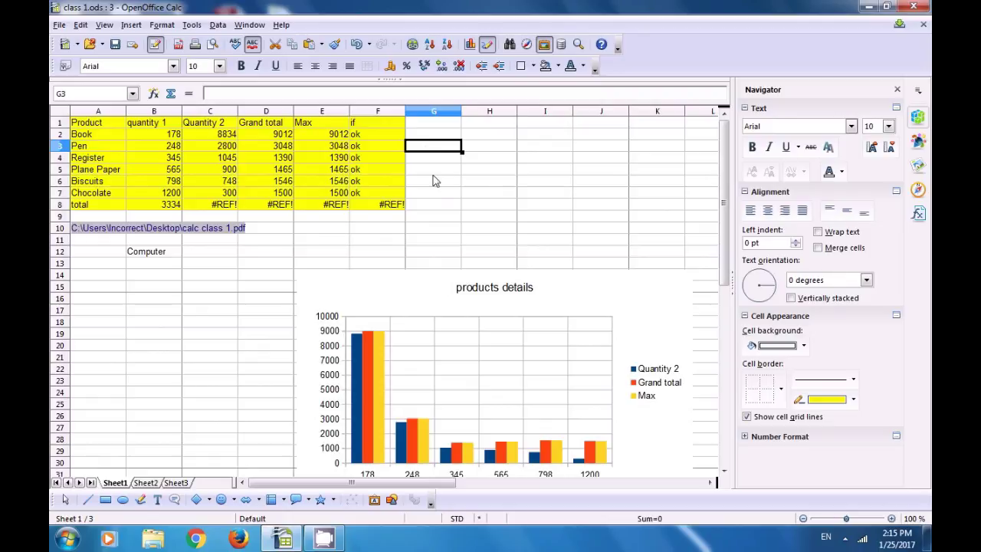
# - Toggle the Draw Functions toolbar off and on three times, then select F11 and show the Edit menu
pyautogui.click(488, 45)
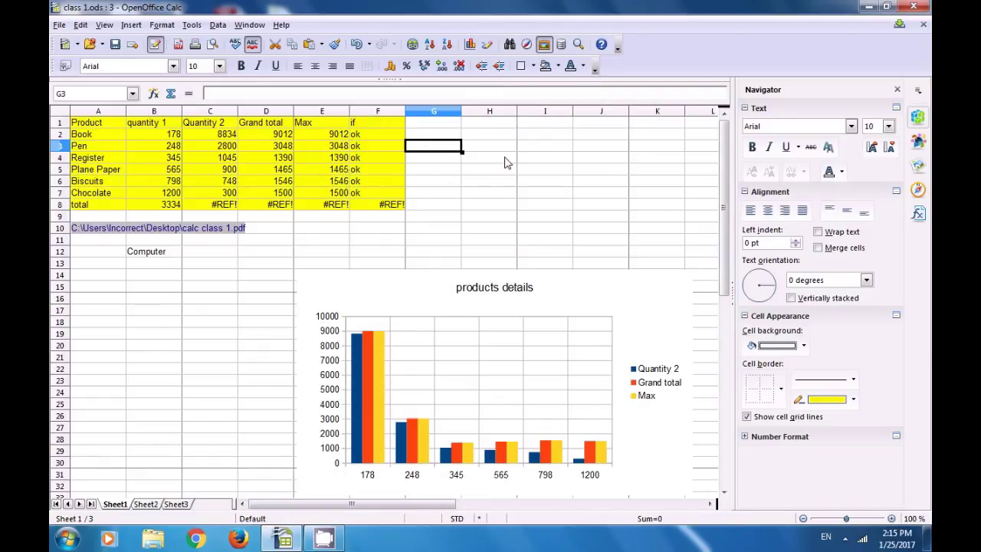
pyautogui.click(487, 46)
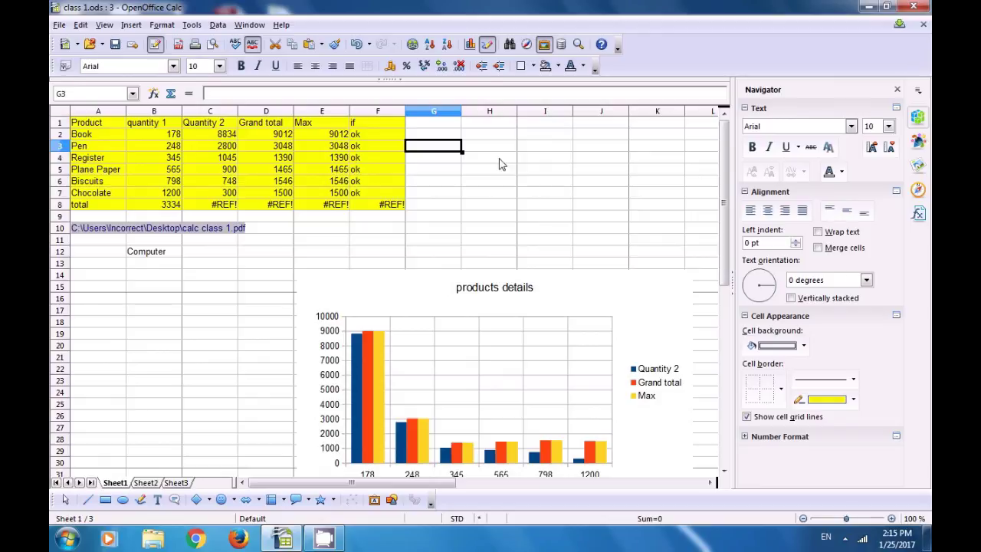
pyautogui.click(490, 44)
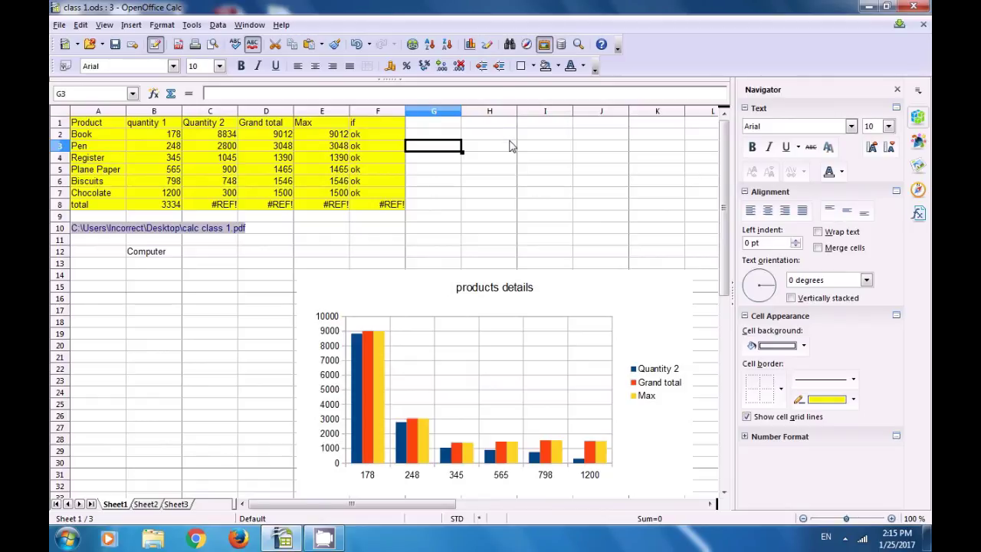
pyautogui.click(489, 46)
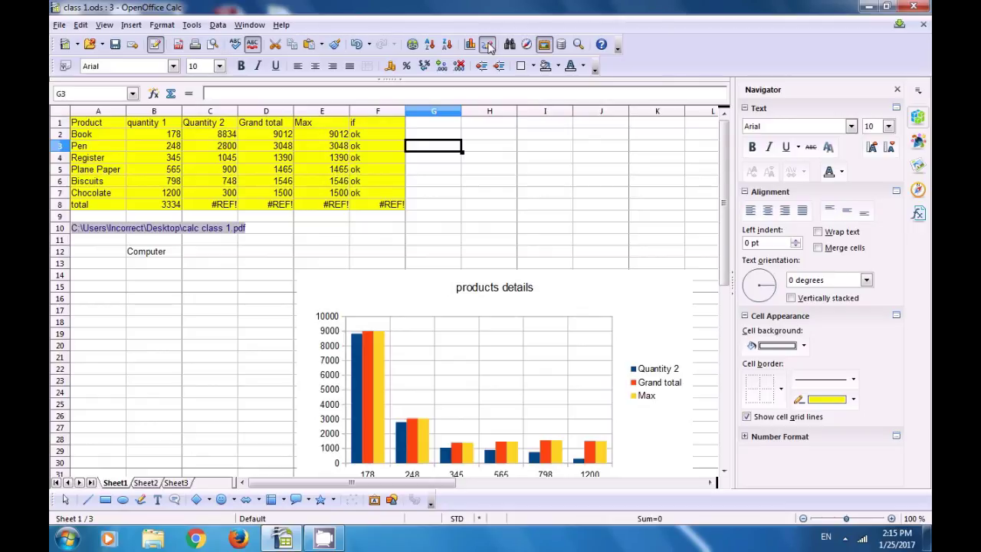
pyautogui.click(488, 46)
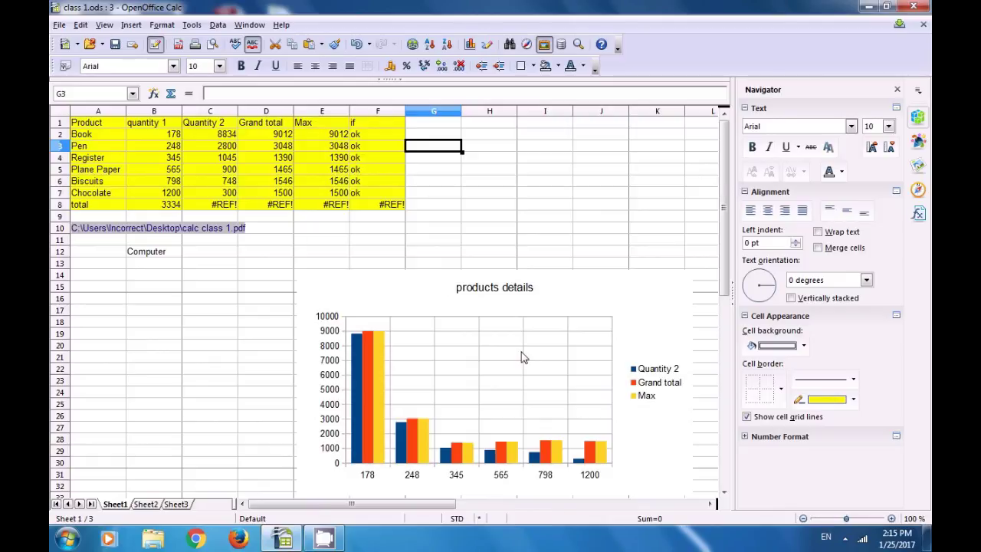
pyautogui.click(488, 46)
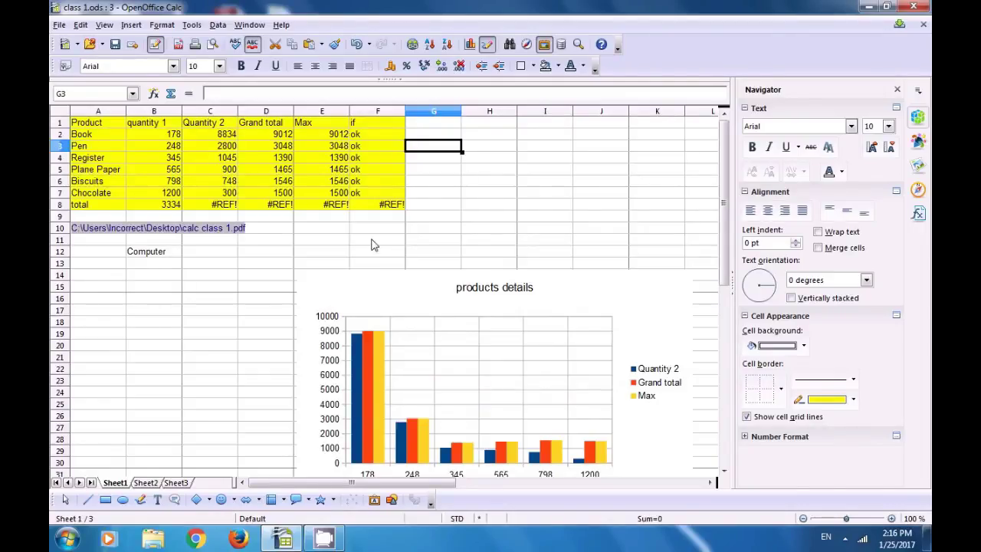
pyautogui.click(374, 244)
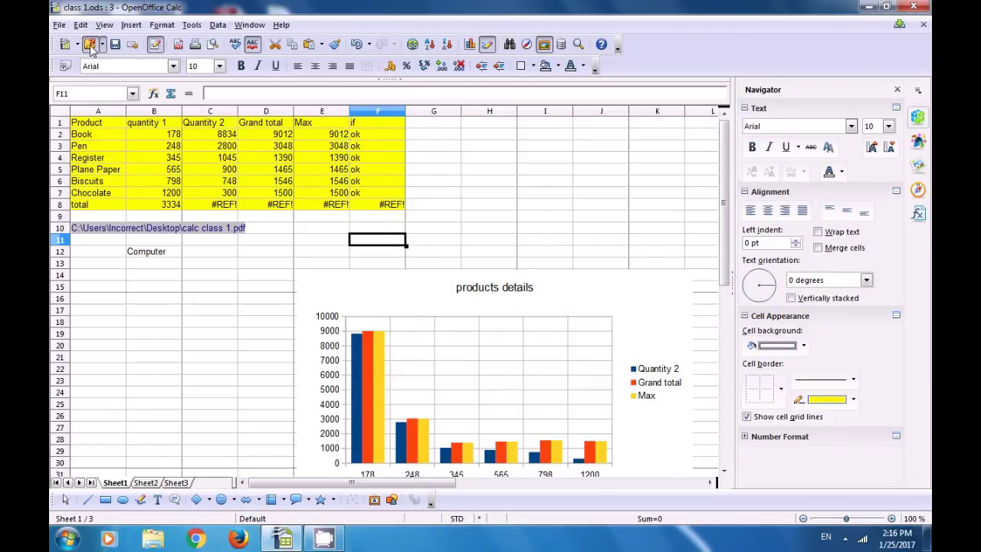
pyautogui.click(81, 25)
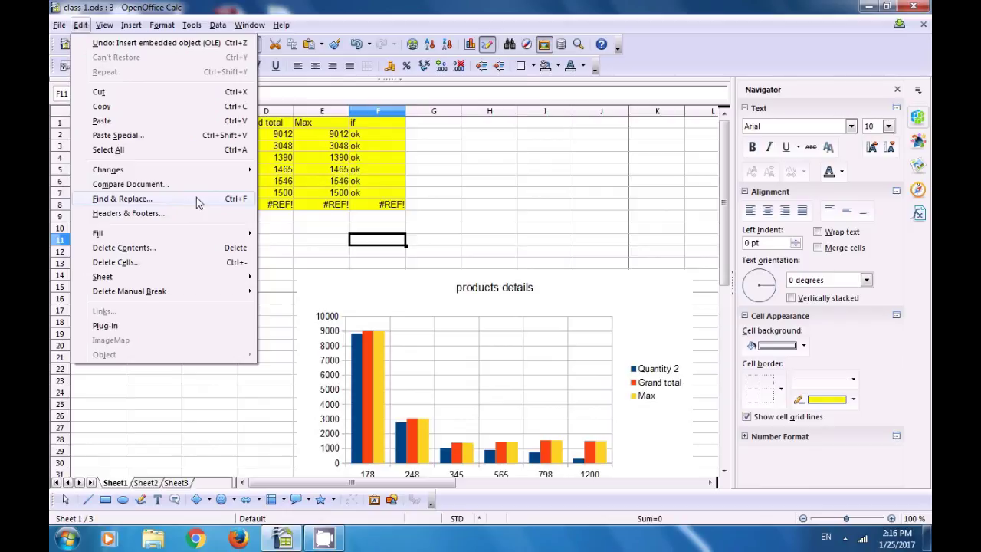
# - Use Find & Replace to change the 178 in B2 to 108
pyautogui.press('Escape')
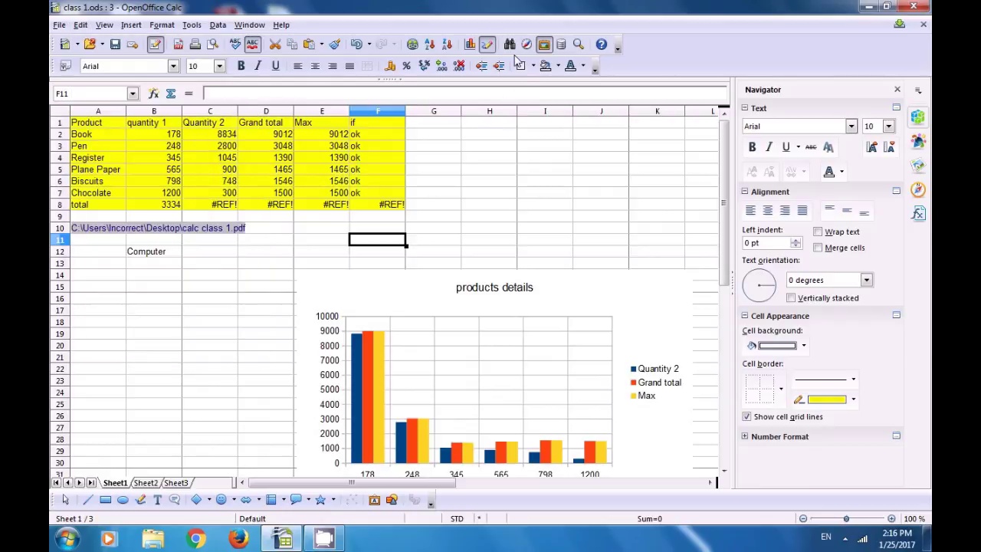
pyautogui.click(510, 45)
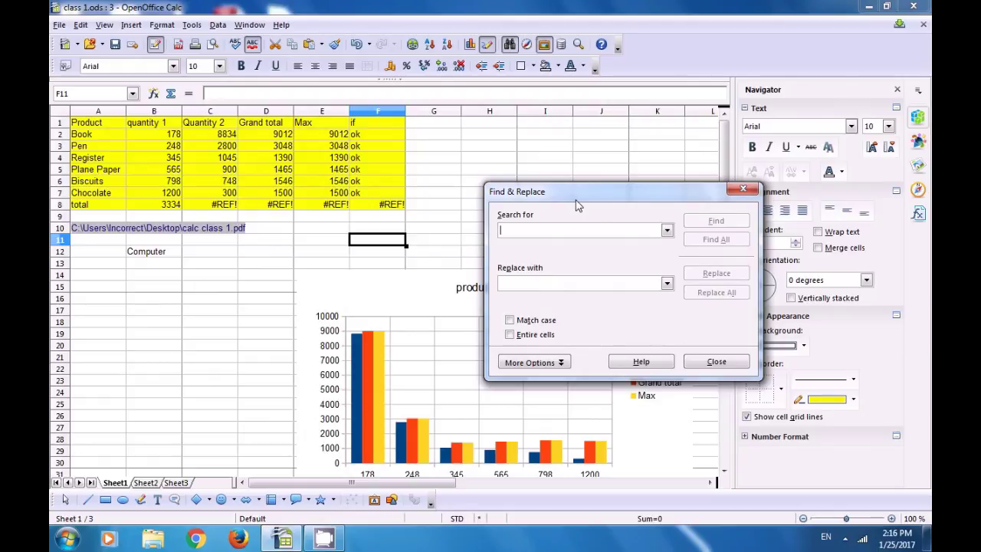
pyautogui.moveTo(576, 189); pyautogui.dragTo(537, 139)
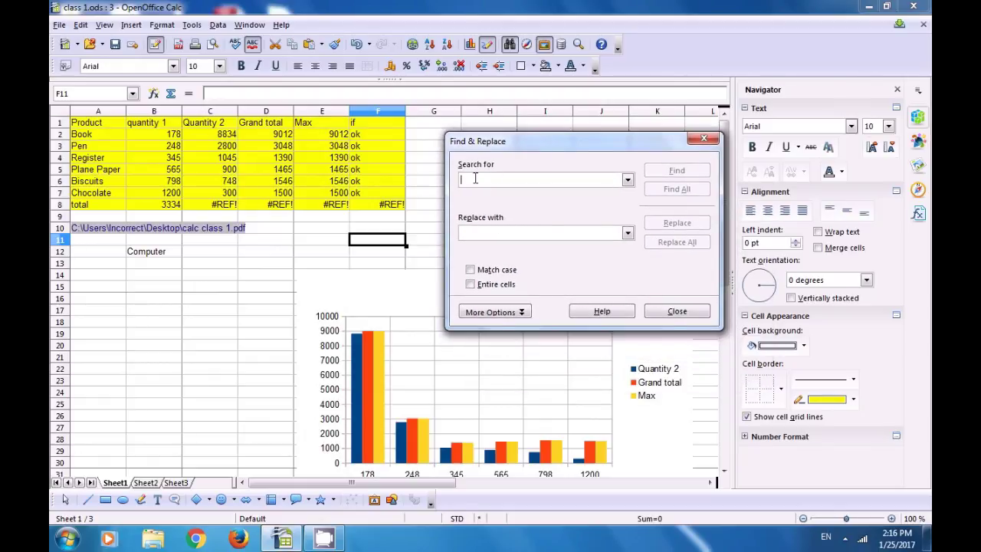
pyautogui.write('1')
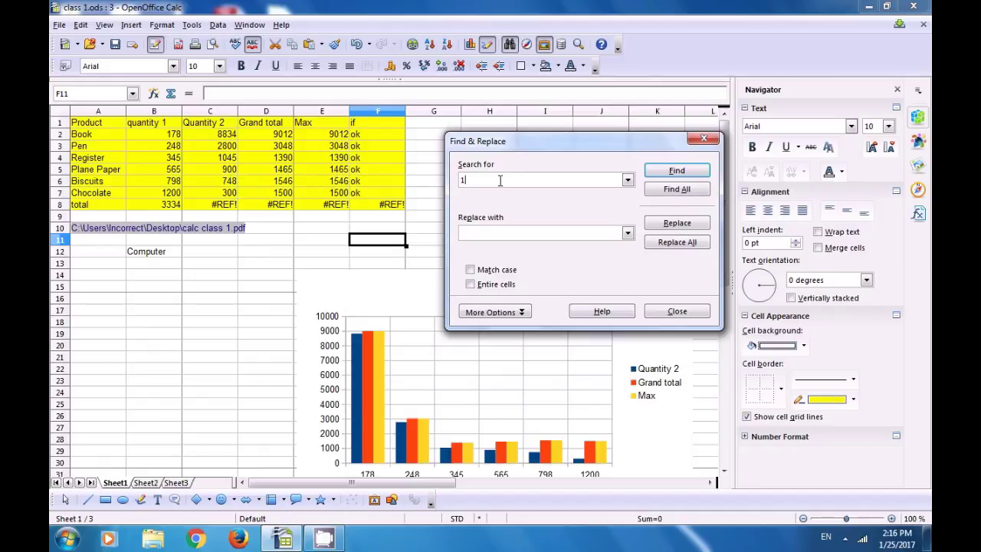
pyautogui.write('78')
pyautogui.click(674, 174)
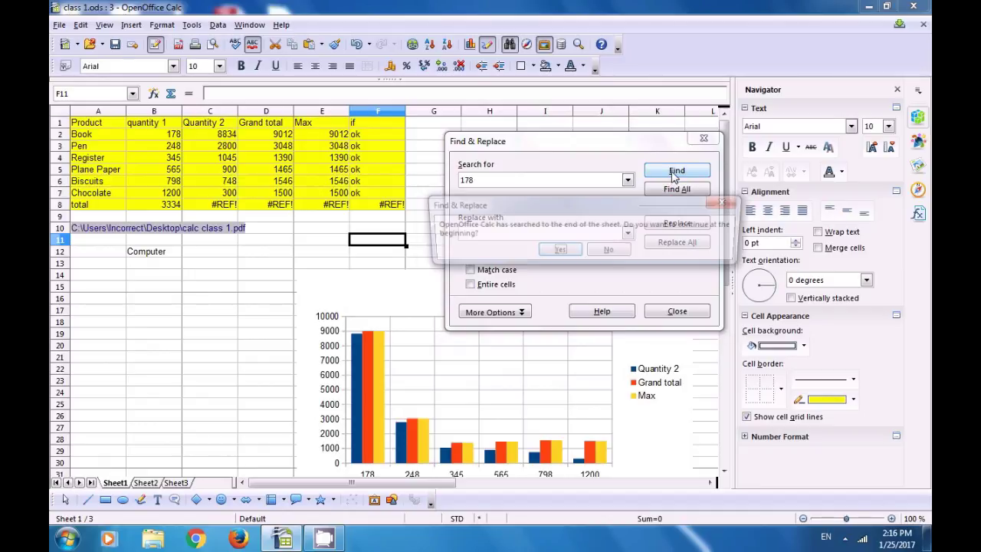
pyautogui.click(562, 250)
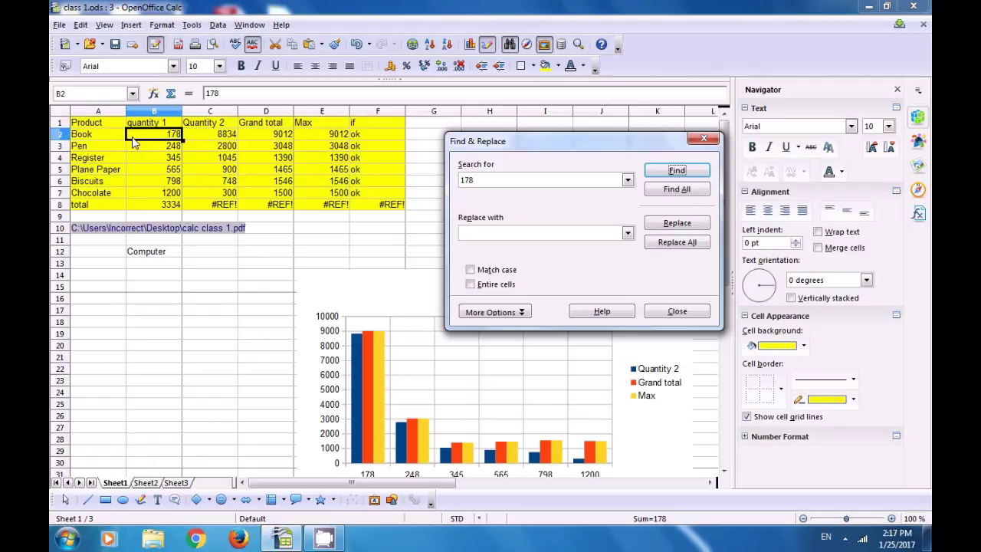
pyautogui.click(478, 228)
pyautogui.write('108')
pyautogui.click(676, 224)
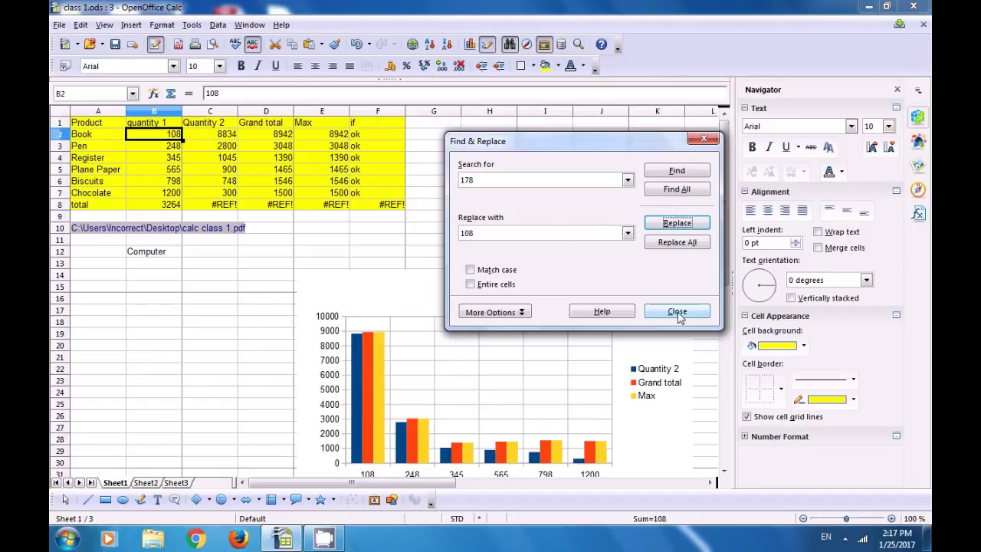
# - Close Find & Replace and reselect the changed cell B2
pyautogui.click(678, 312)
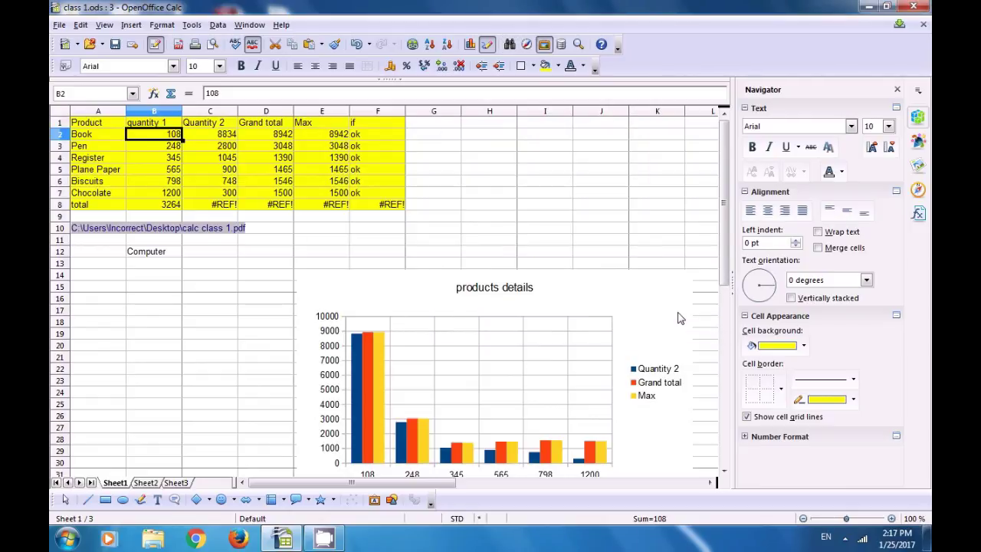
pyautogui.click(354, 266)
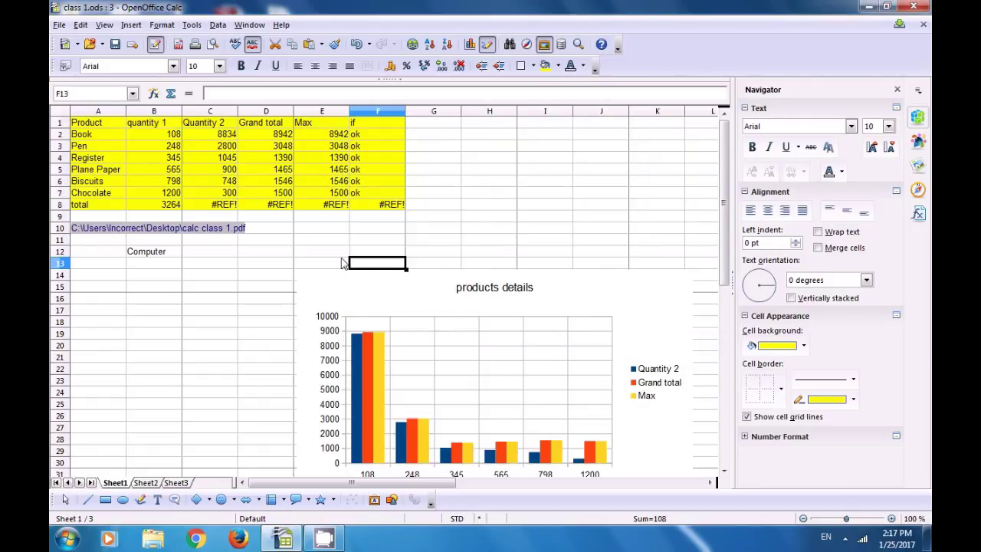
pyautogui.click(153, 138)
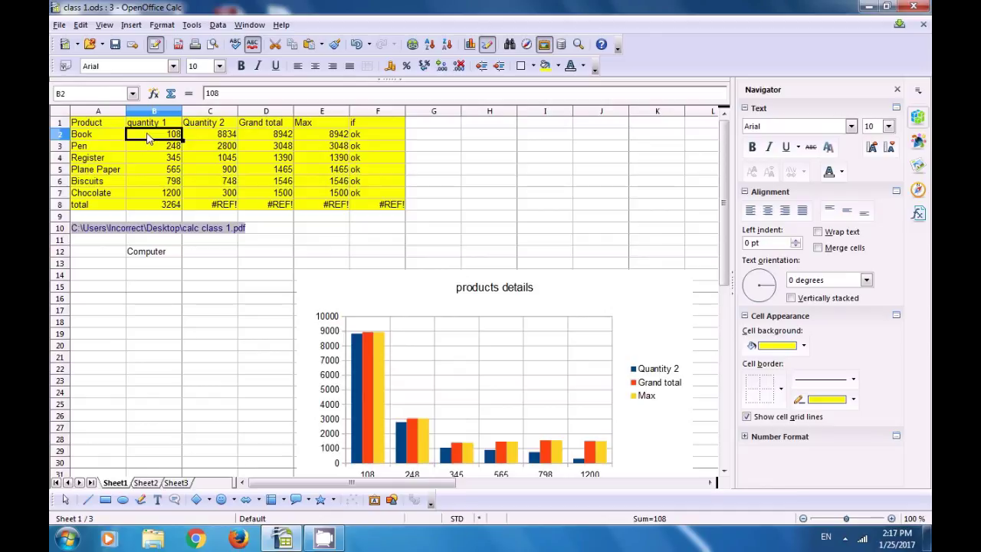
pyautogui.click(333, 245)
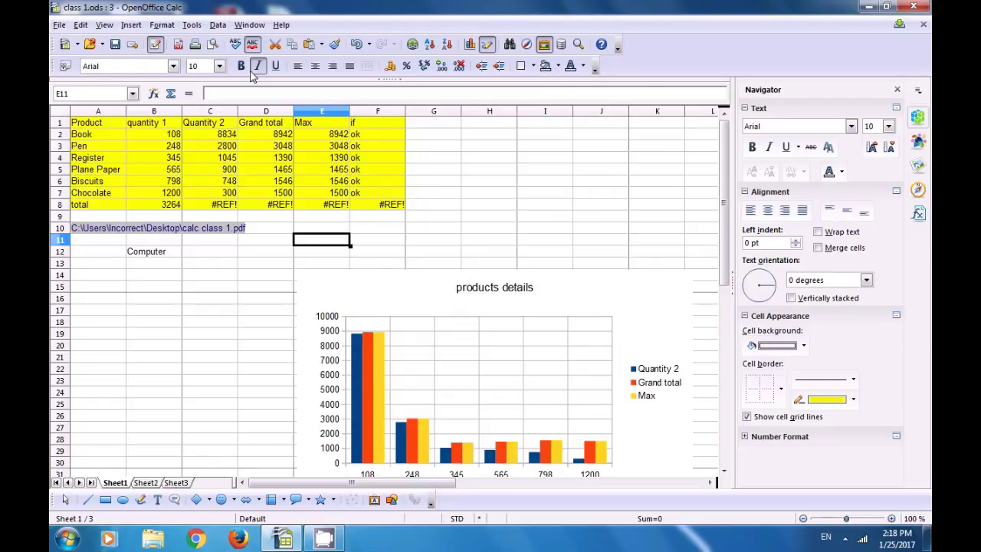
pyautogui.click(105, 25)
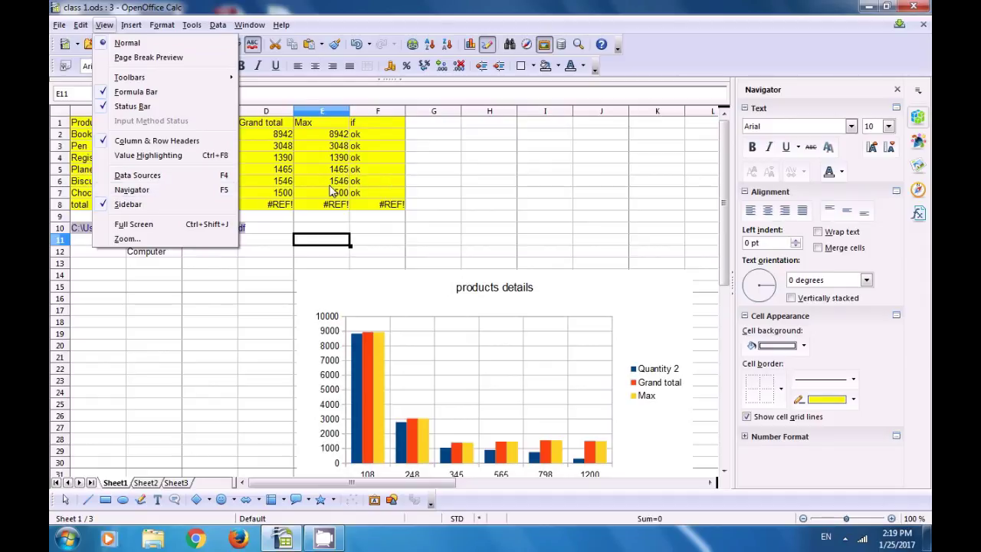
# - Open the Navigator window and move it clear of the Max column
pyautogui.click(528, 46)
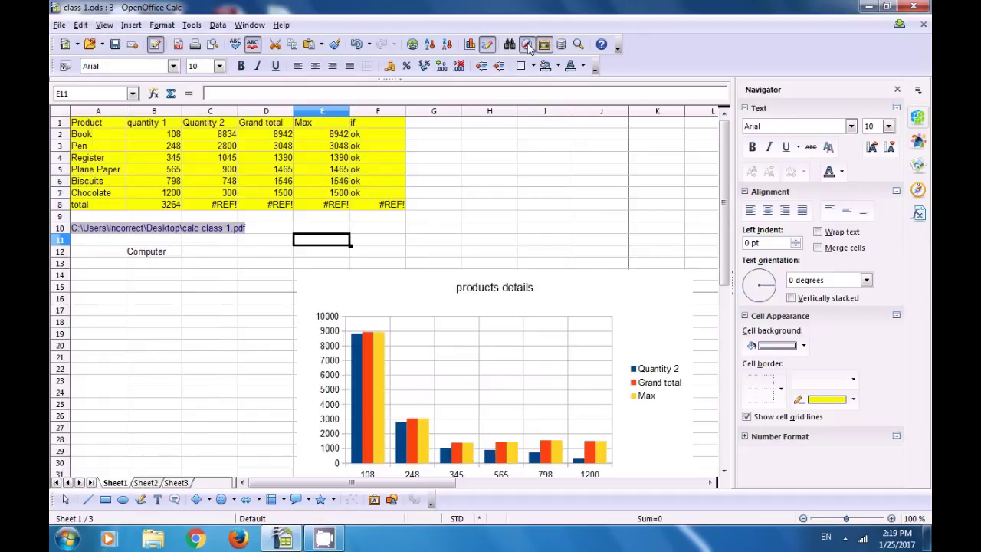
pyautogui.click(528, 45)
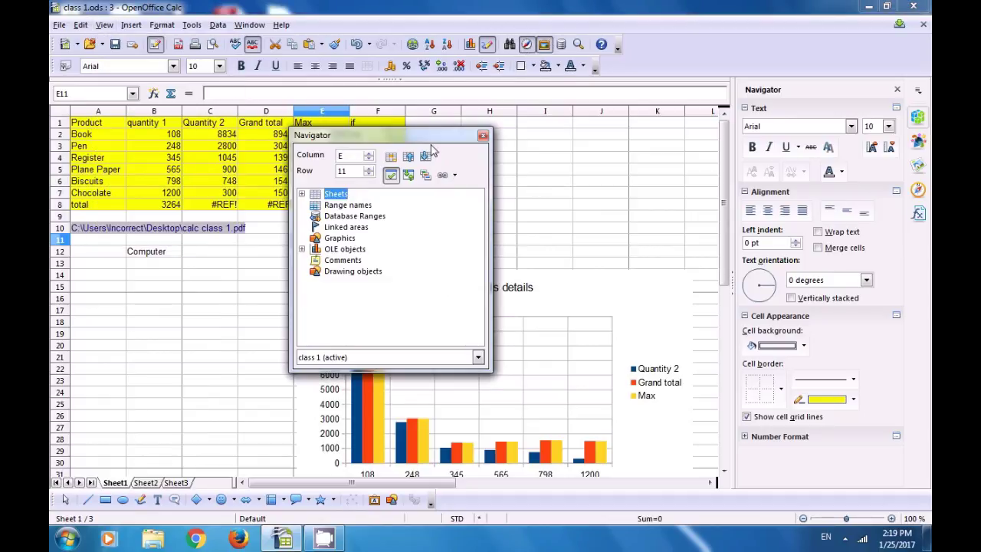
pyautogui.moveTo(423, 137); pyautogui.dragTo(573, 128)
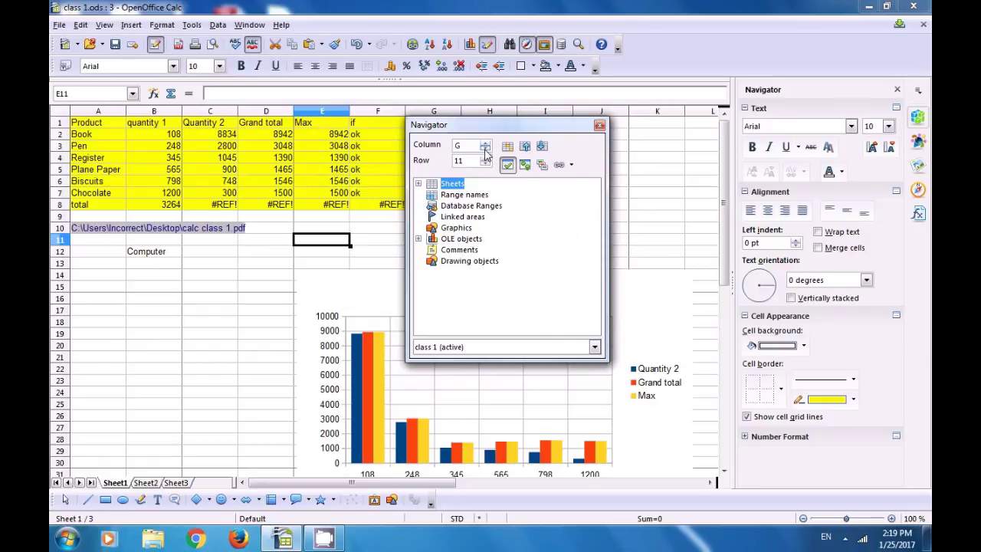
pyautogui.click(485, 150)
pyautogui.click(485, 157)
pyautogui.moveTo(497, 135); pyautogui.dragTo(520, 153)
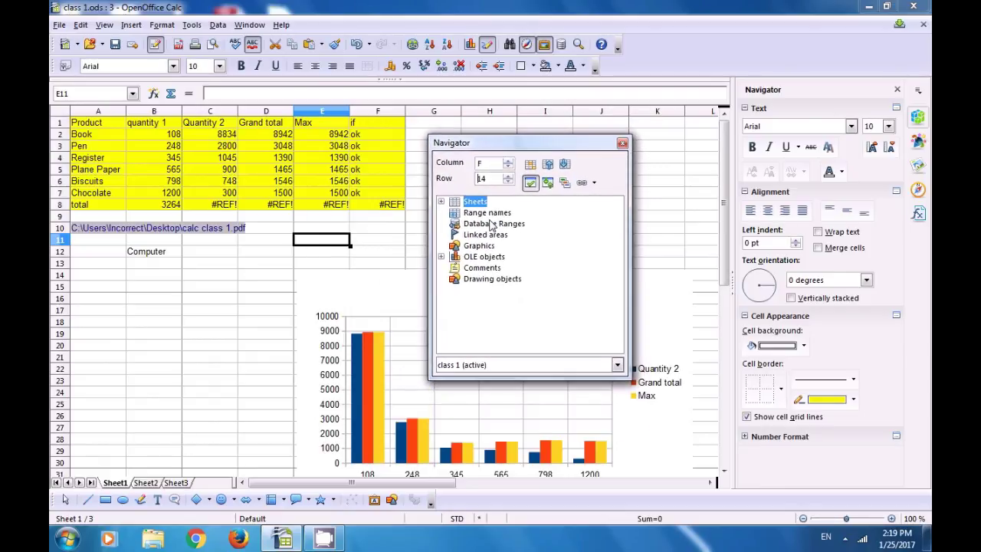
# - Expand the Navigator's sheet list, jump to Sheet2, then back to Sheet1
pyautogui.click(441, 202)
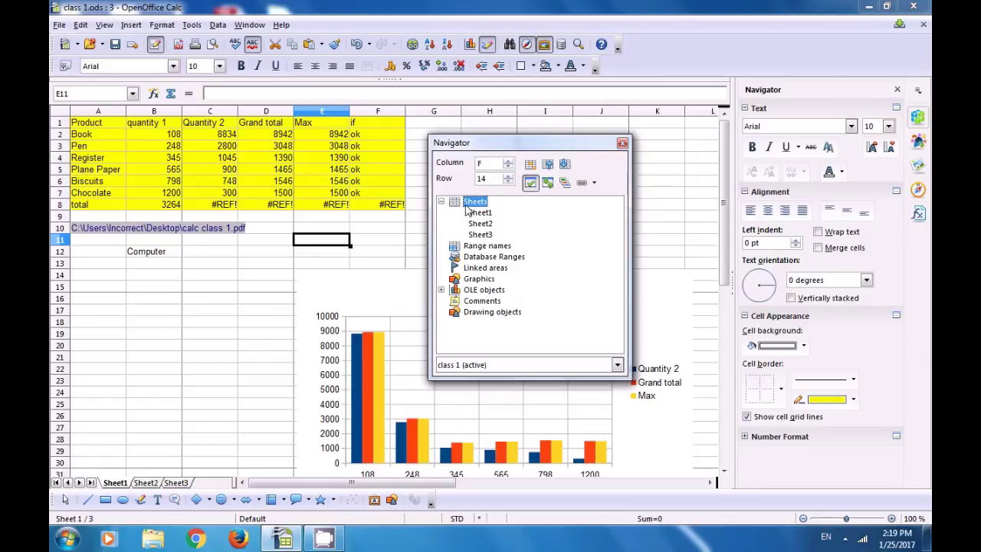
pyautogui.click(476, 214)
pyautogui.click(479, 223)
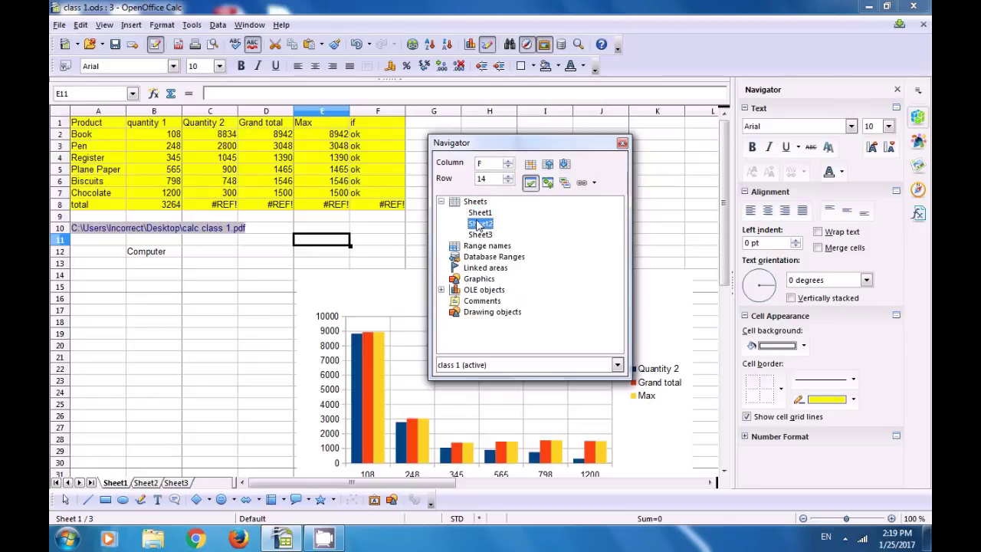
pyautogui.click(481, 231)
pyautogui.doubleClick(481, 224)
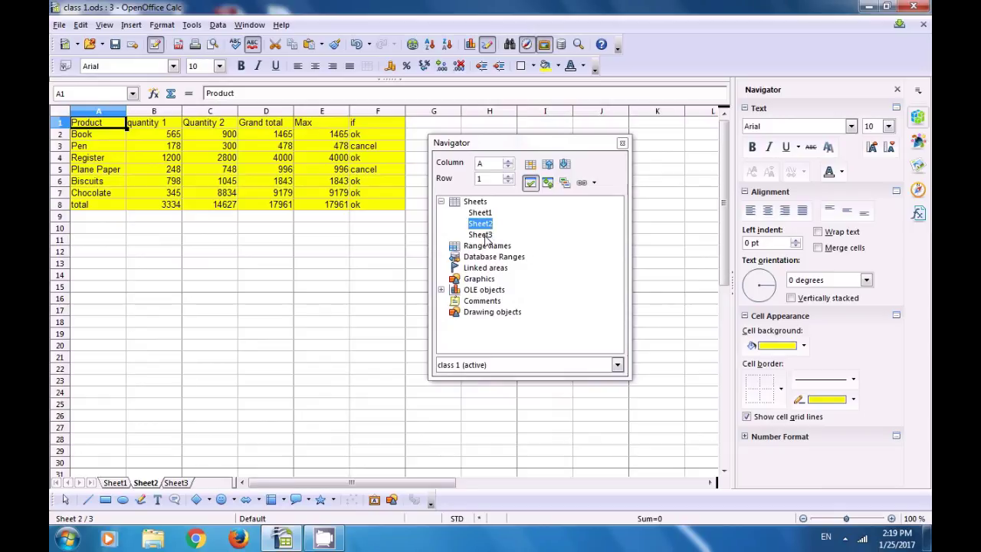
pyautogui.doubleClick(481, 213)
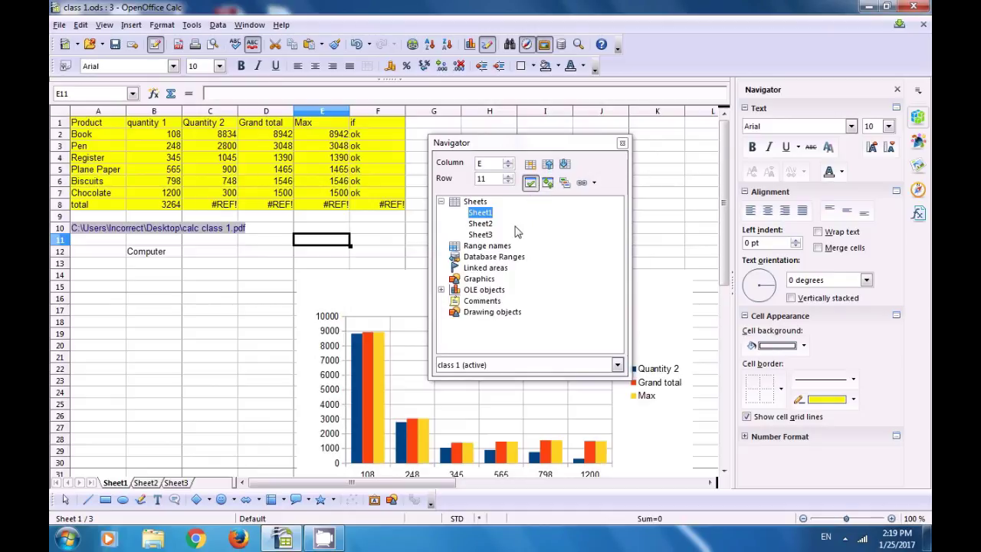
# - Browse the Navigator categories: Range names, Graphics, Drawing objects, Comments, and OLE objects expanded to Object 1
pyautogui.click(481, 250)
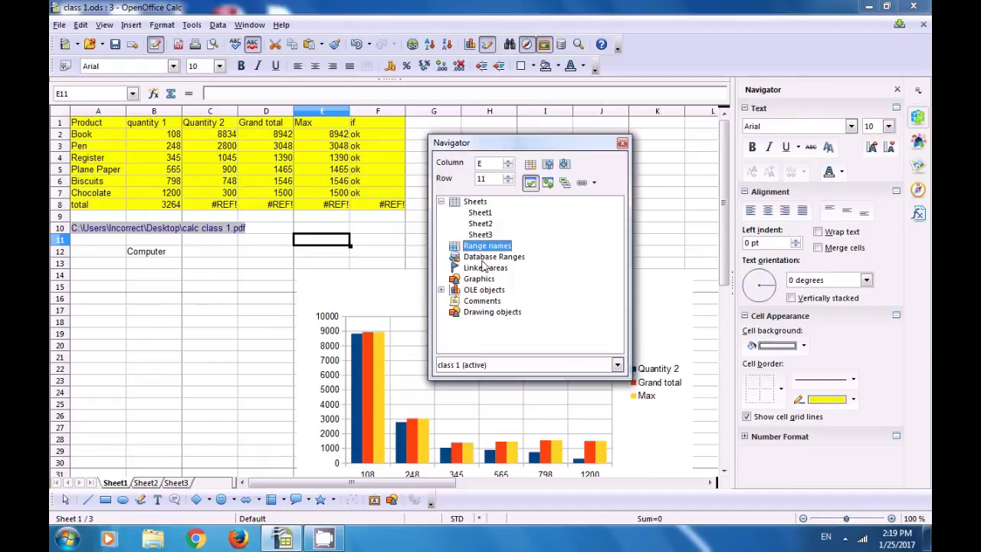
pyautogui.click(479, 280)
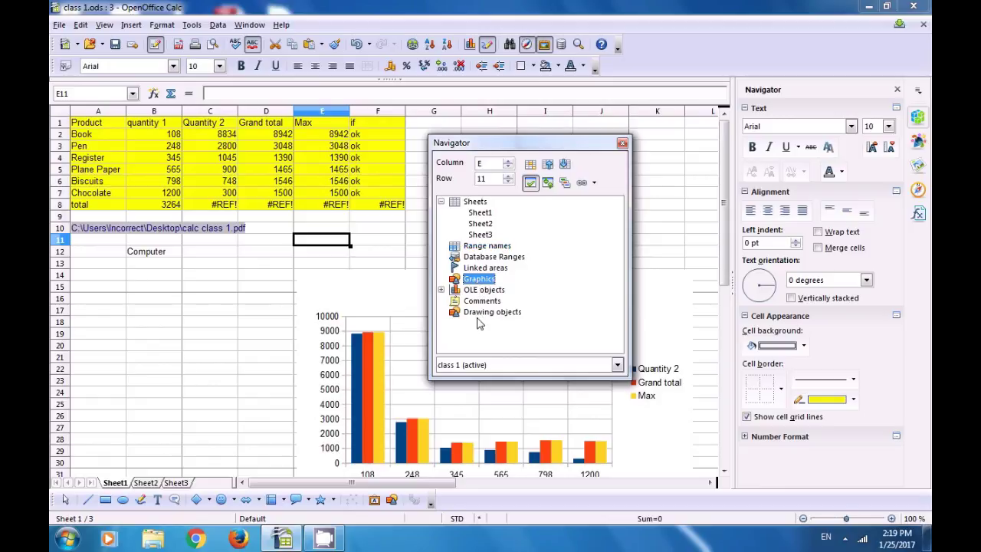
pyautogui.click(476, 313)
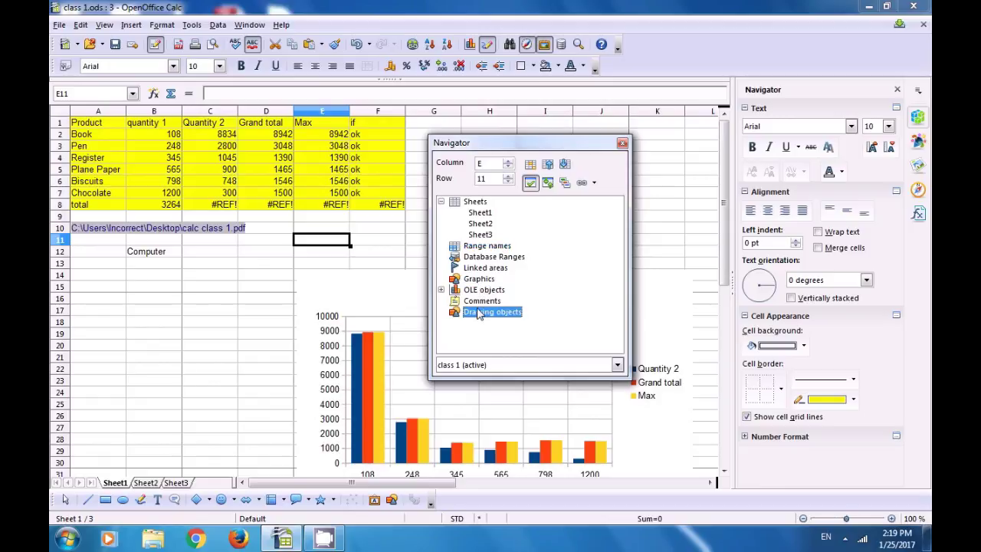
pyautogui.click(481, 302)
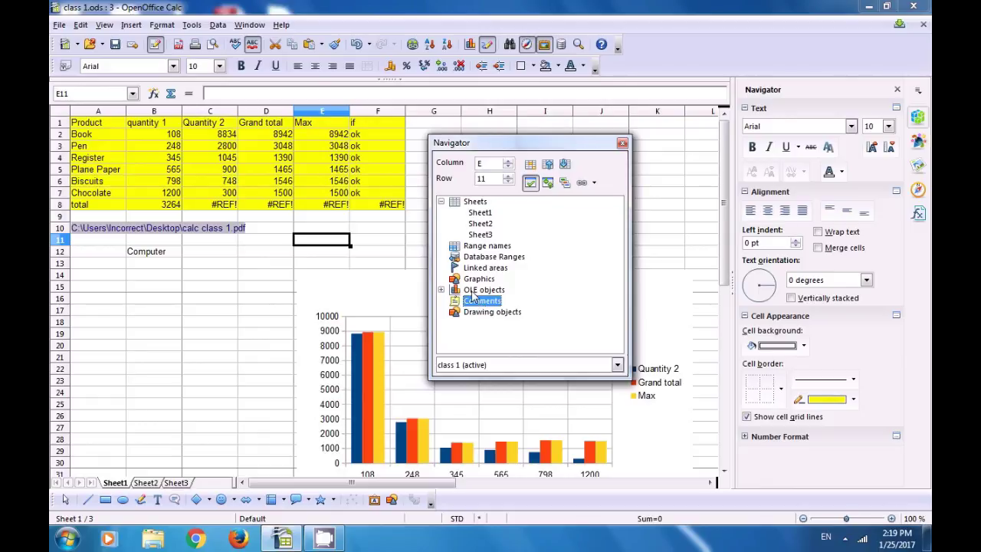
pyautogui.click(441, 290)
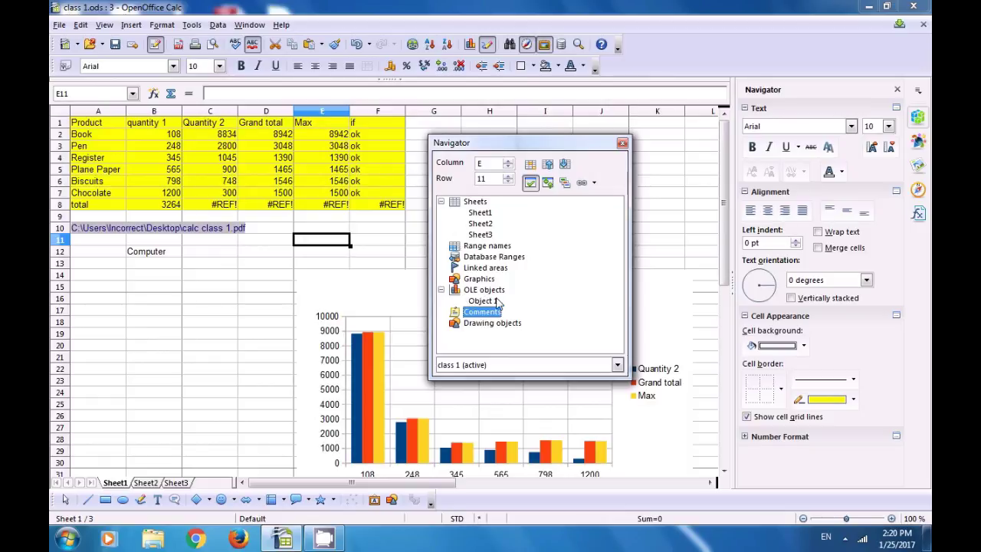
pyautogui.click(483, 281)
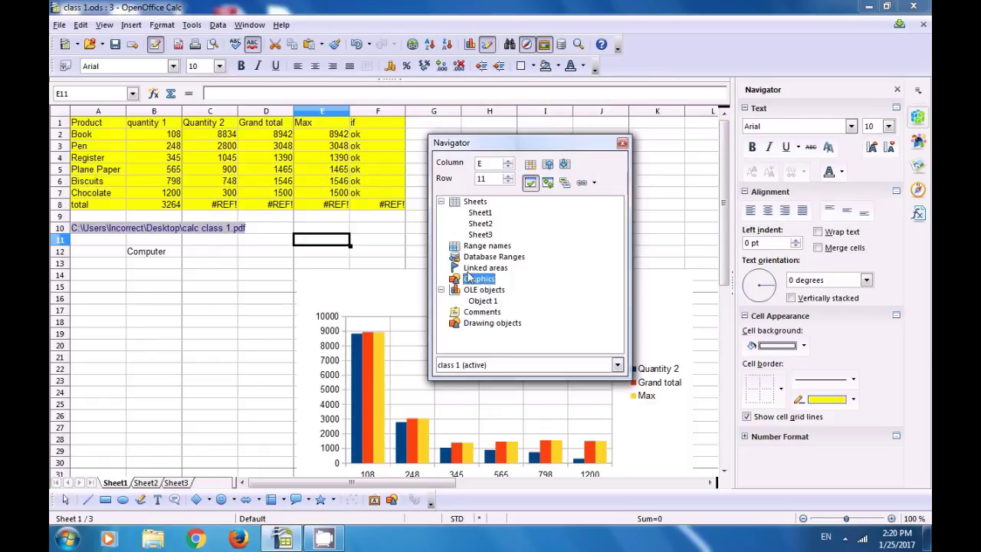
# - Toggle the contents list, then show only the Sheets category expanded to Sheet1–Sheet3
pyautogui.click(530, 183)
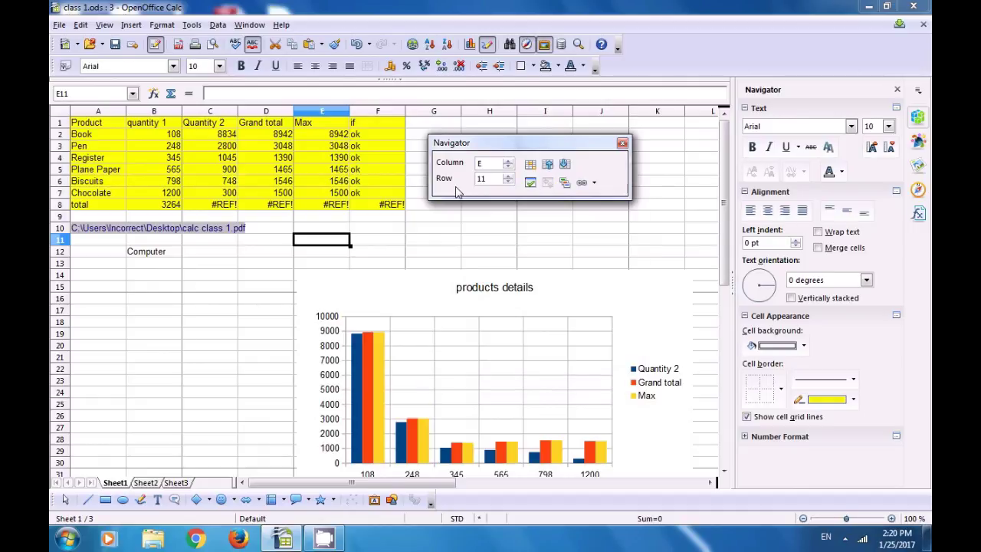
pyautogui.click(530, 183)
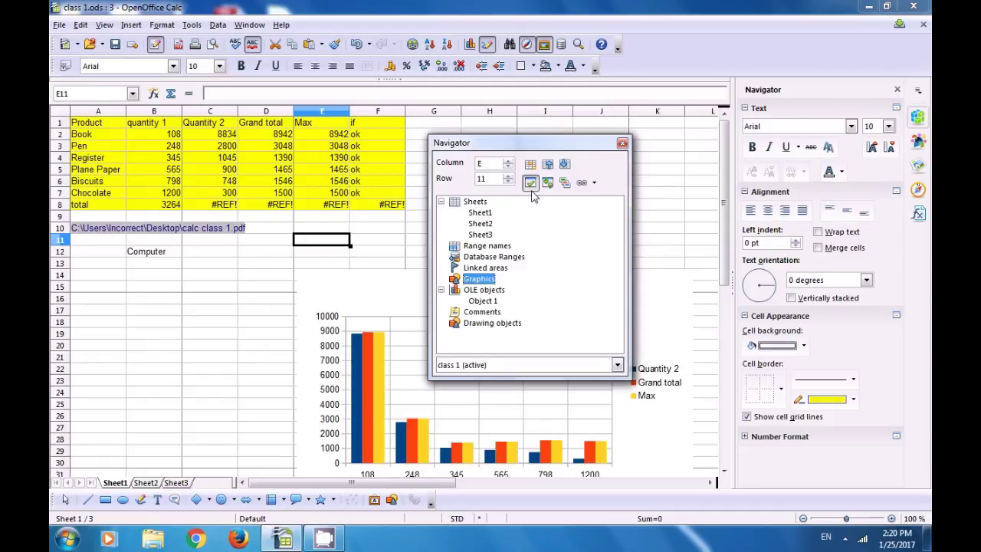
pyautogui.click(546, 183)
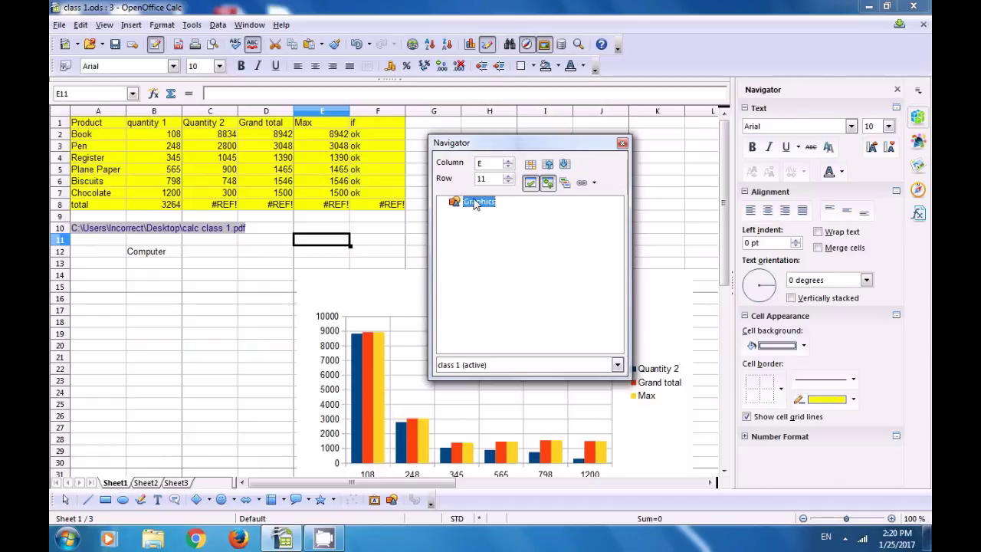
pyautogui.click(547, 183)
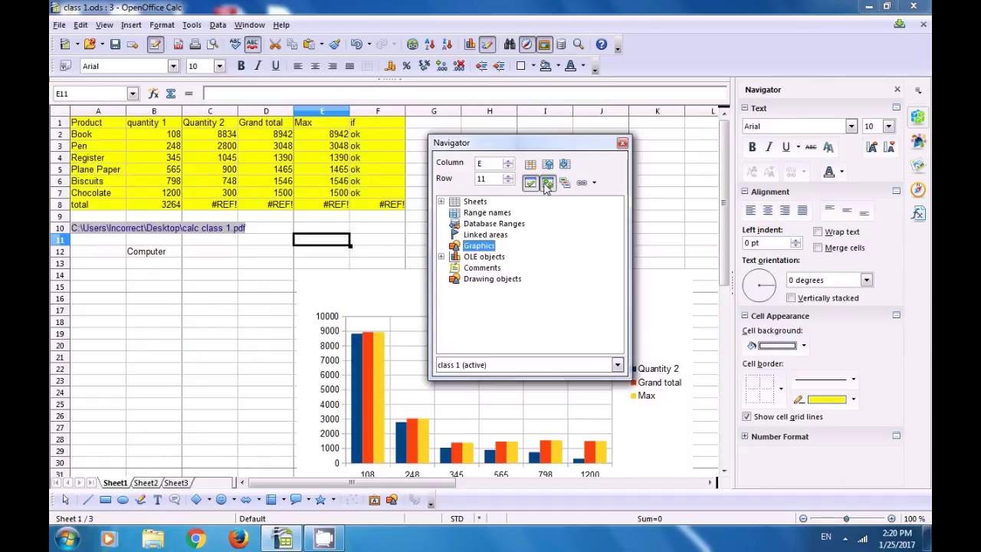
pyautogui.click(474, 202)
pyautogui.click(547, 184)
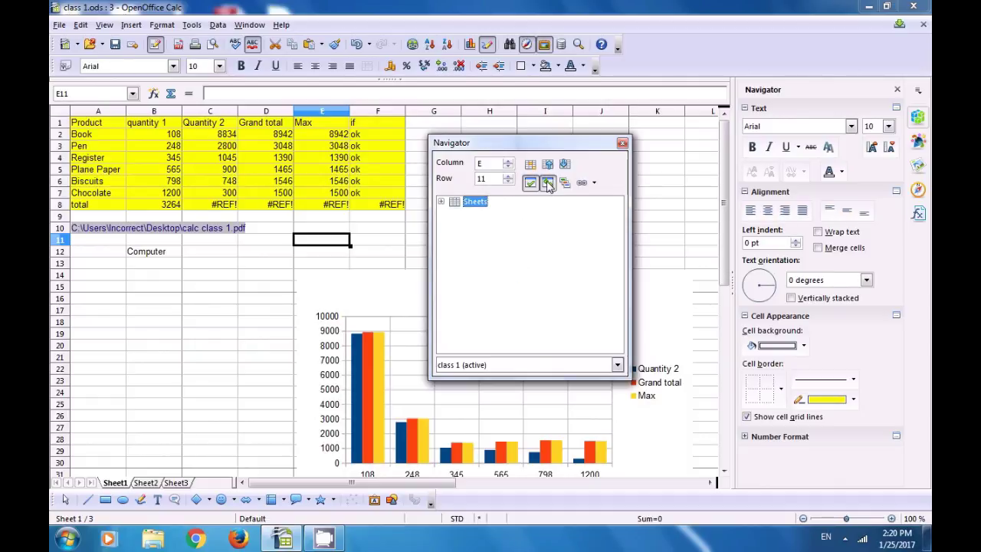
pyautogui.click(440, 201)
# - Restore all Navigator categories and switch to the Scenarios view
pyautogui.click(547, 184)
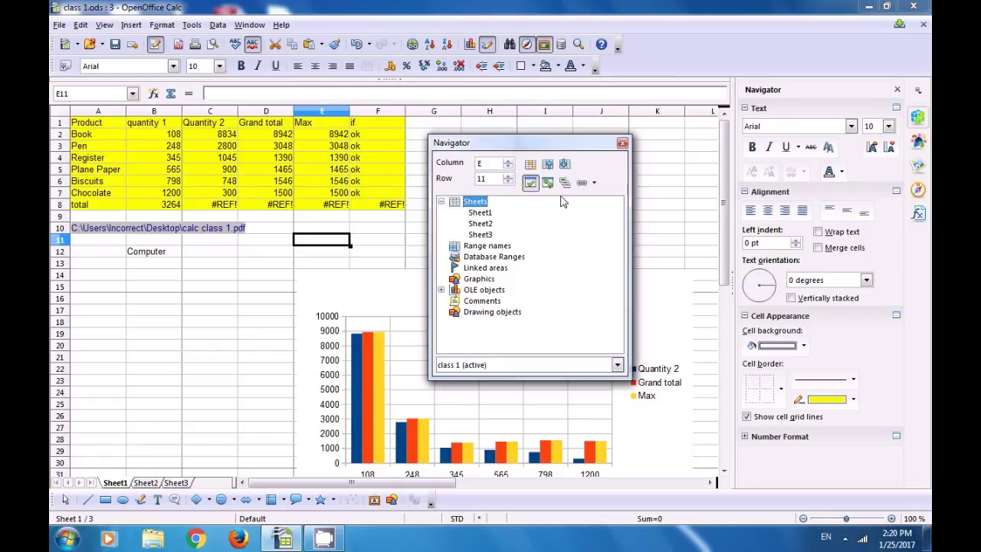
pyautogui.click(565, 183)
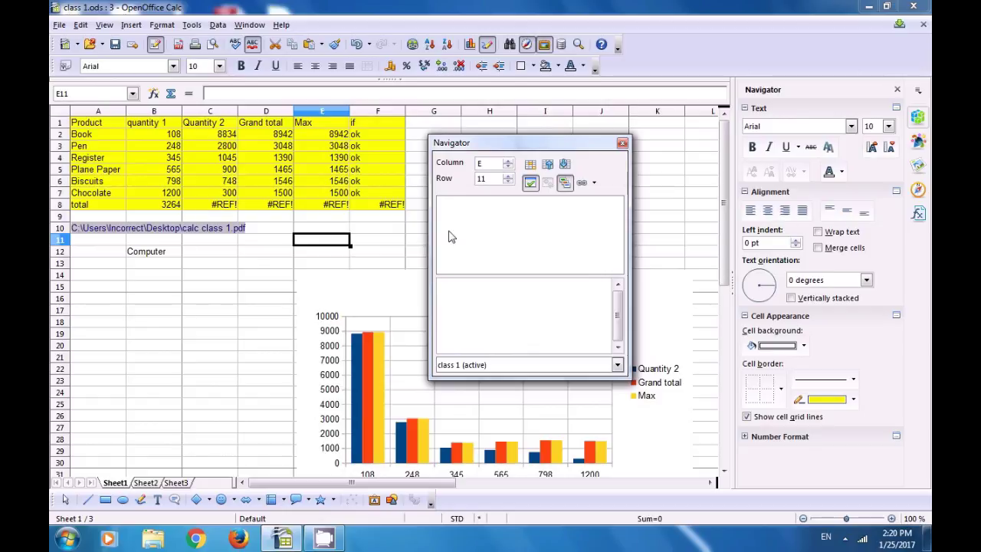
pyautogui.click(465, 299)
# - Open and close the Navigator's document list, then return to the contents tree
pyautogui.click(470, 367)
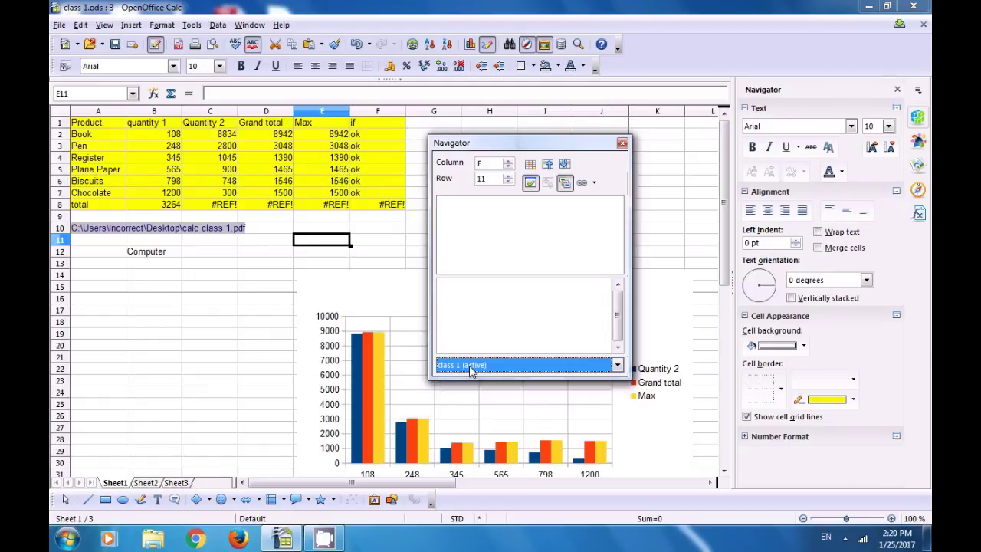
pyautogui.click(470, 368)
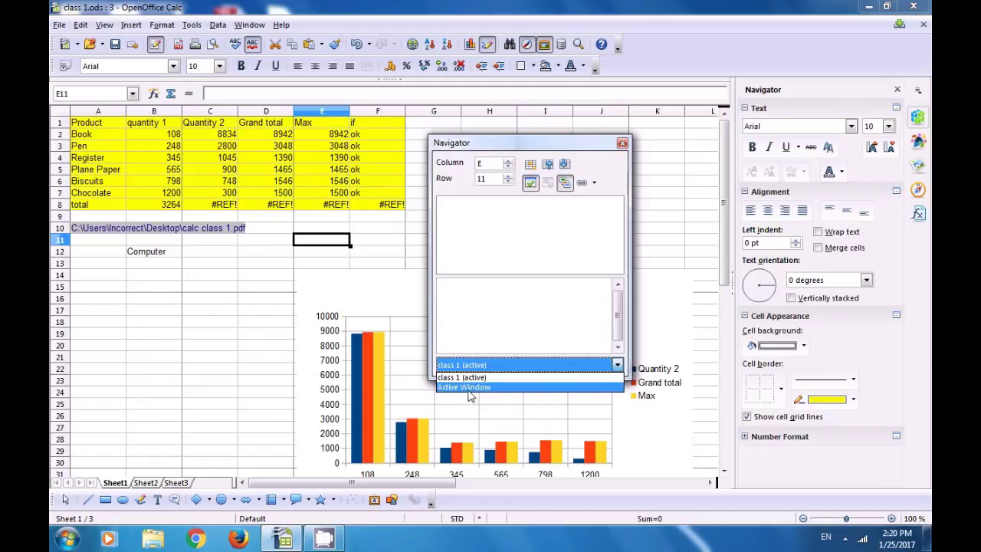
pyautogui.click(477, 325)
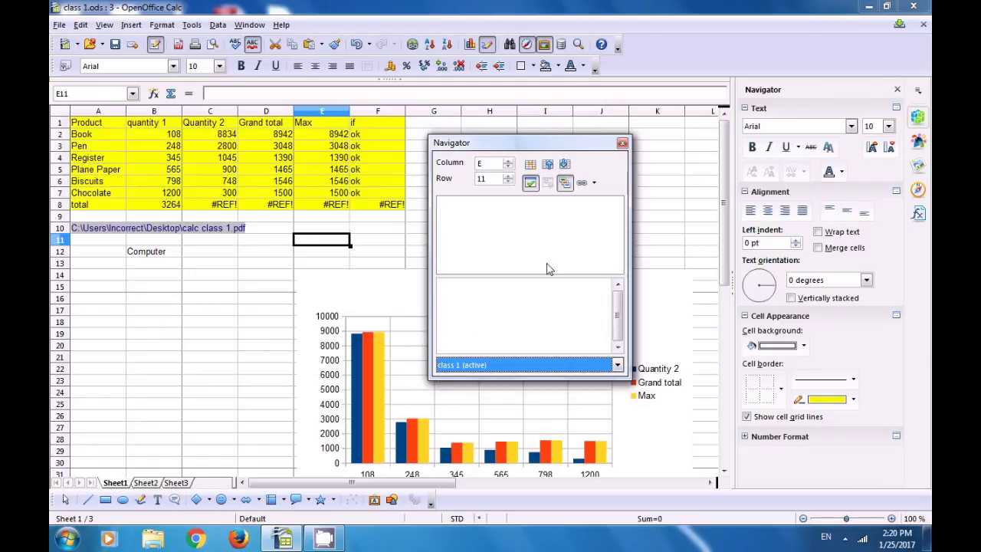
pyautogui.click(565, 182)
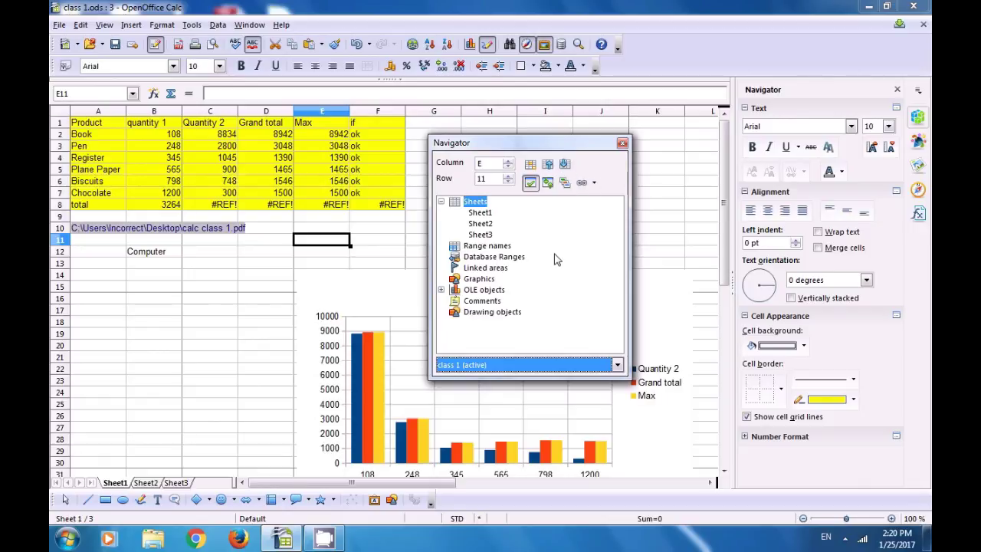
# - Jump the active cell between D14, E10 and the Max total cell E8 using the Navigator
pyautogui.click(548, 165)
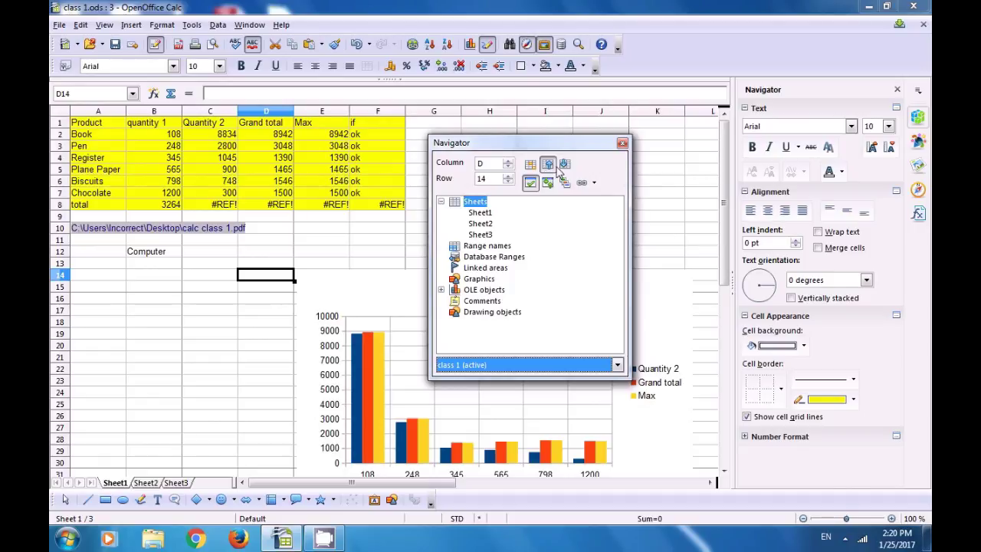
pyautogui.click(297, 230)
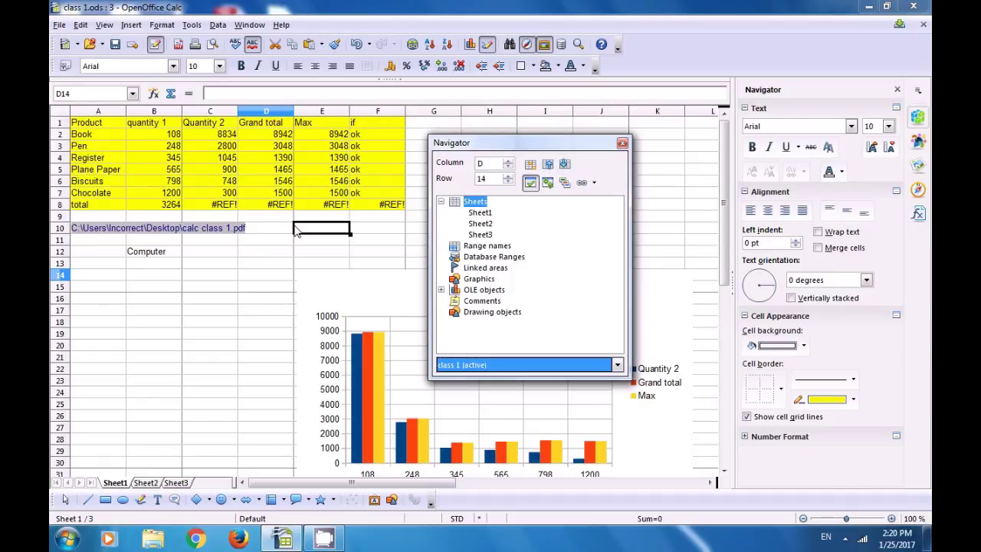
pyautogui.click(547, 165)
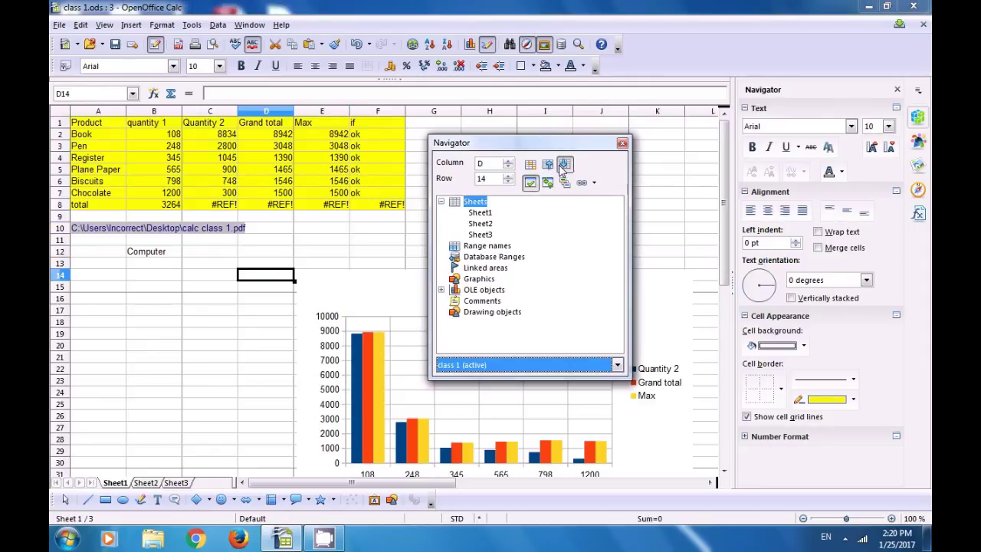
pyautogui.click(336, 205)
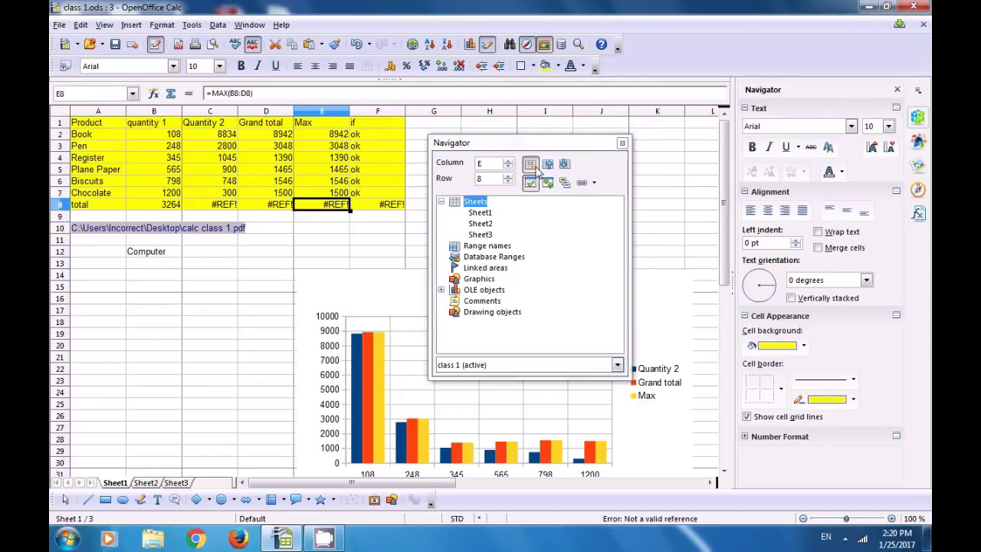
pyautogui.click(563, 166)
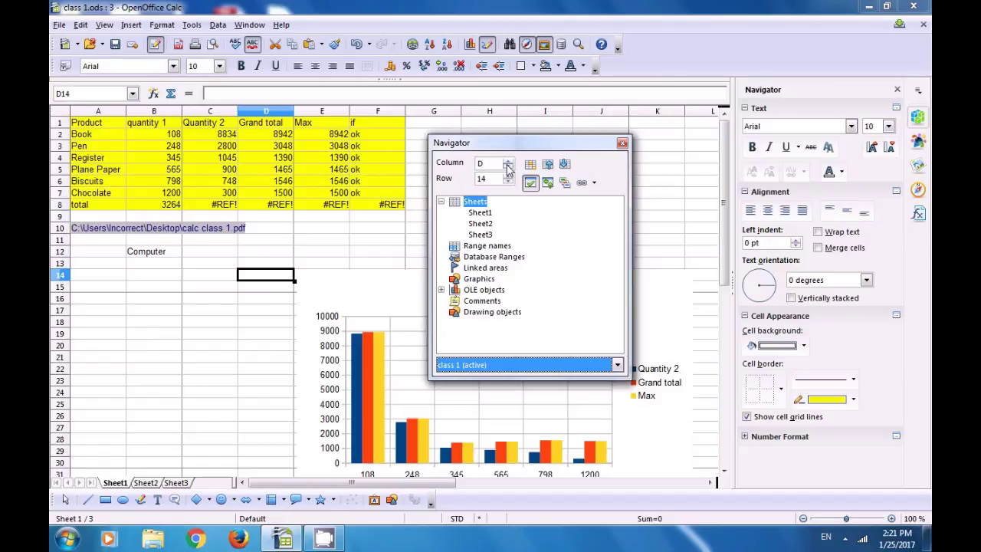
# - Set the Navigator's target column to F and raise the row number to 2
pyautogui.click(508, 161)
pyautogui.click(507, 162)
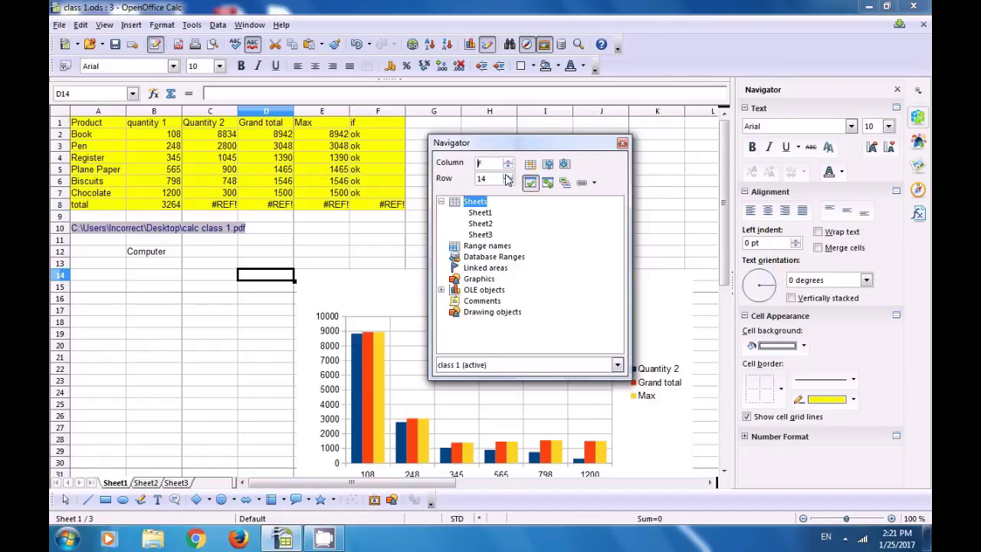
pyautogui.click(506, 176)
pyautogui.hotkey('shift', 'Tab')
pyautogui.click(527, 247)
pyautogui.click(324, 219)
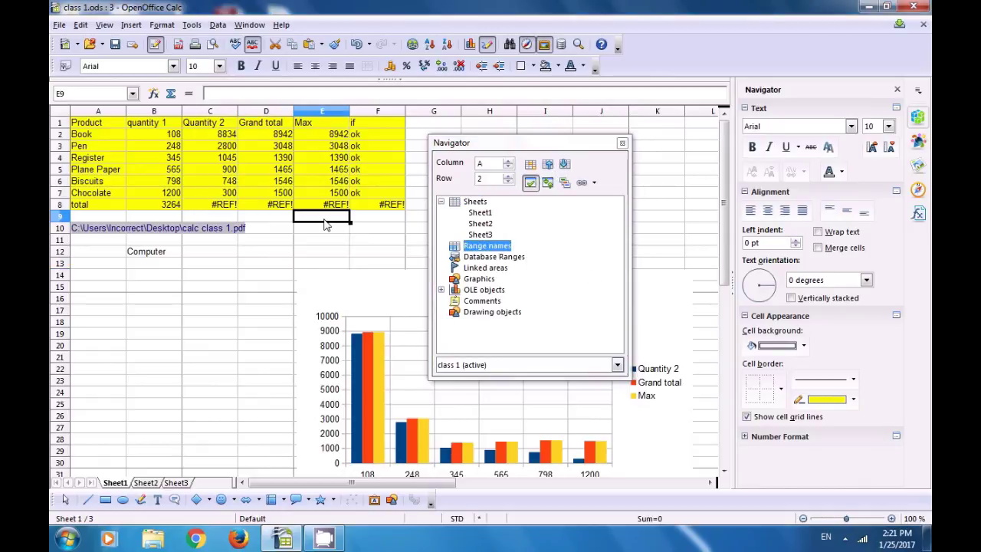
pyautogui.click(549, 166)
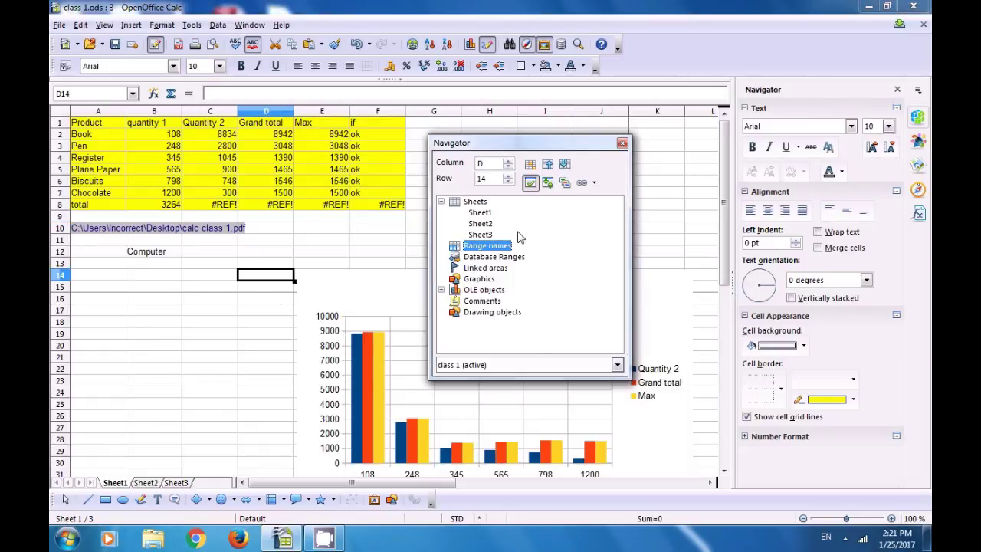
pyautogui.click(588, 186)
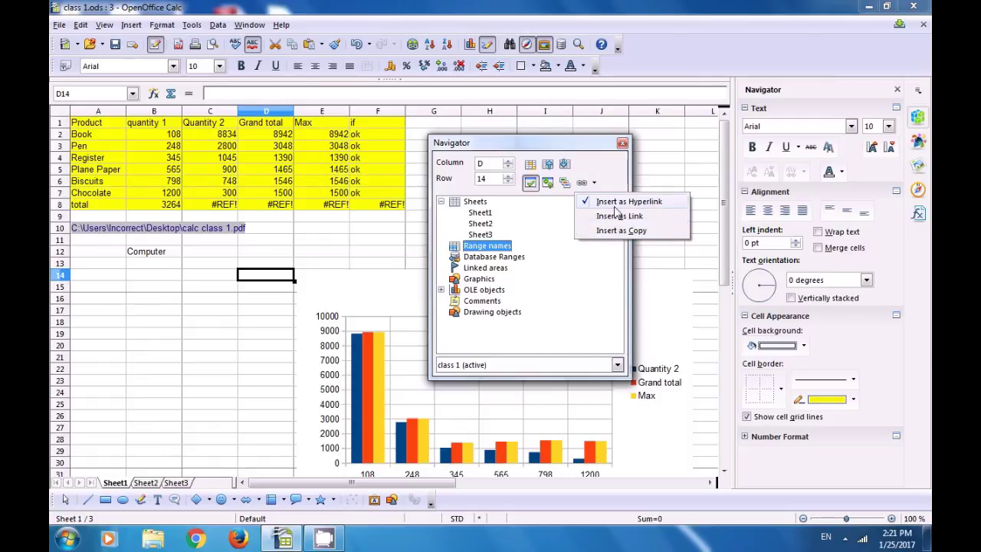
pyautogui.click(607, 218)
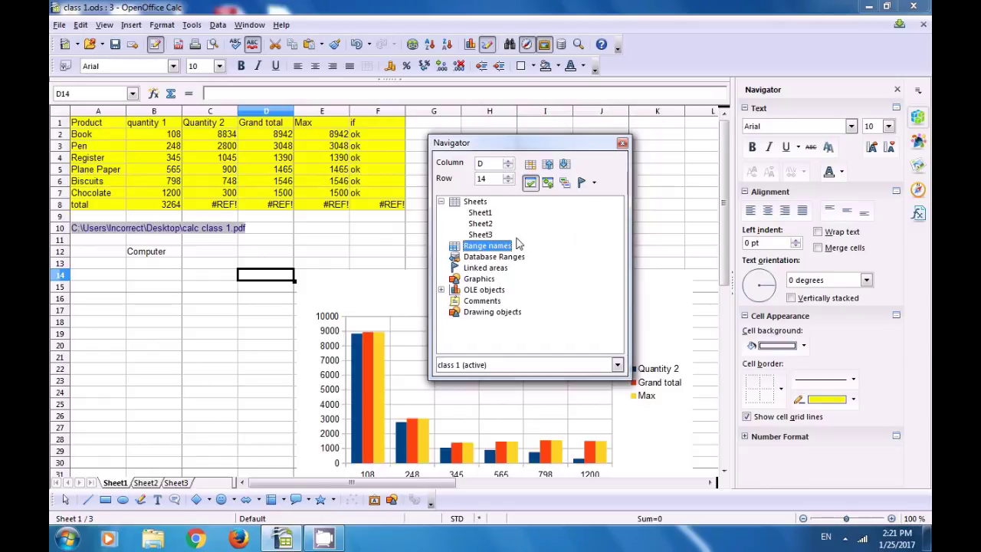
pyautogui.click(591, 184)
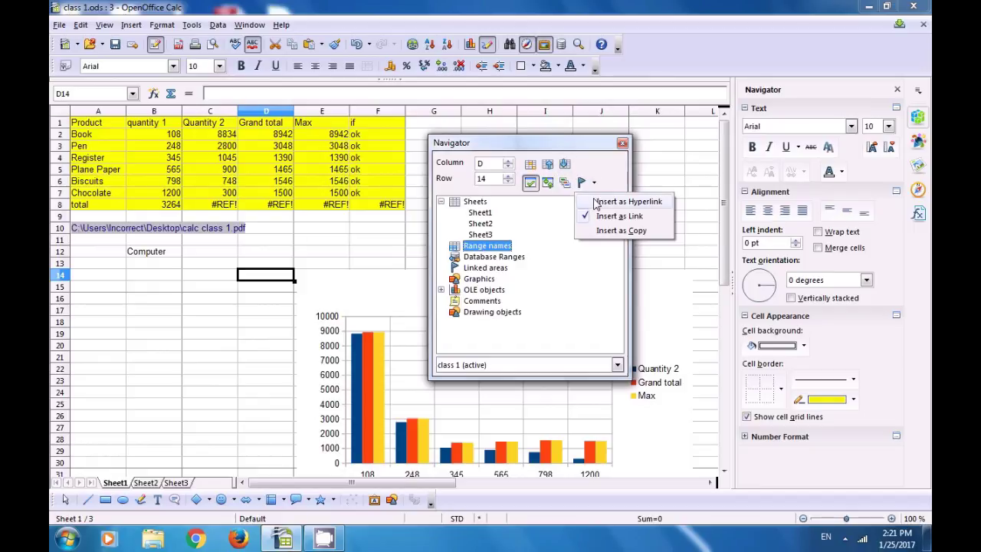
pyautogui.click(596, 203)
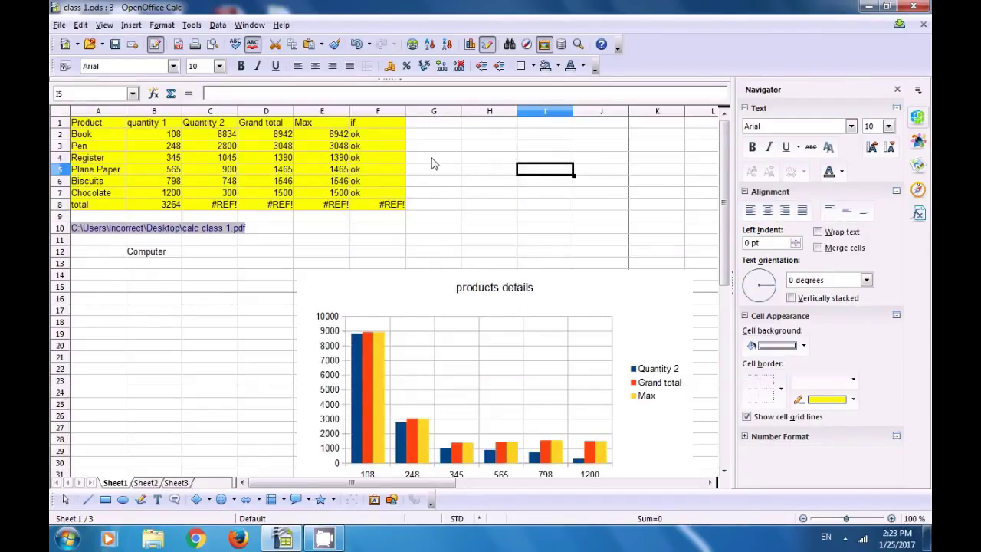
# - Enter the heading 'minimum' in cell G1
pyautogui.click(444, 124)
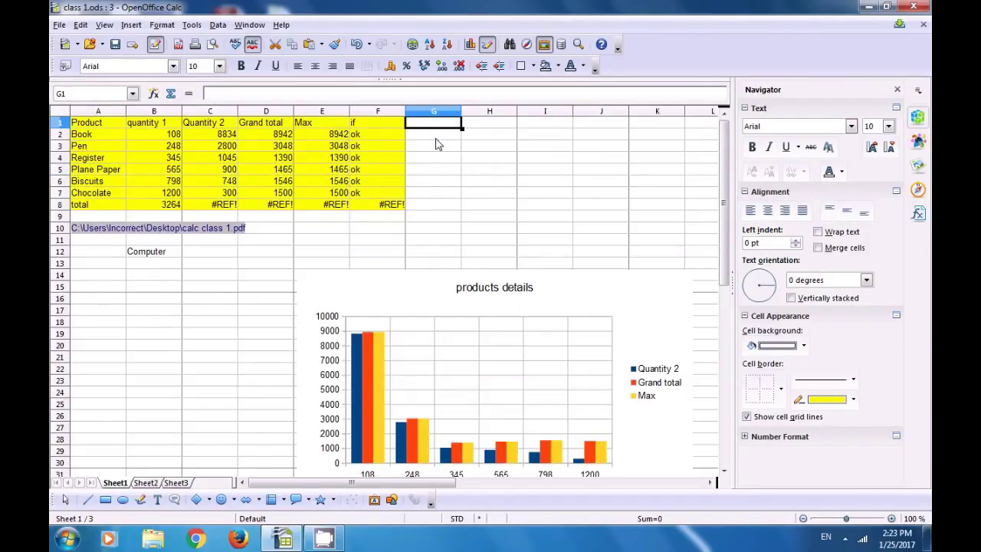
pyautogui.write('mi')
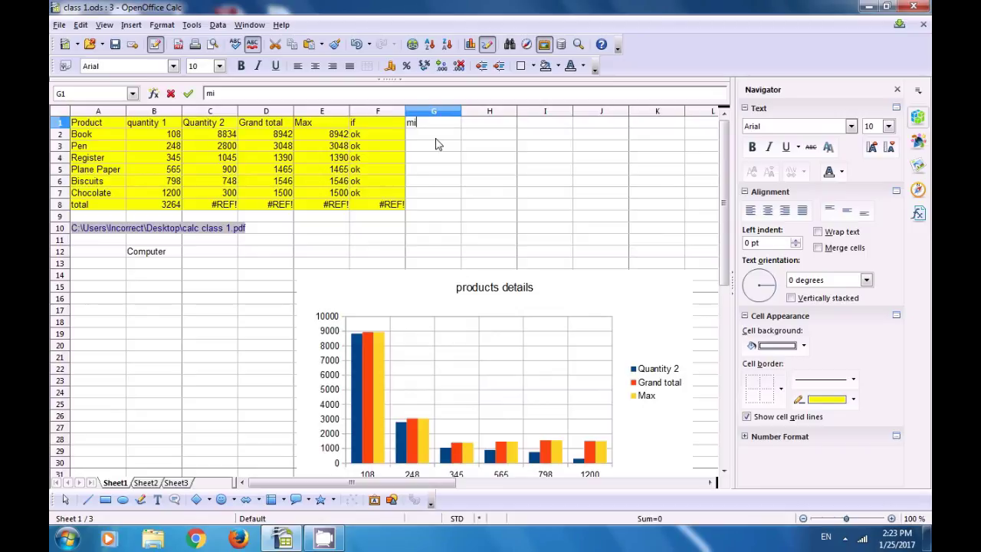
pyautogui.write('n')
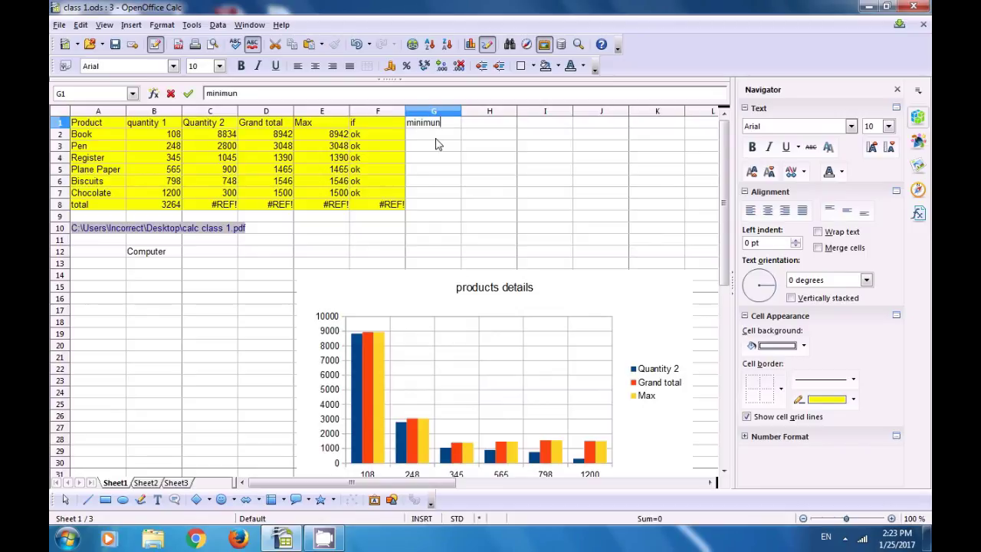
pyautogui.press('BackSpace')
pyautogui.write('m')
pyautogui.press('Return')
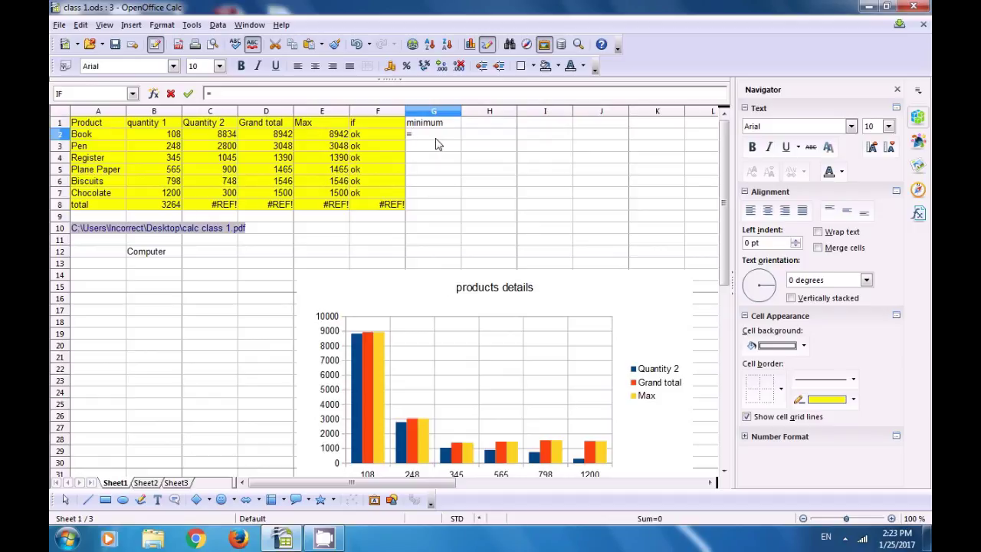
# - Enter =MIN(B2:E2) in G2, returning 108 for Book
pyautogui.write('min')
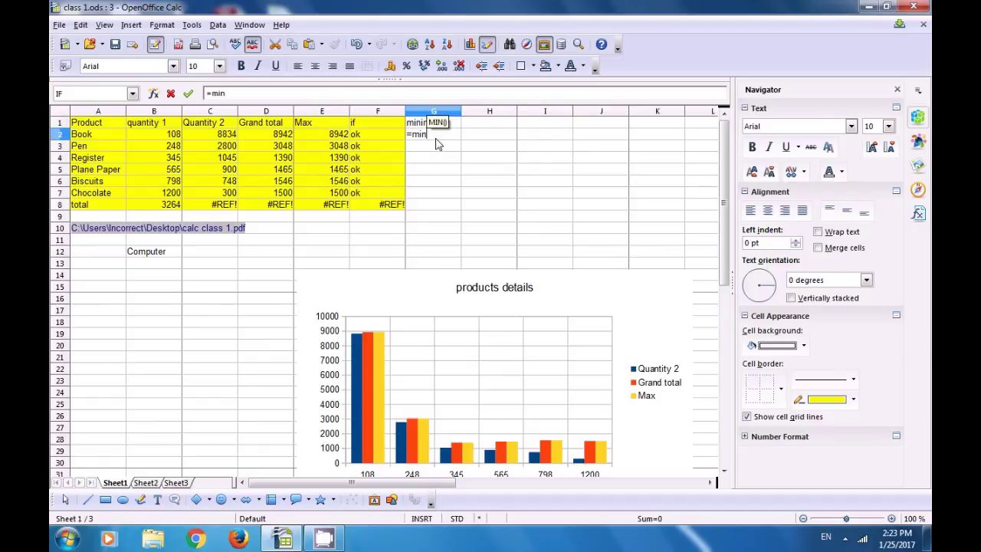
pyautogui.write('(')
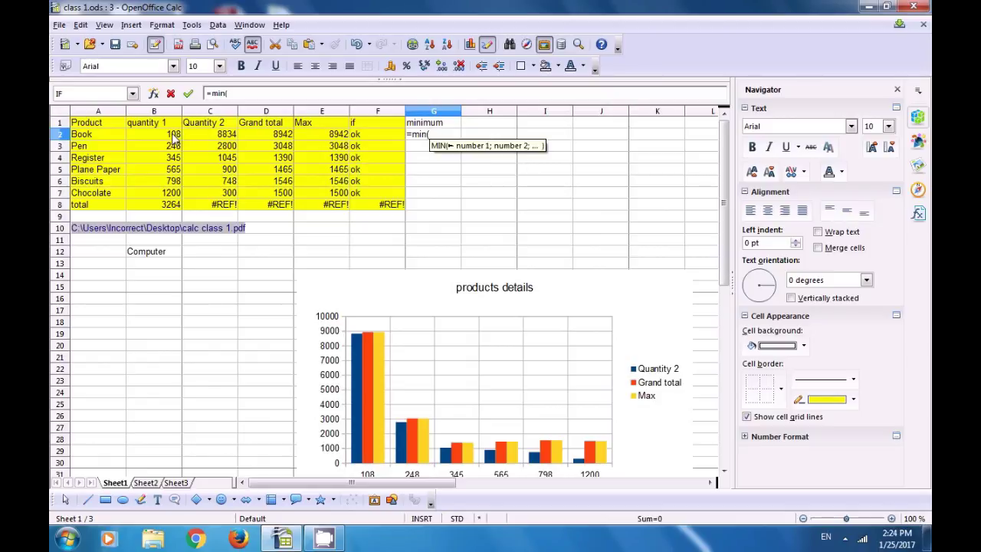
pyautogui.moveTo(177, 135); pyautogui.dragTo(294, 135)
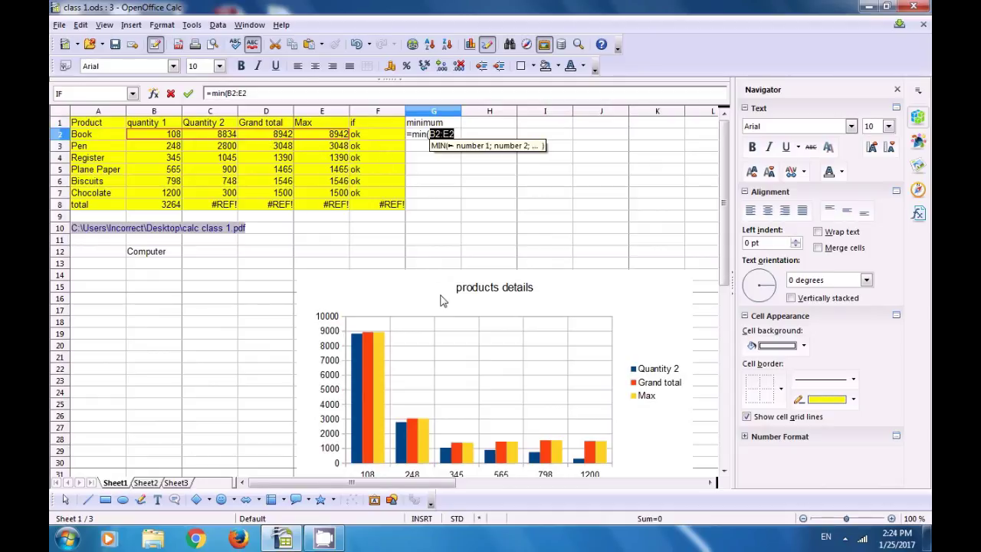
pyautogui.write(')')
pyautogui.press('Return')
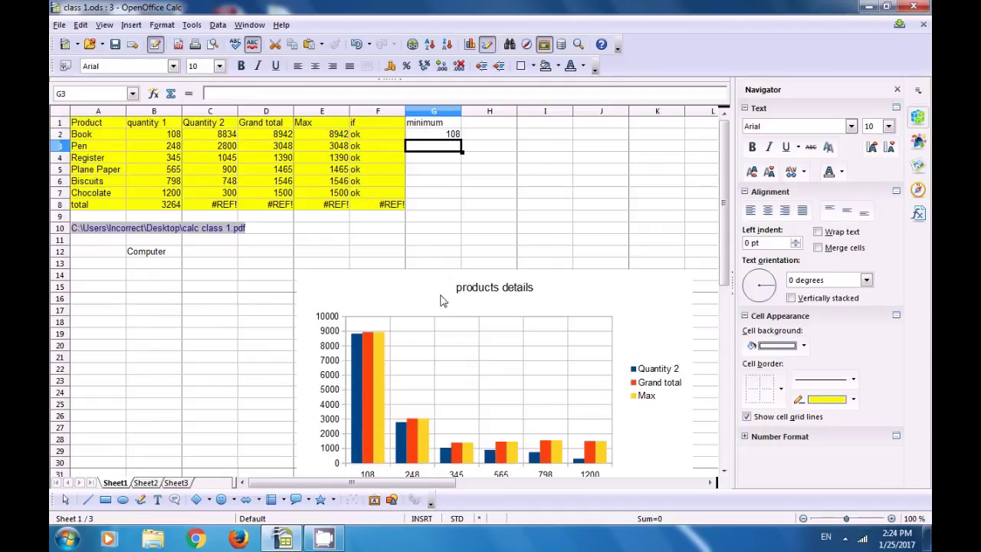
# - Copy G2's MIN formula down to G8, giving 248, 345, 565, 748, 300 and #REF!
pyautogui.click(451, 135)
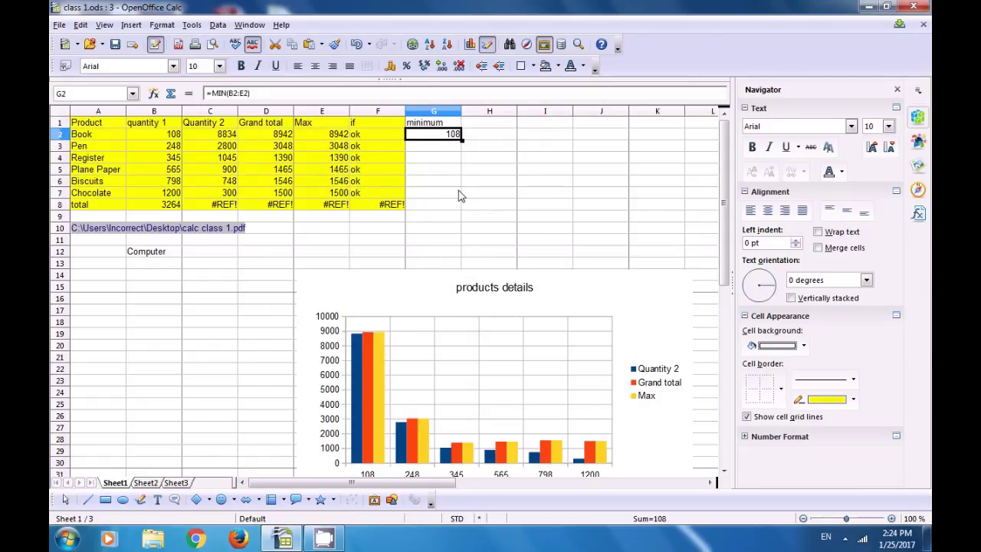
pyautogui.keyDown('shift'); pyautogui.click(441, 210); pyautogui.keyUp('shift')
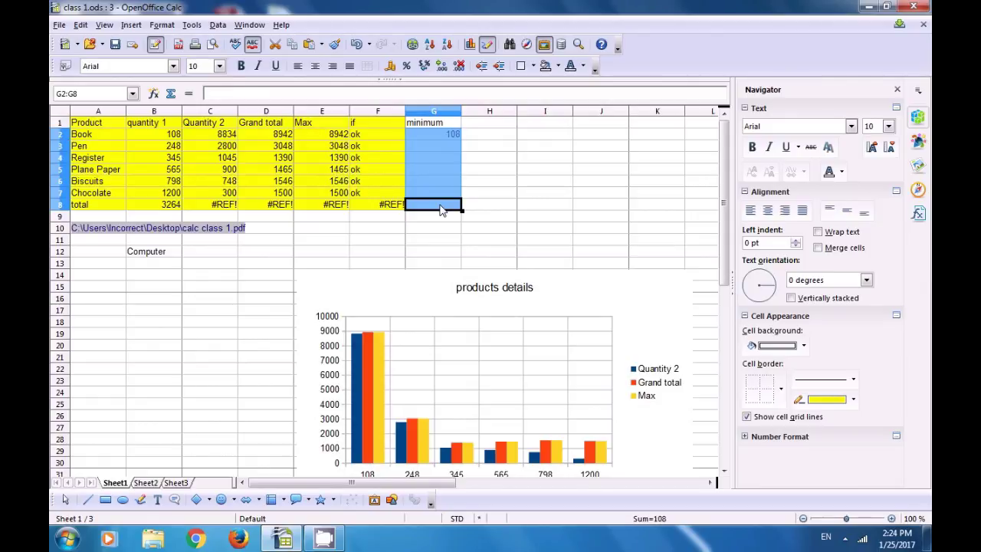
pyautogui.hotkey('shift', 'Return')
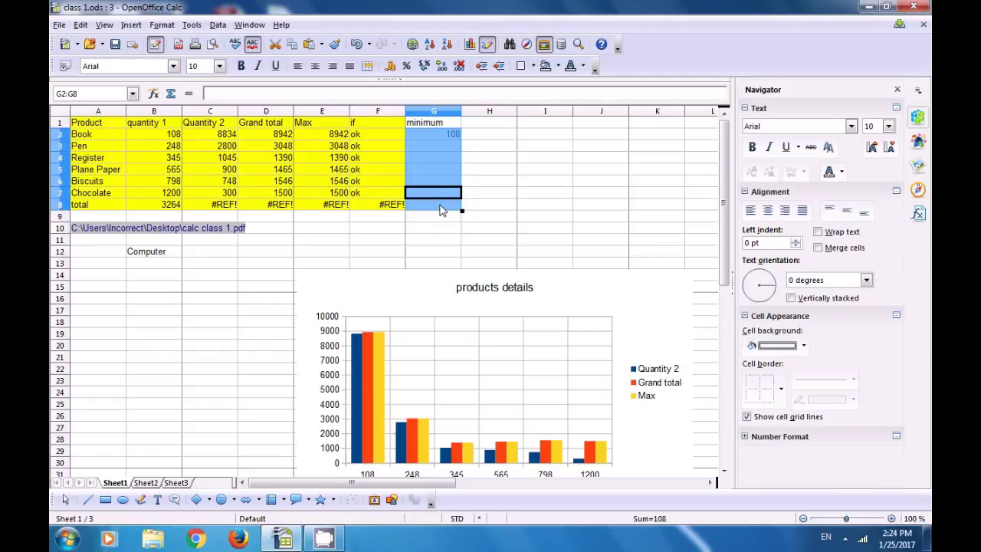
pyautogui.click(522, 183)
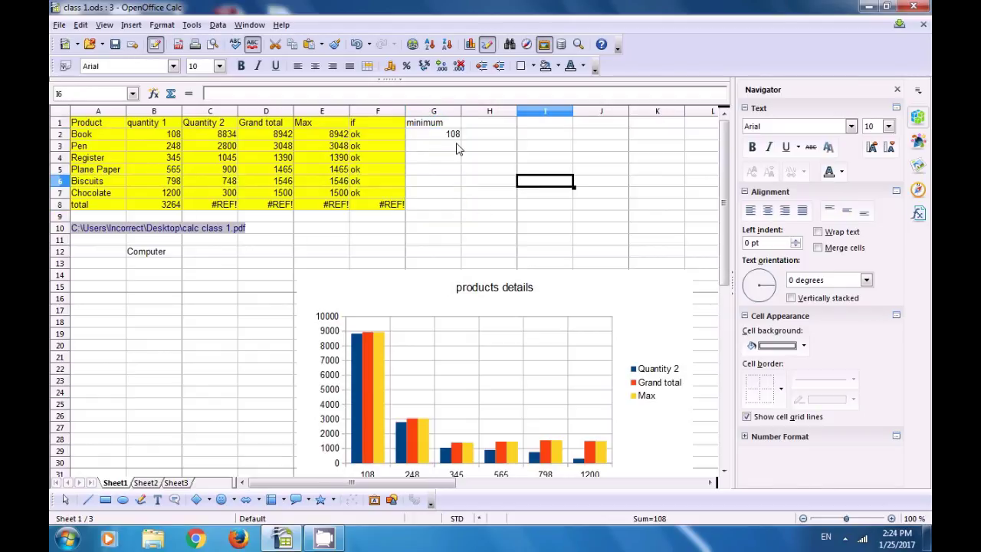
pyautogui.click(451, 136)
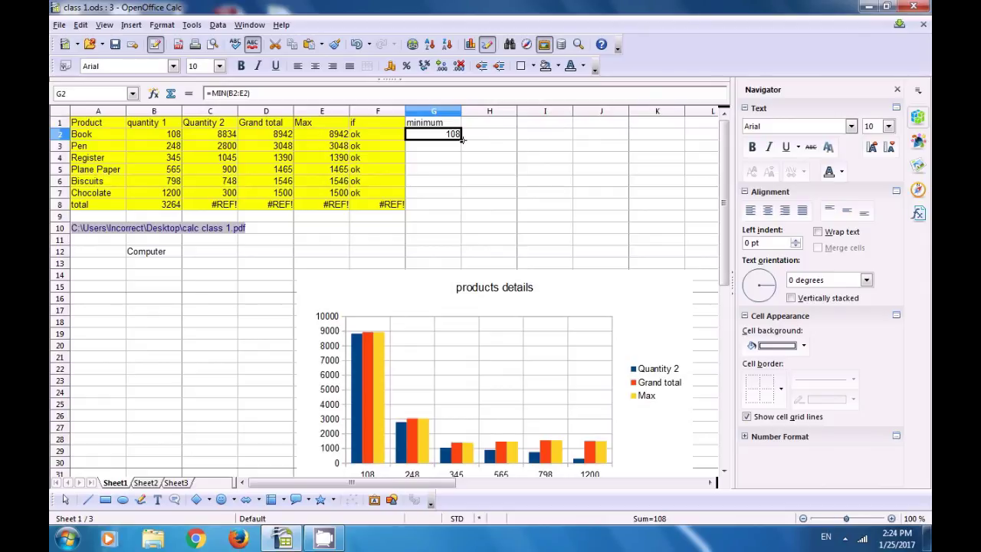
pyautogui.moveTo(461, 139); pyautogui.dragTo(463, 209)
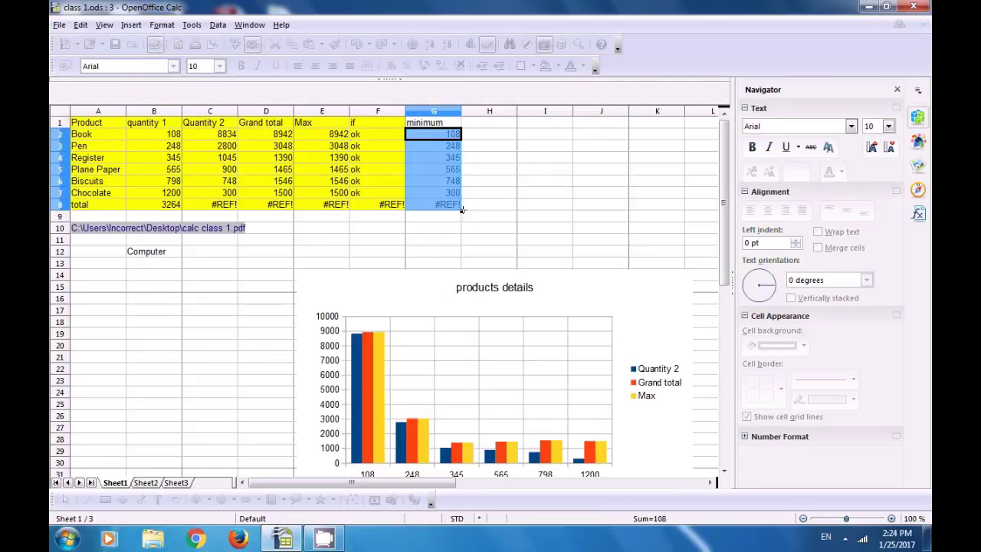
pyautogui.click(495, 207)
pyautogui.click(453, 209)
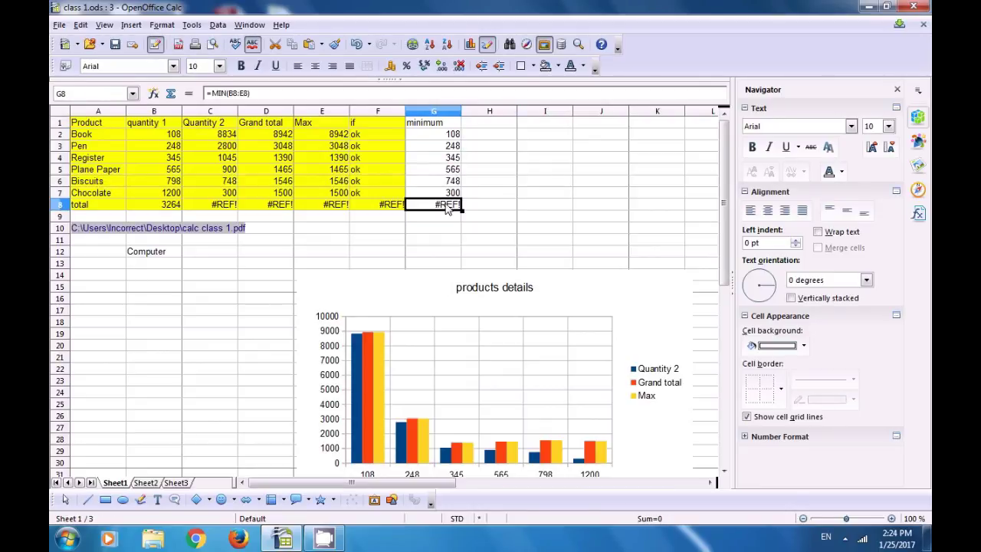
pyautogui.click(458, 252)
pyautogui.click(385, 233)
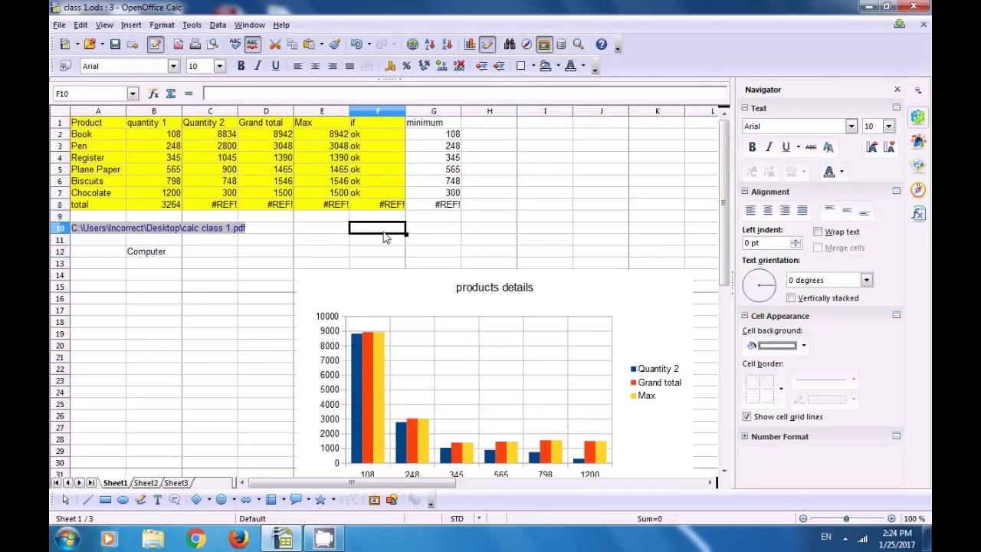
pyautogui.click(341, 232)
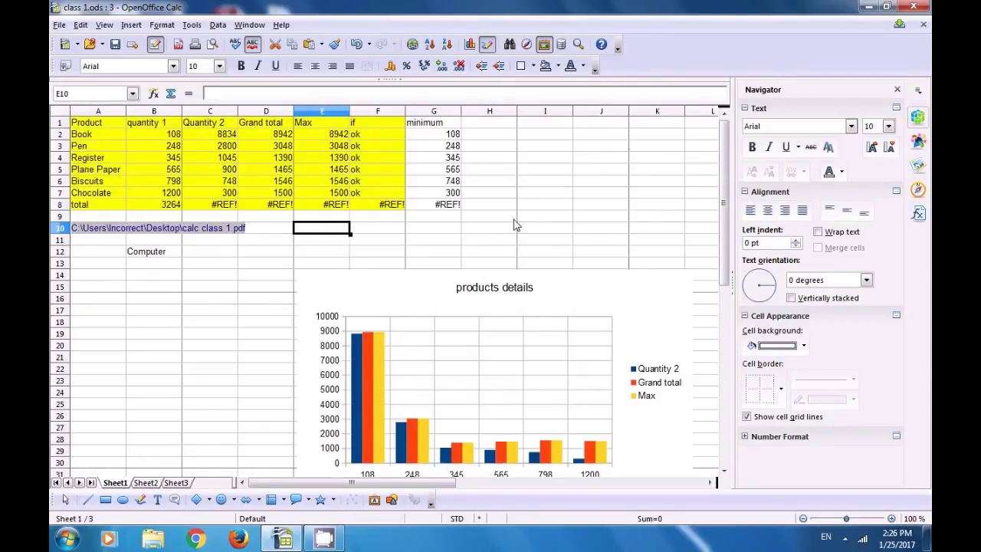
# - Enter 2 in H2 and try Currency, Percent, then Standard formats on it
pyautogui.click(505, 138)
pyautogui.write('2')
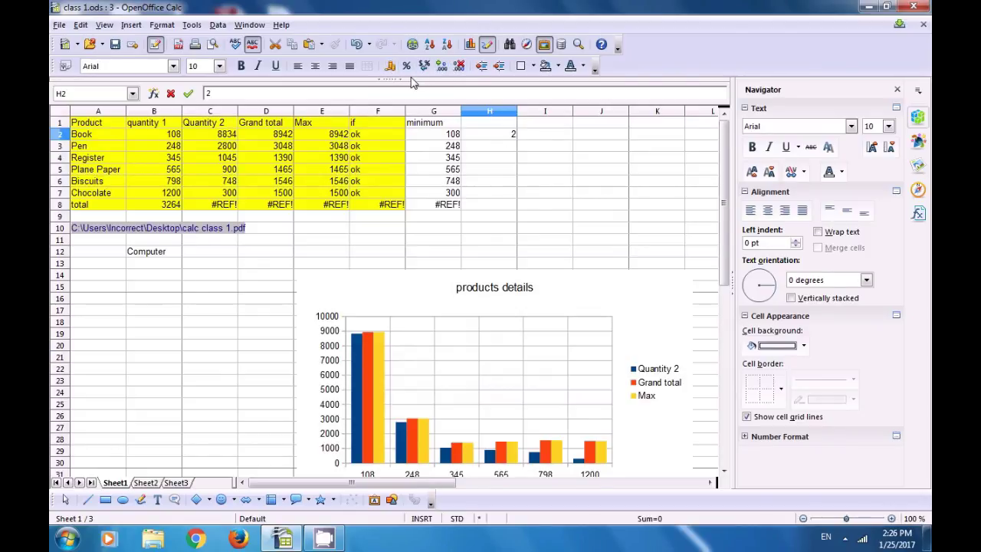
pyautogui.click(390, 68)
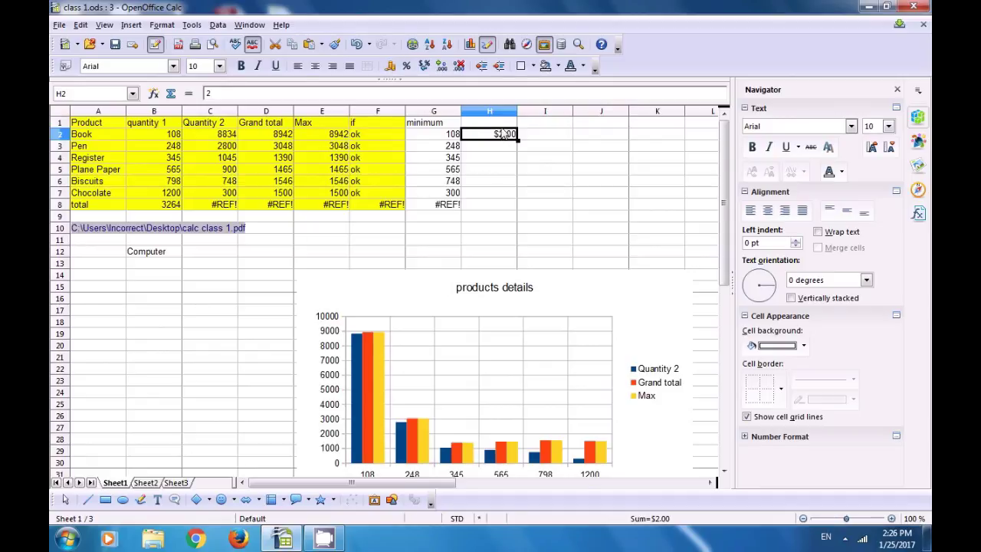
pyautogui.click(407, 66)
pyautogui.click(426, 67)
# - Reapply Currency and Standard to H2, then add and remove a decimal place
pyautogui.click(391, 67)
pyautogui.click(424, 67)
pyautogui.click(444, 68)
pyautogui.click(459, 66)
# - Enter 100.5 in I2, then remove and restore a decimal place
pyautogui.click(541, 139)
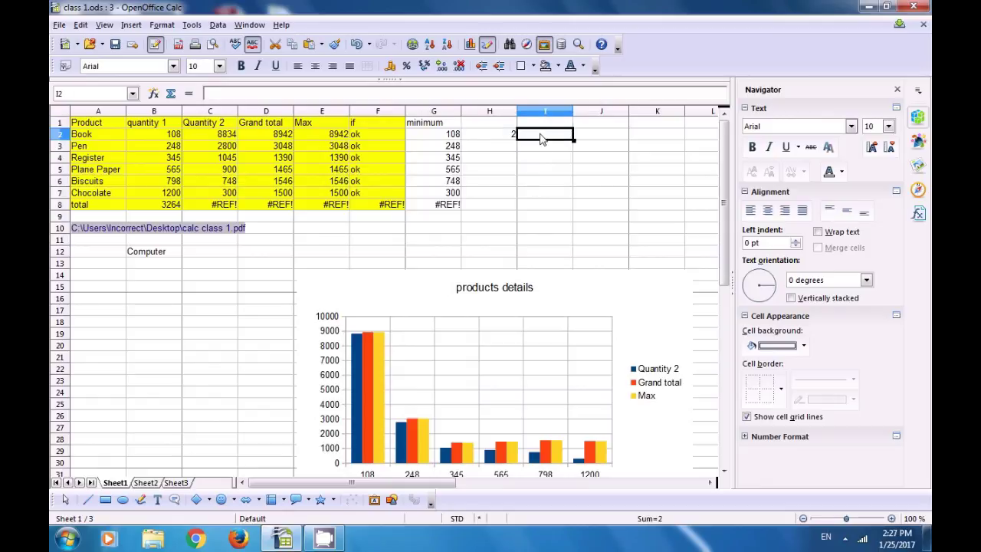
pyautogui.write('2')
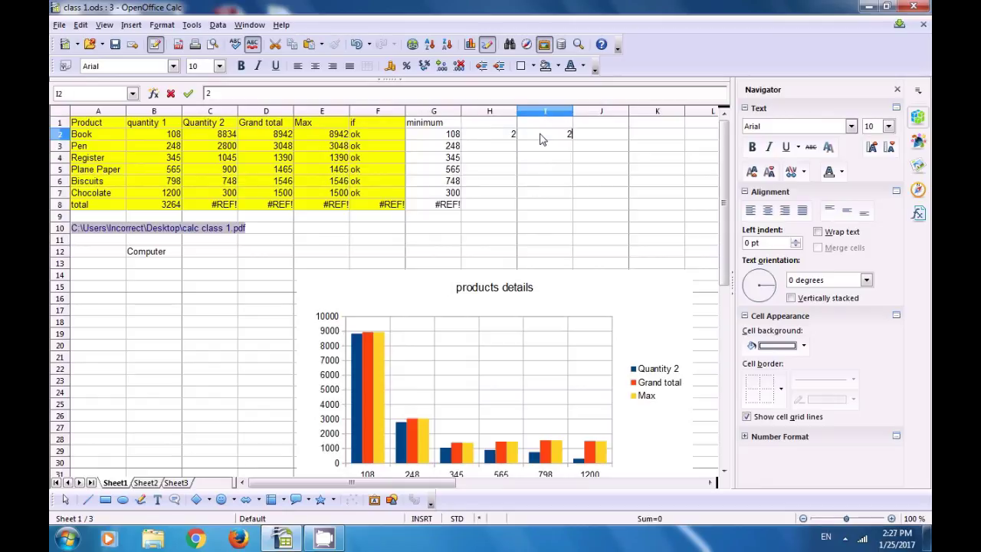
pyautogui.press('BackSpace')
pyautogui.write('100.5')
pyautogui.click(460, 68)
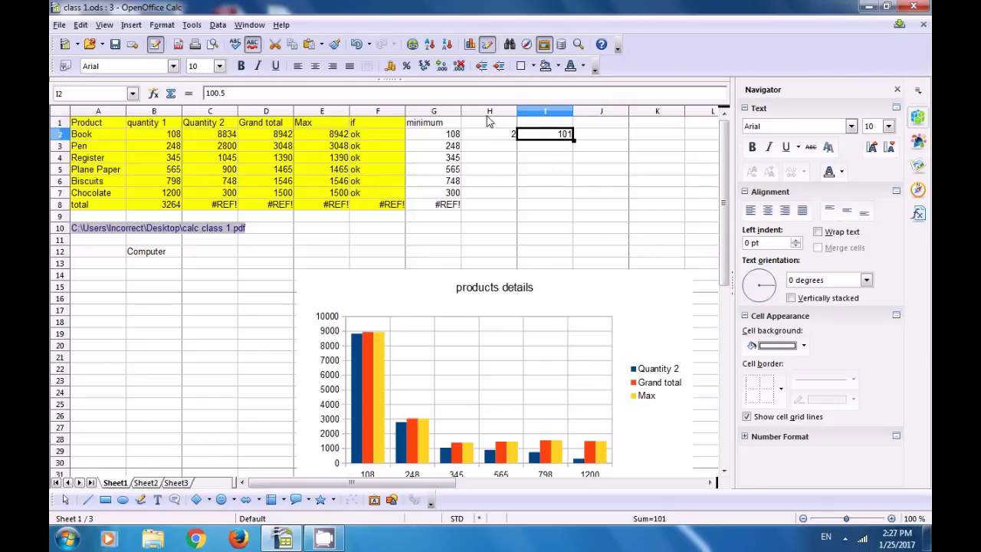
pyautogui.click(442, 66)
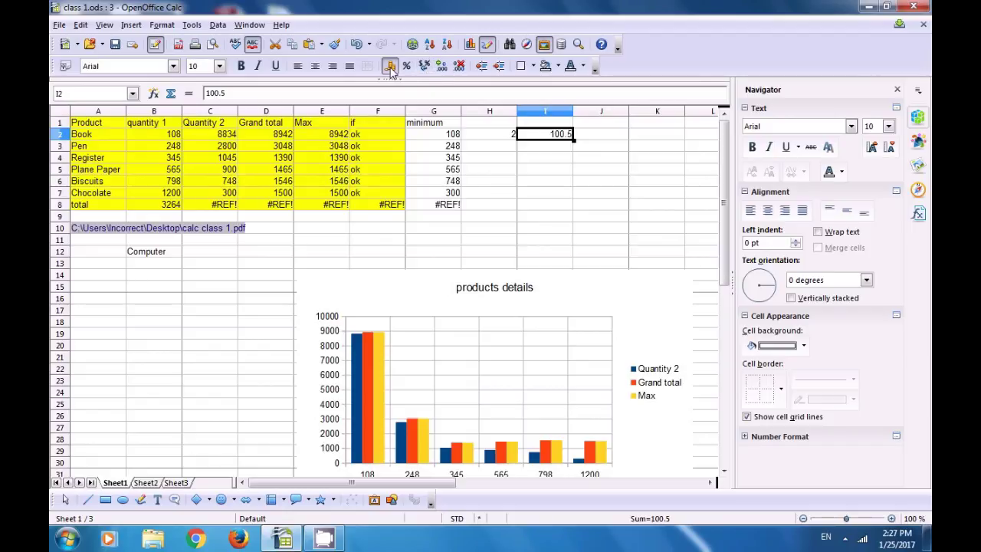
# - Switch I2 through Currency and Standard, ending as the percentage 10050.00%
pyautogui.click(425, 68)
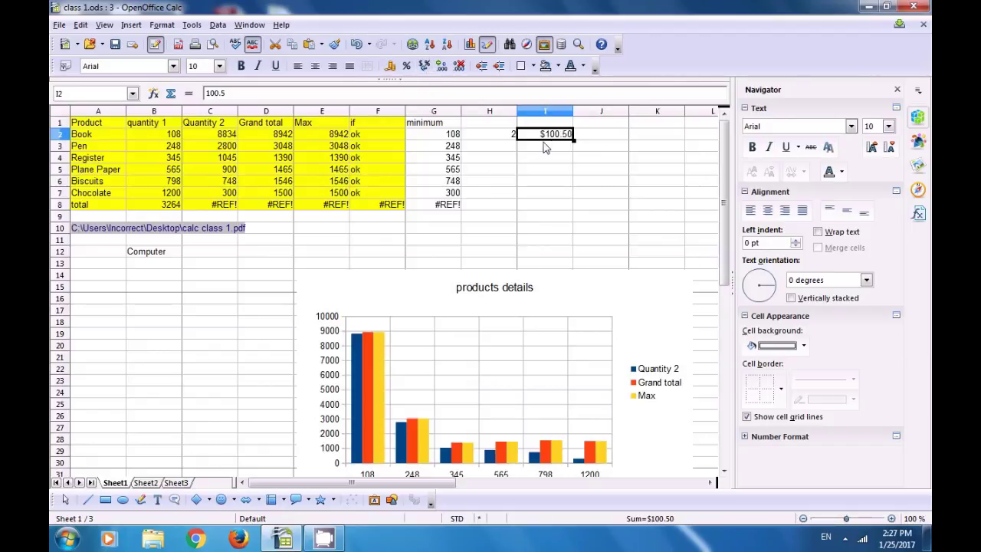
pyautogui.click(425, 68)
pyautogui.click(407, 66)
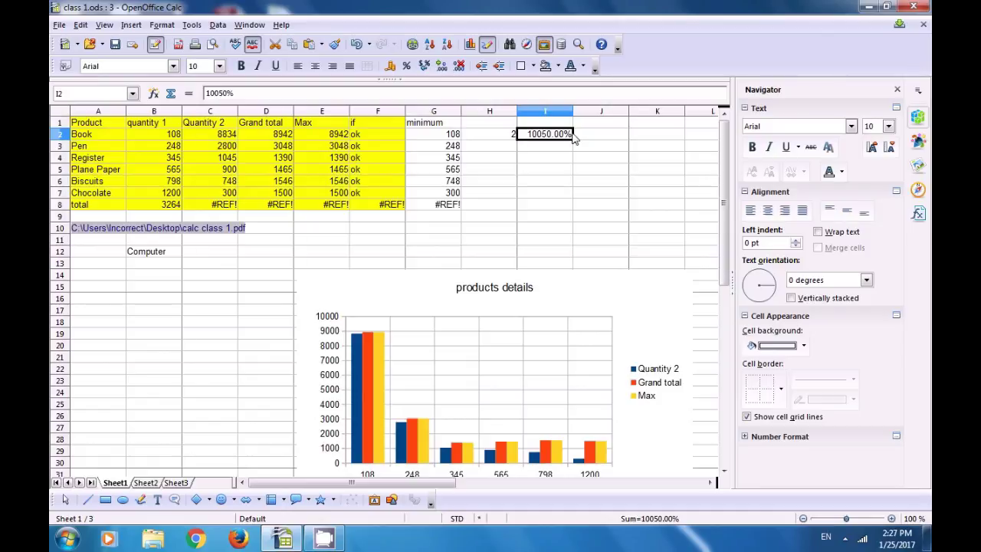
pyautogui.click(545, 158)
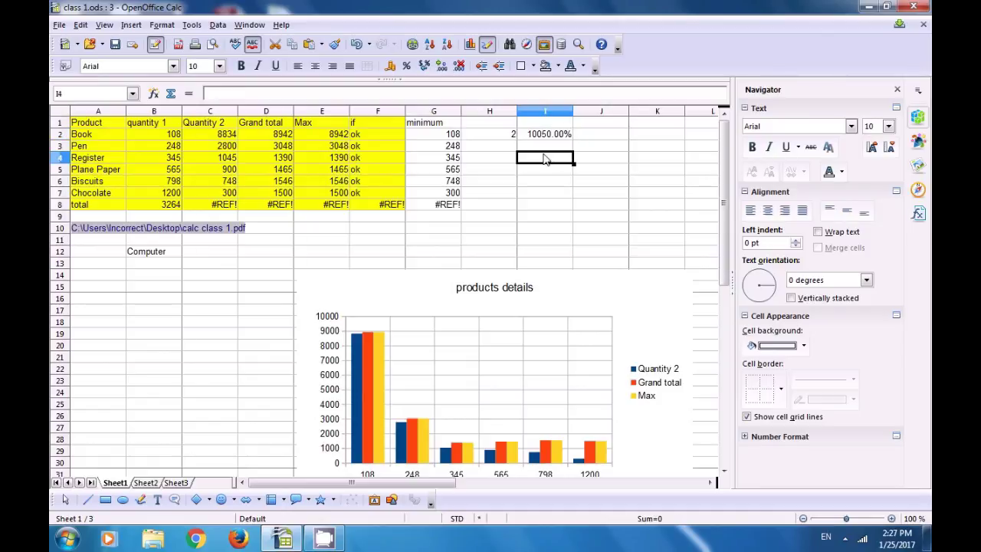